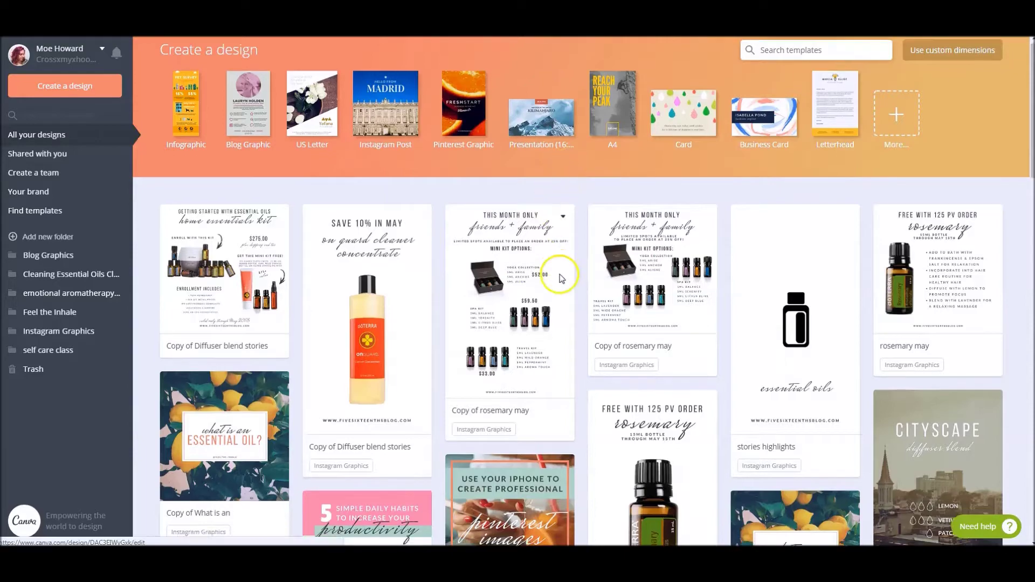
- Visit the Brand Kit page, then return to the list of all designs
scroll(558, 275, down, 12)
scroll(561, 279, up, 12)
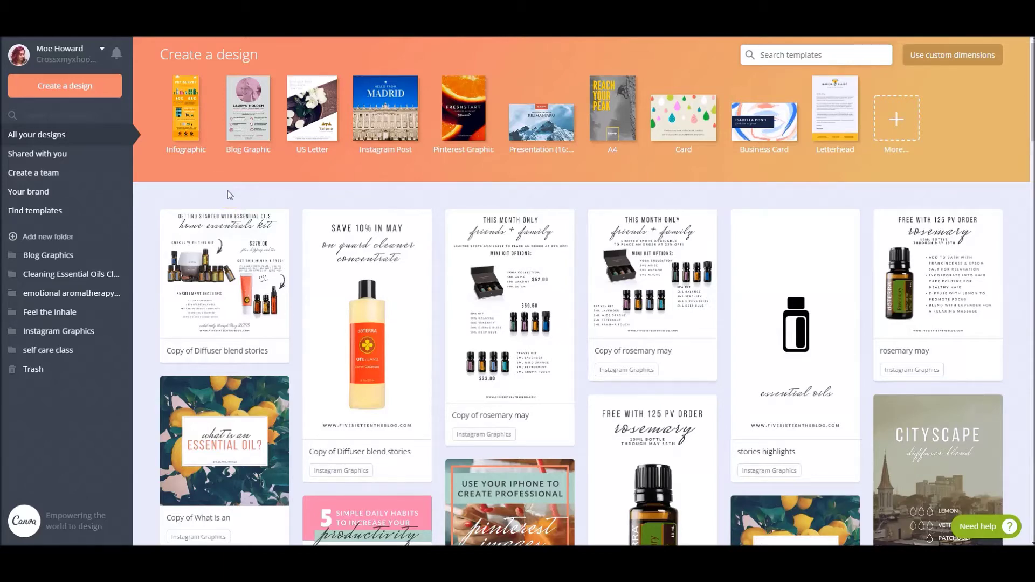
scroll(469, 305, down, 2)
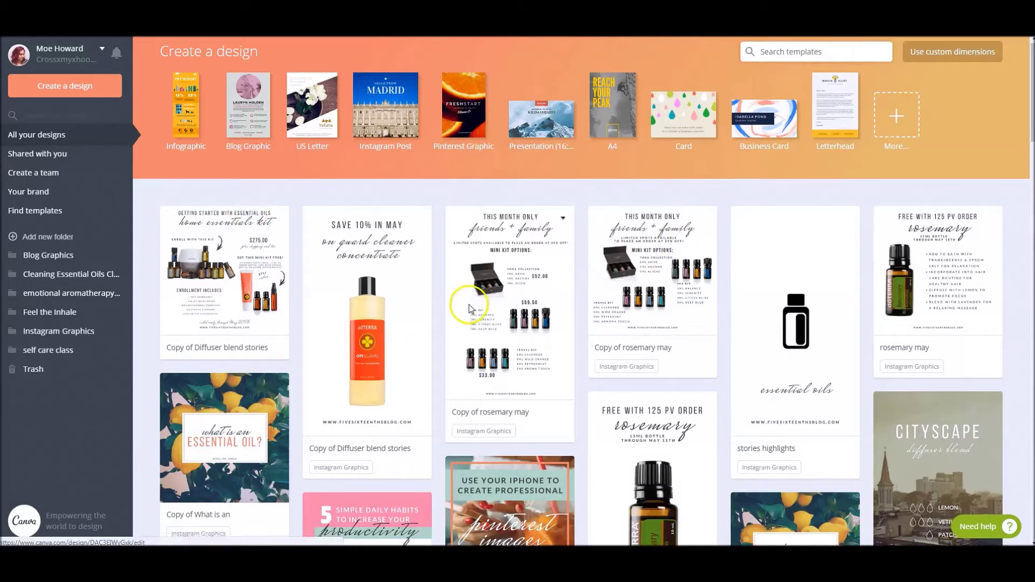
scroll(437, 313, up, 2)
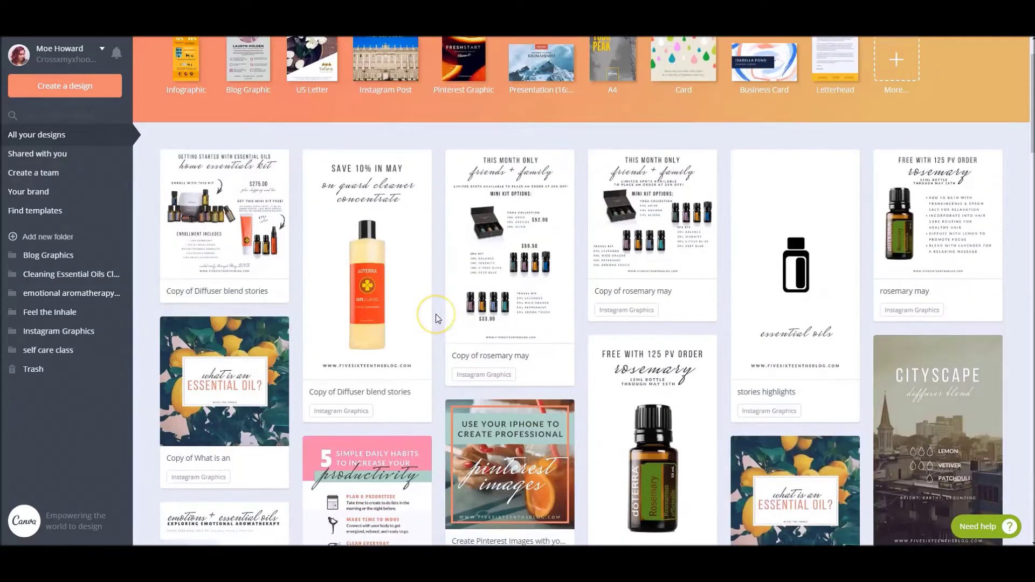
click(22, 195)
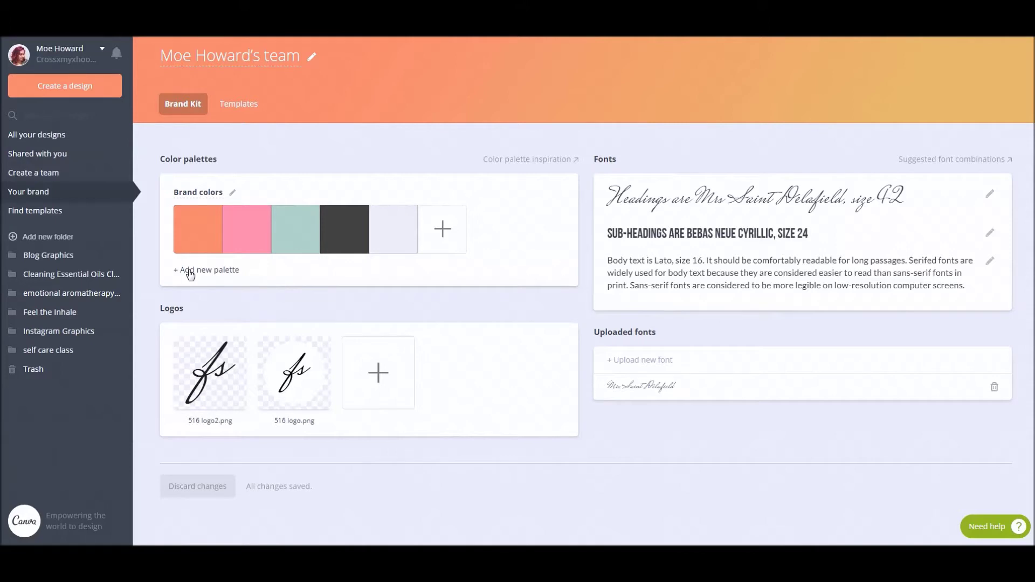
click(207, 276)
click(205, 268)
click(69, 138)
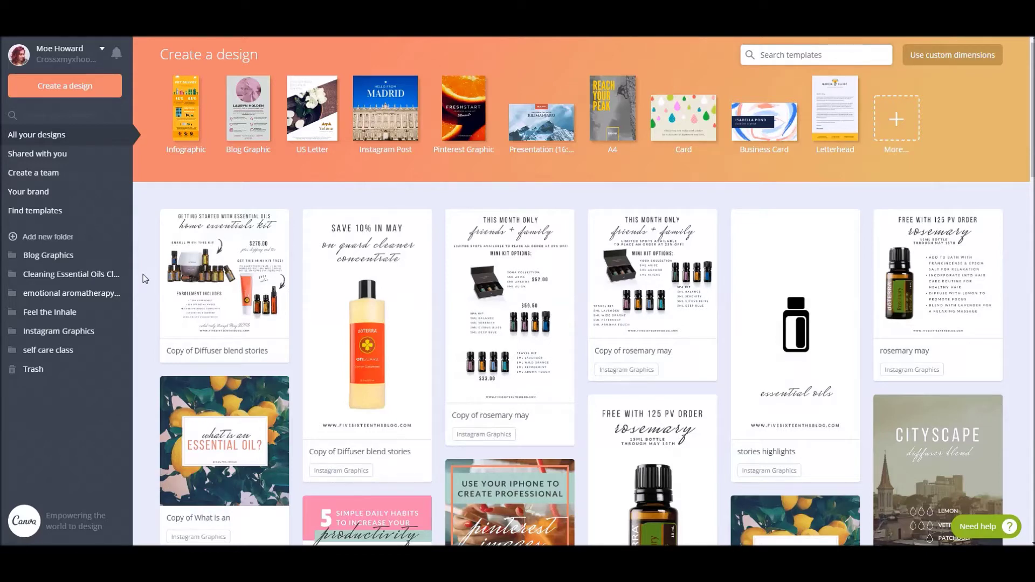
- Open the Cleaning Essential Oils folder
scroll(316, 305, down, 20)
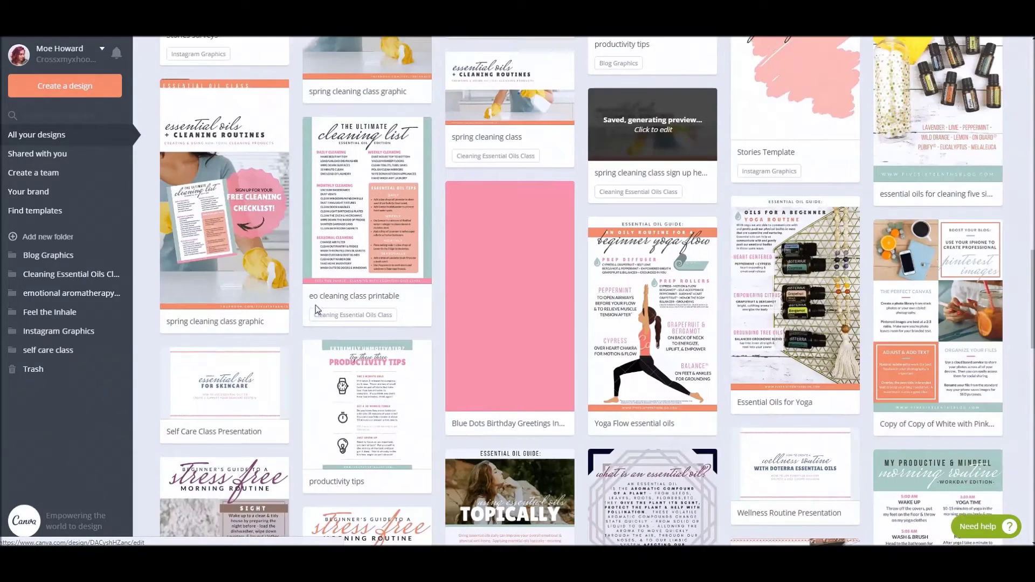
scroll(316, 306, down, 12)
scroll(318, 307, up, 10)
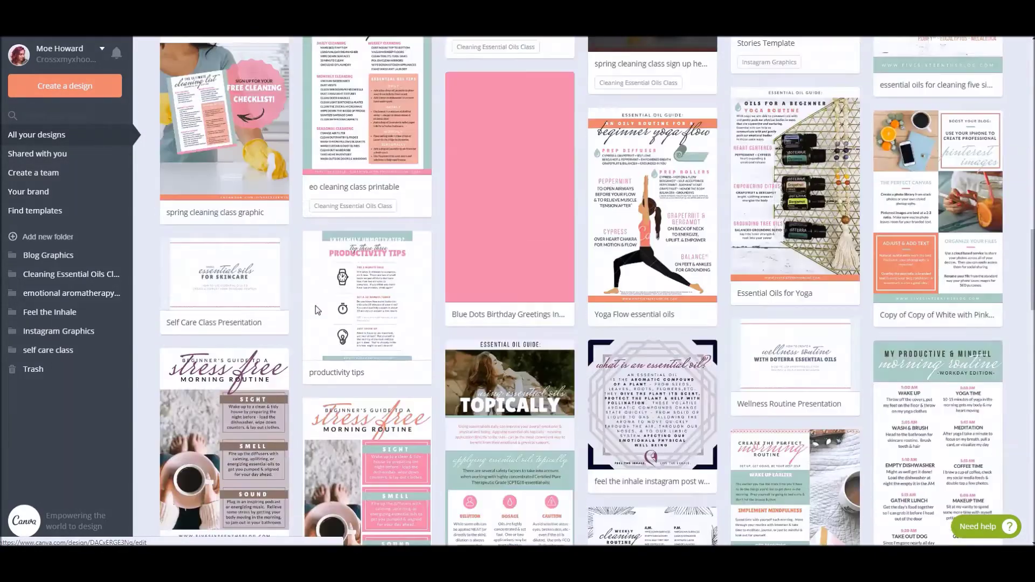
scroll(318, 310, up, 20)
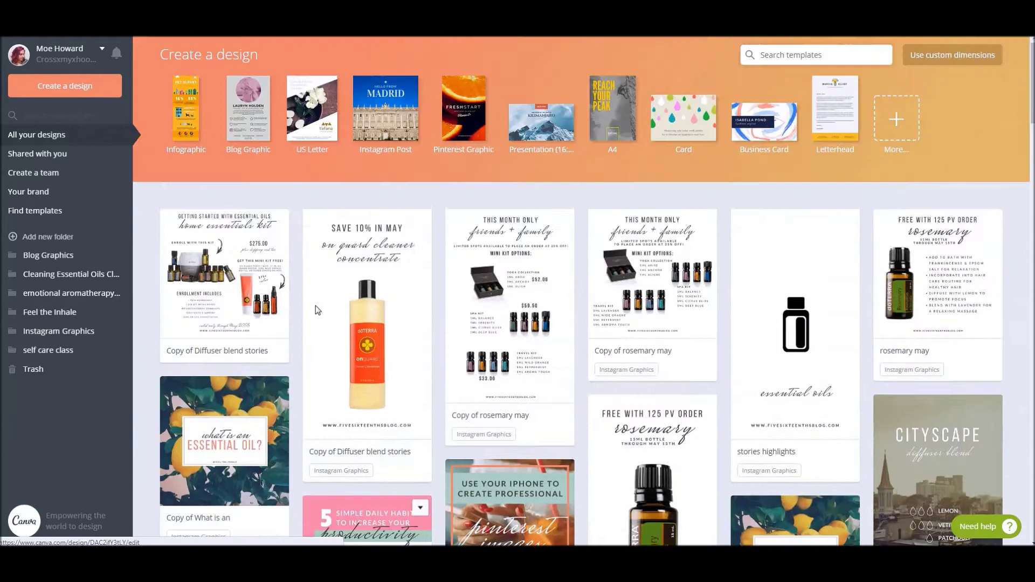
click(88, 276)
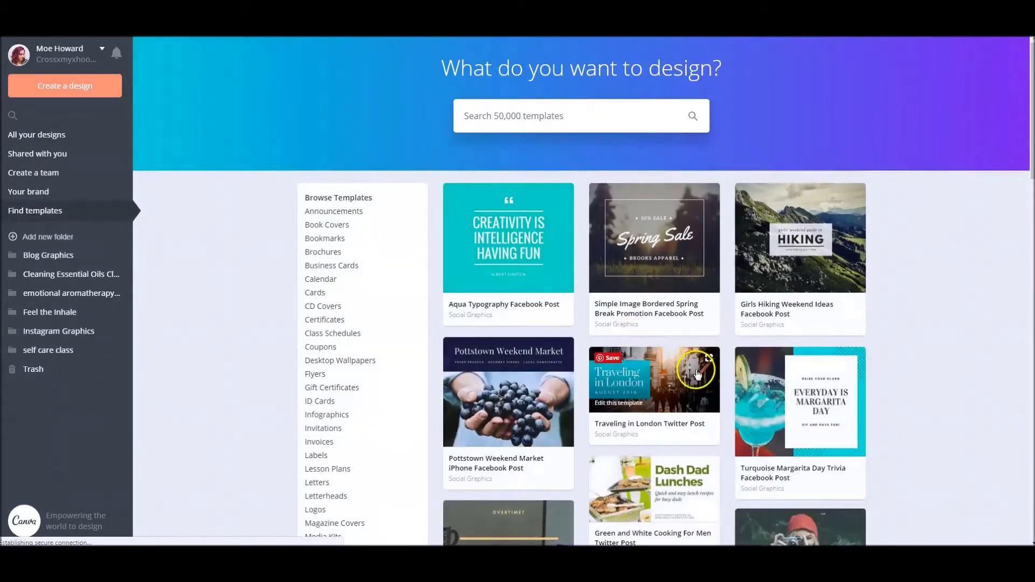
- Browse the templates and show the Infographics templates
scroll(696, 374, down, 5)
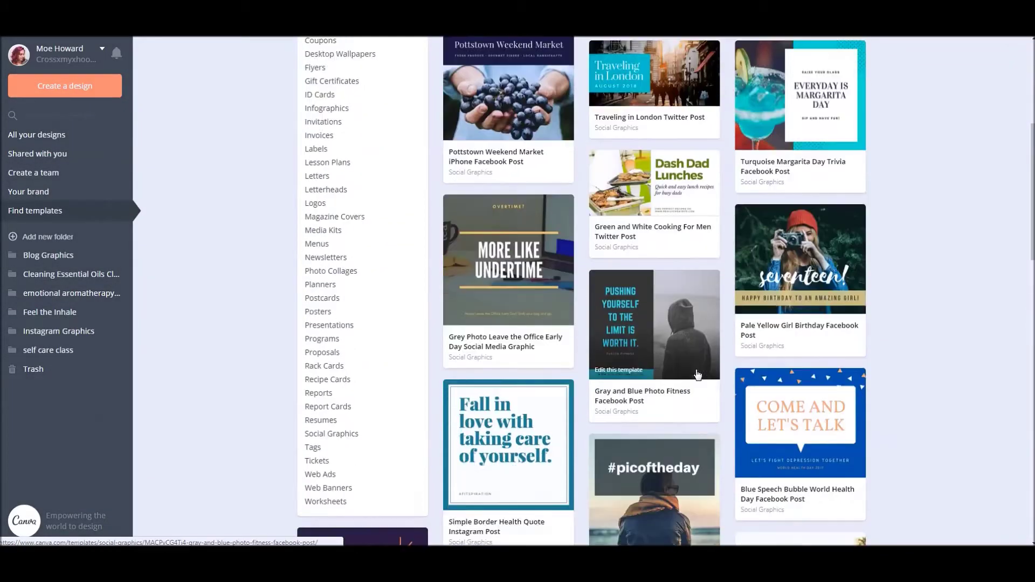
scroll(697, 374, down, 4)
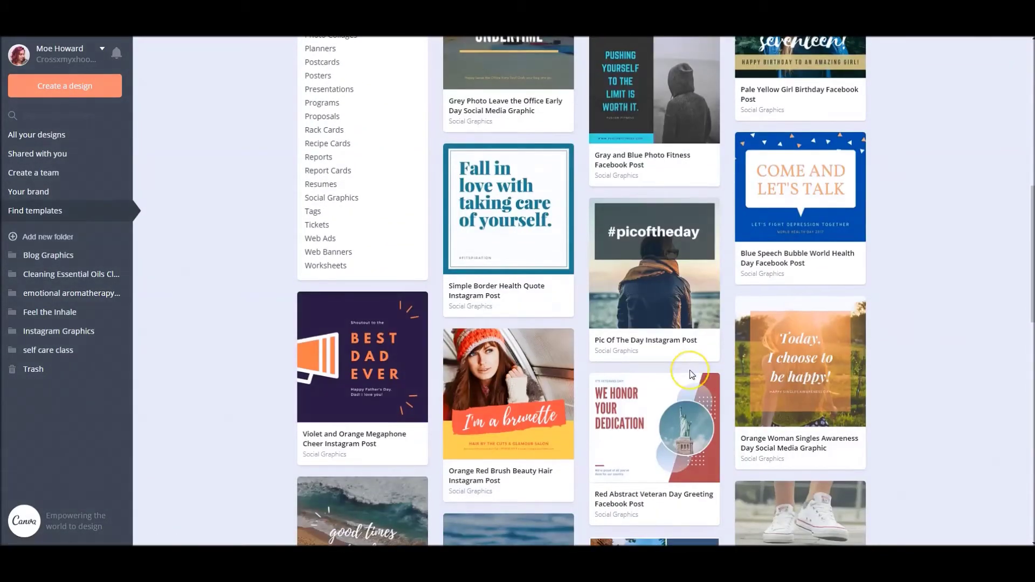
scroll(695, 374, down, 3)
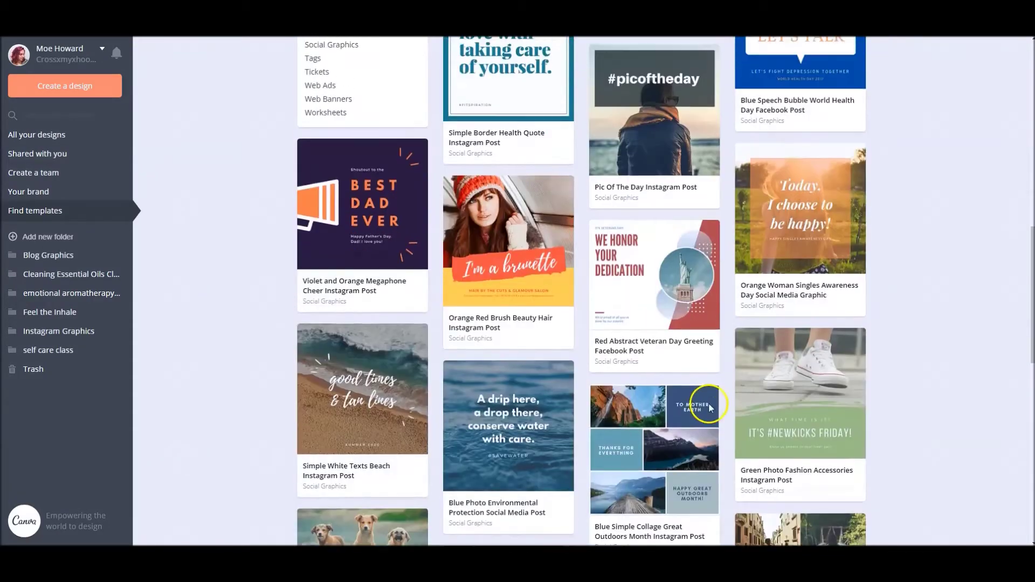
scroll(709, 403, up, 12)
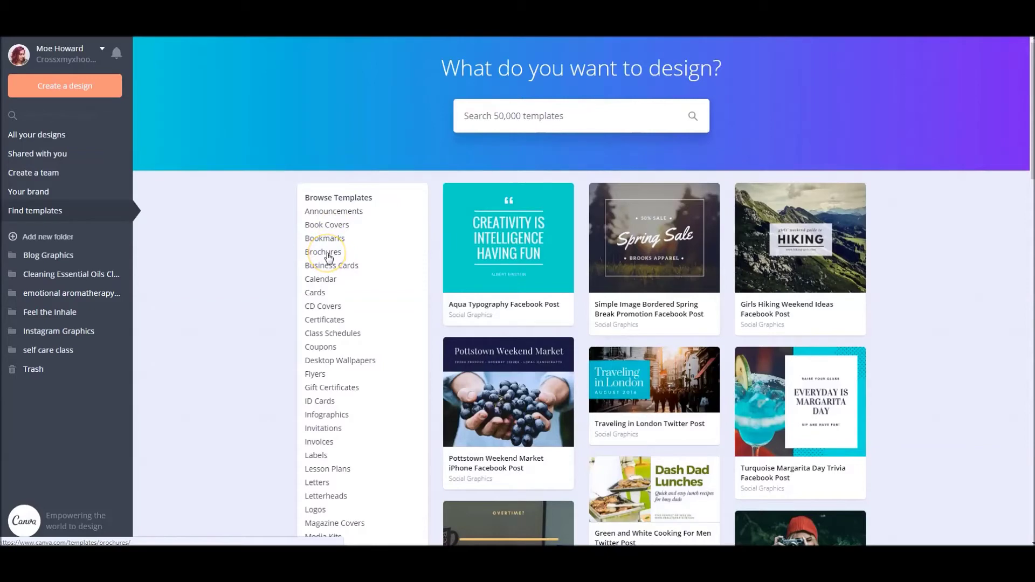
click(324, 415)
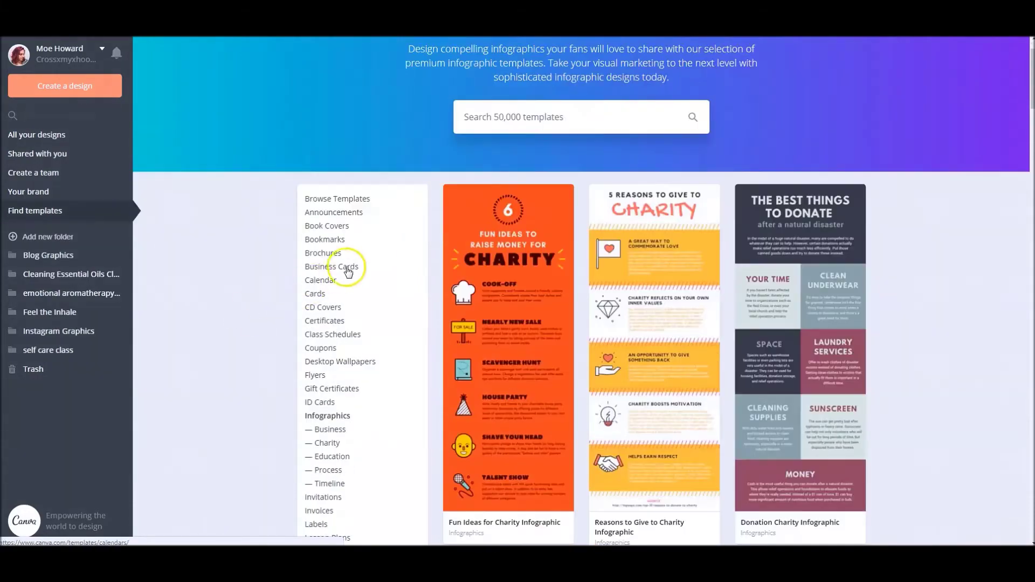
- Filter the infographic templates to the Charity category and browse the results
scroll(313, 353, down, 2)
scroll(312, 355, down, 3)
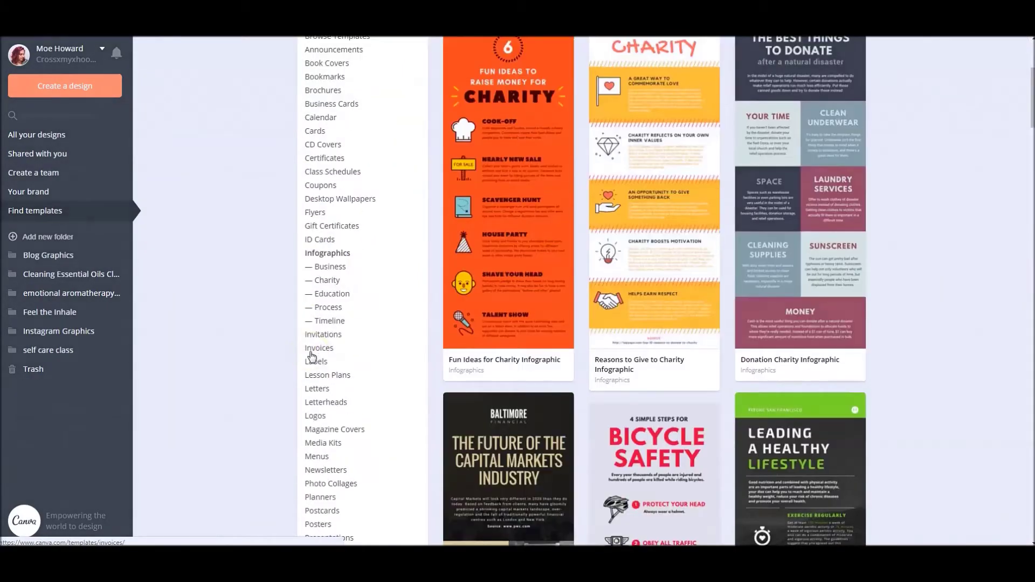
scroll(311, 356, up, 1)
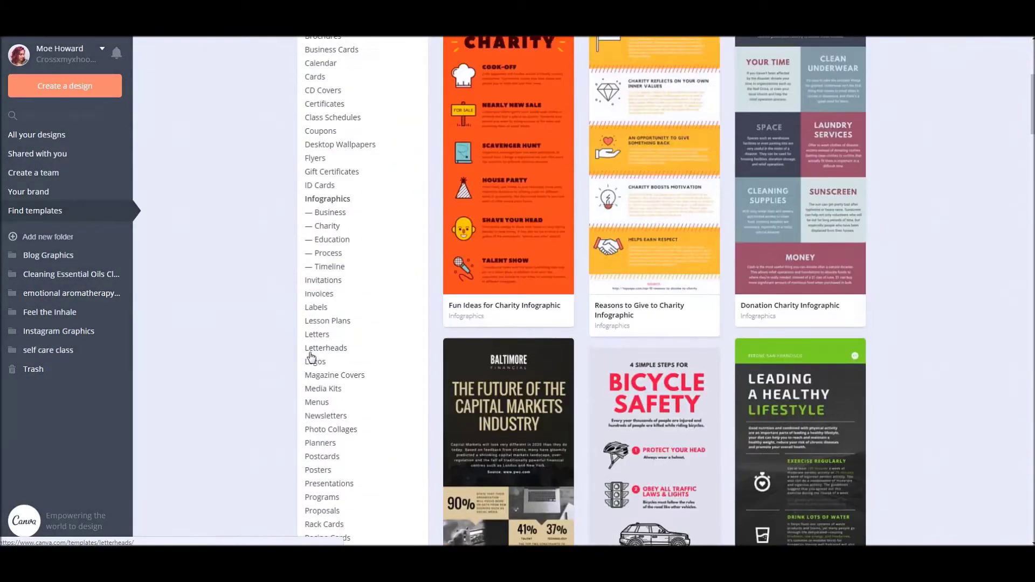
click(332, 226)
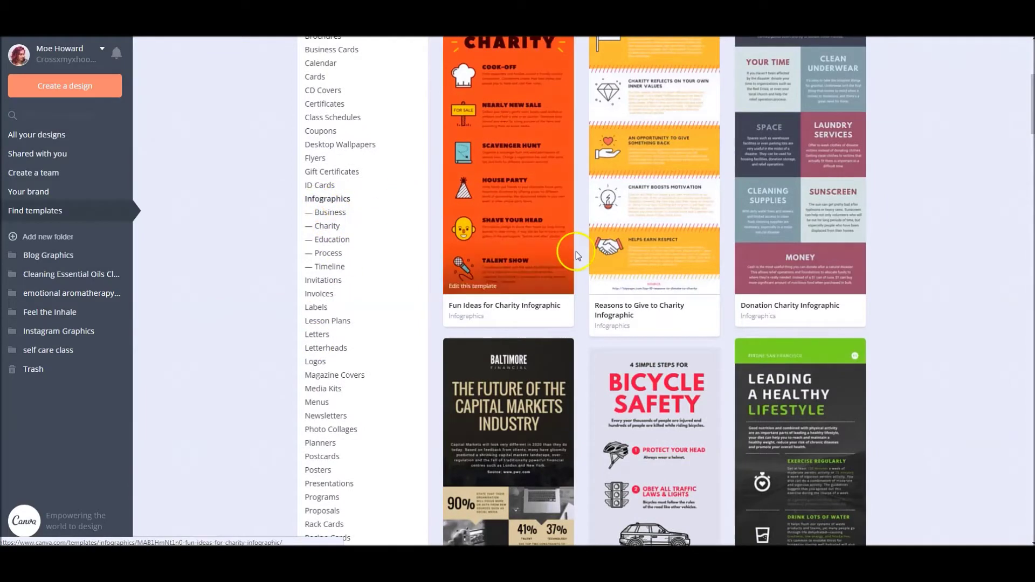
scroll(701, 321, down, 1)
scroll(706, 326, up, 3)
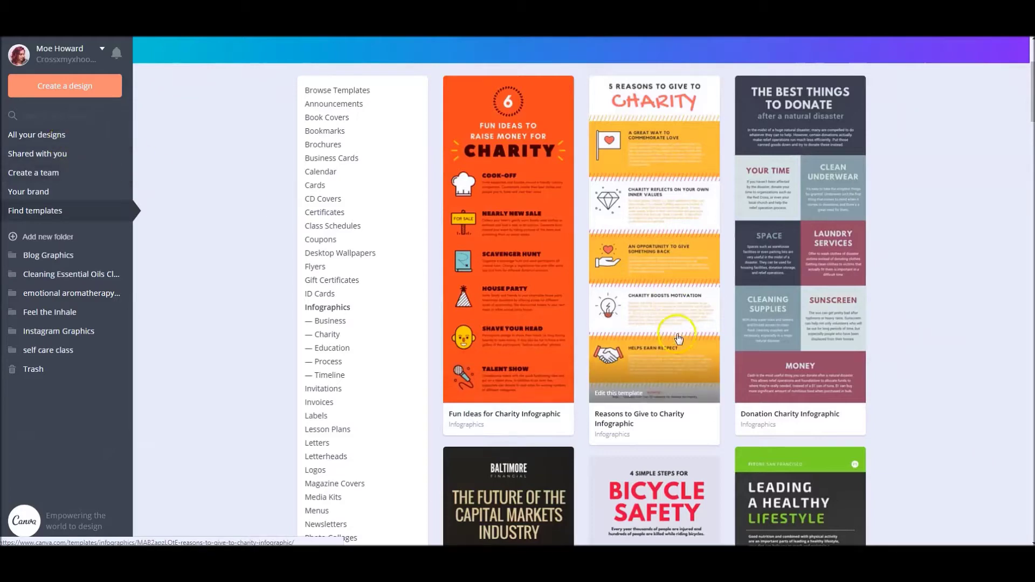
scroll(680, 342, down, 1)
scroll(680, 342, down, 5)
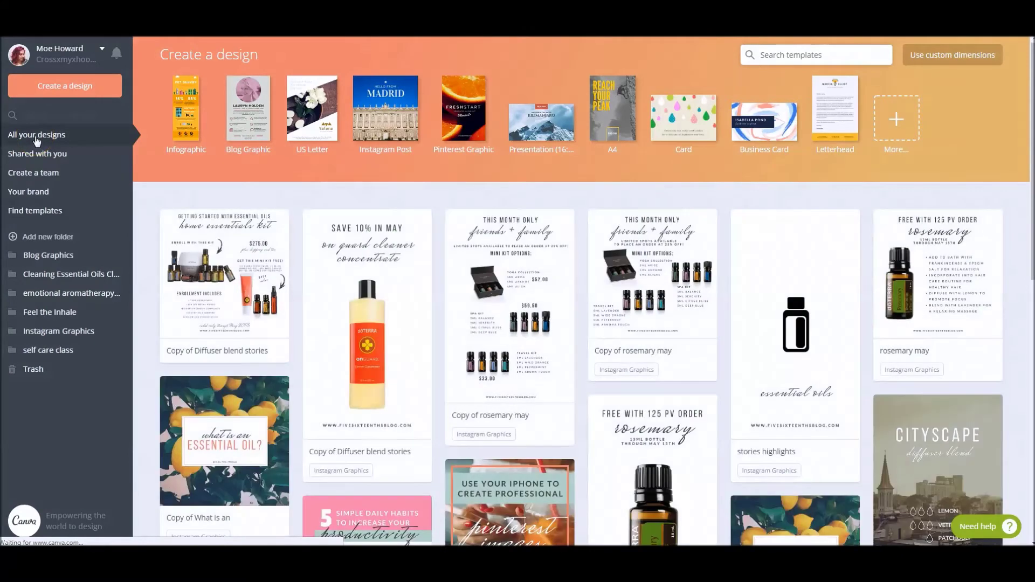
- Start a new Blog Graphic design and add a plain square shape
click(266, 117)
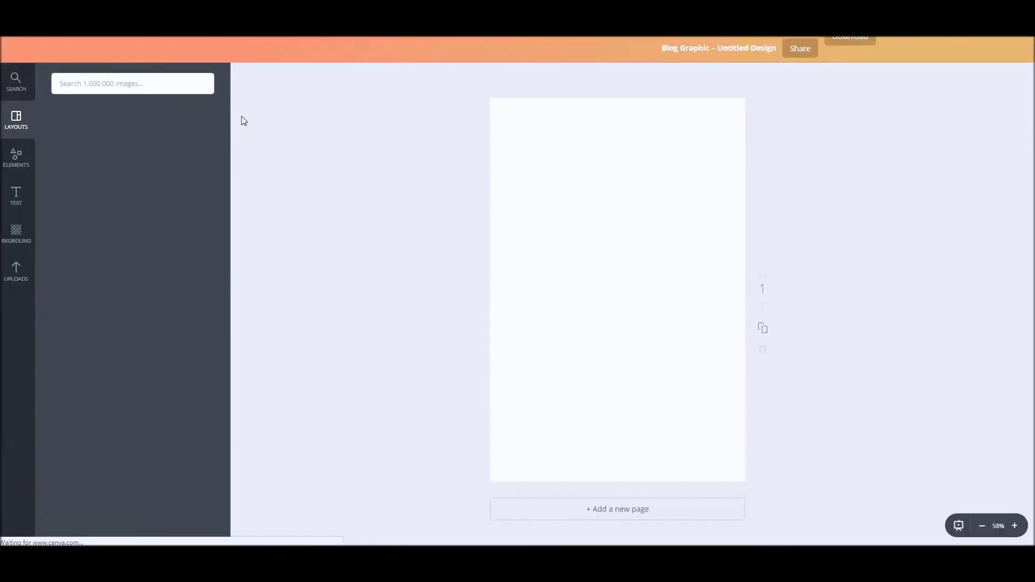
click(224, 119)
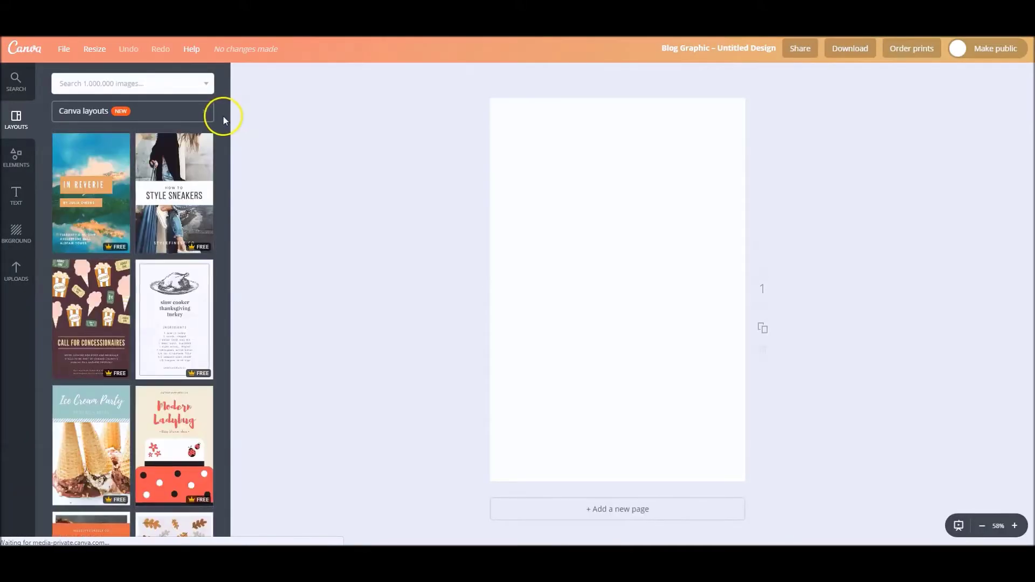
click(13, 161)
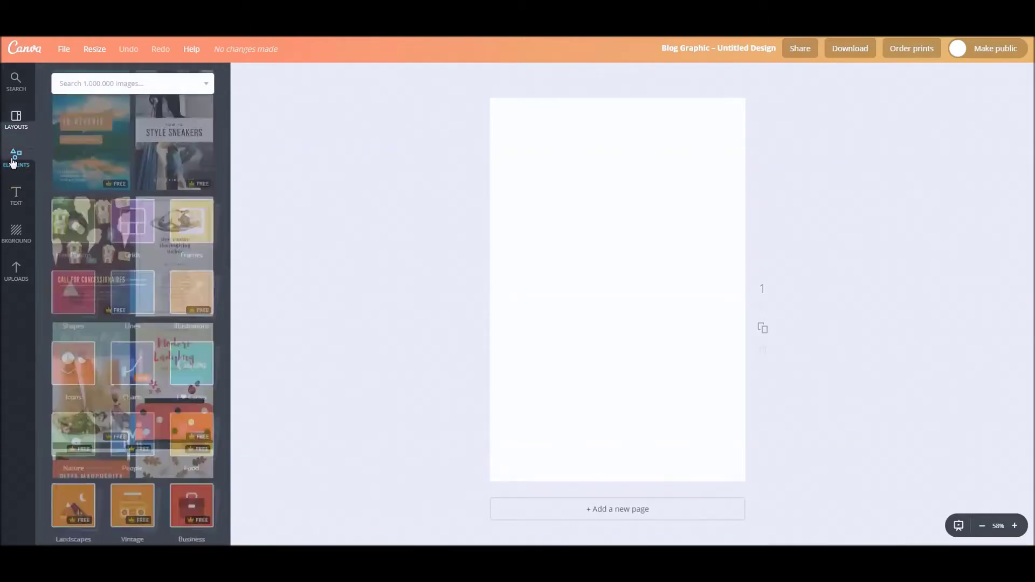
click(75, 215)
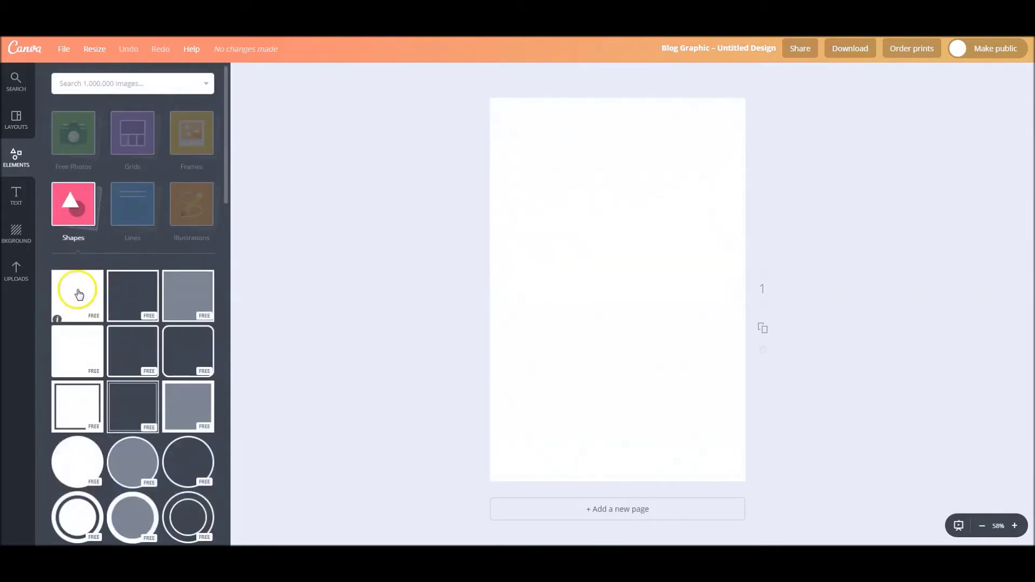
click(79, 294)
- Reshape the orange square into a thin full-width bar along the page bottom
drag(571, 250, 556, 318)
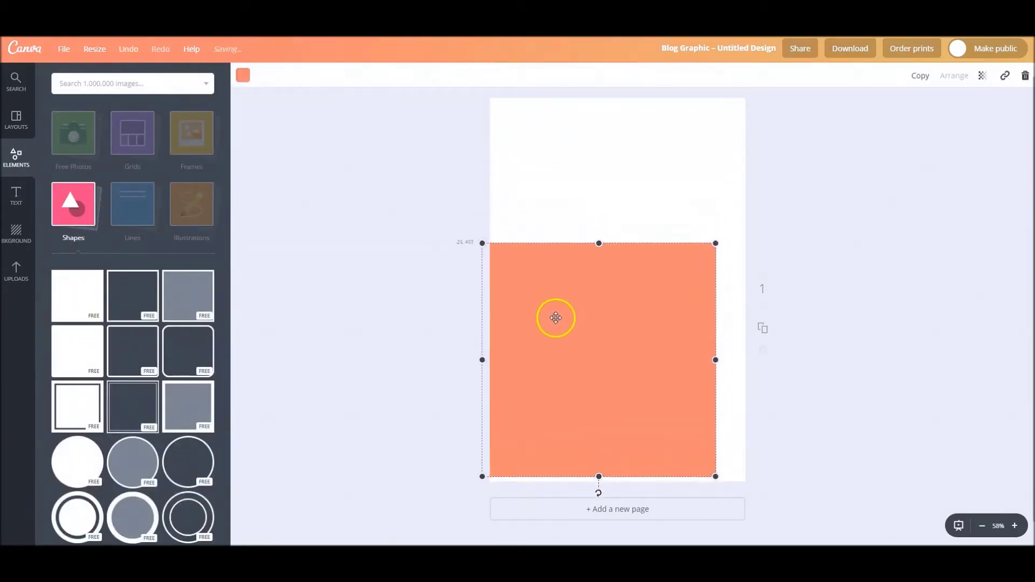
drag(596, 245, 615, 458)
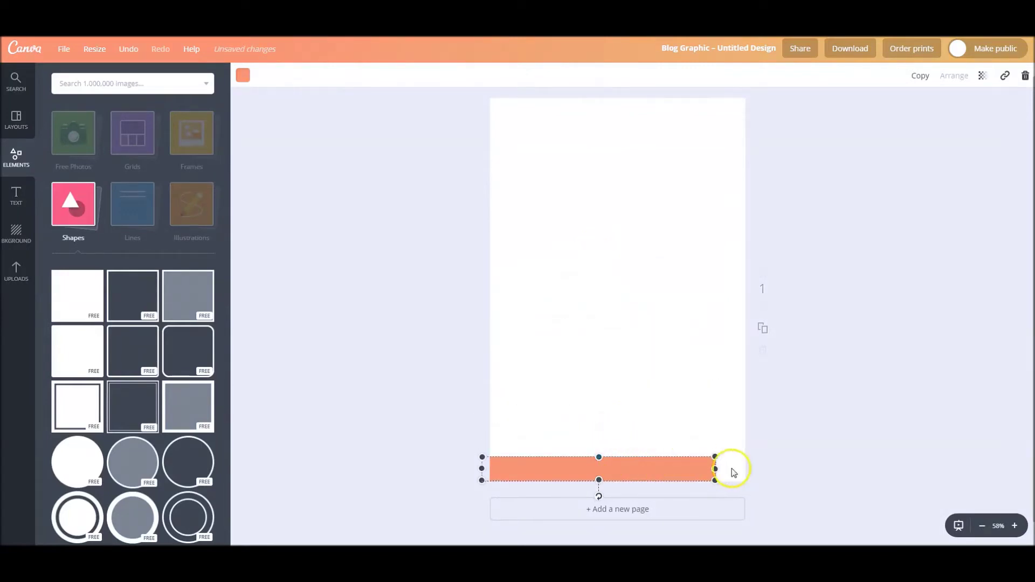
drag(715, 468, 751, 469)
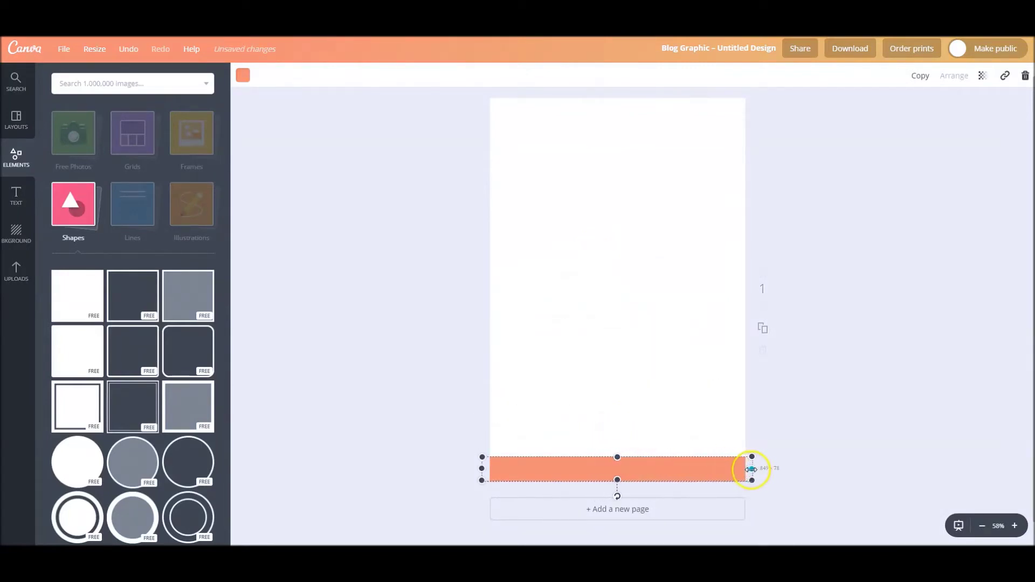
drag(617, 456, 617, 456)
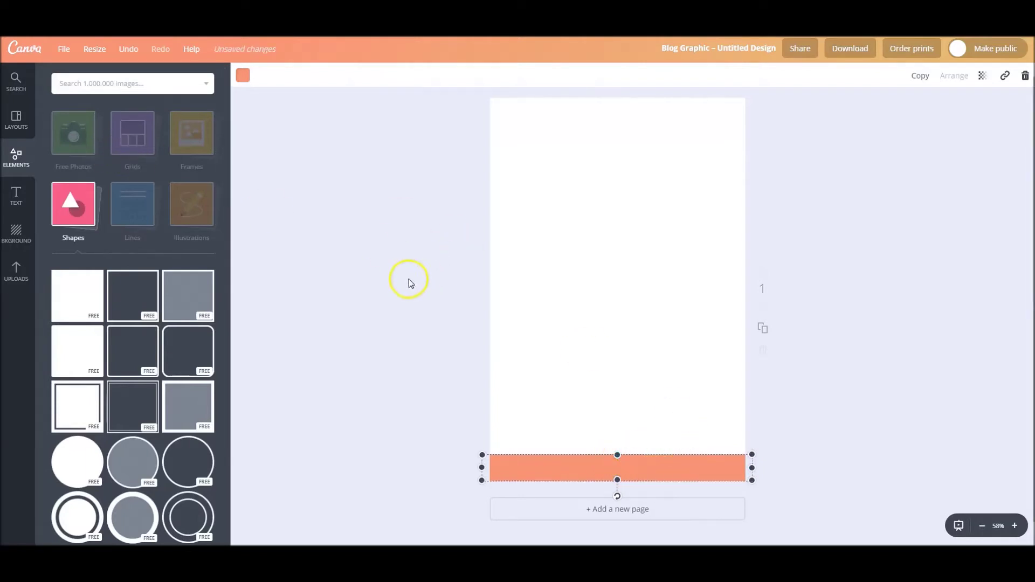
drag(617, 455, 618, 469)
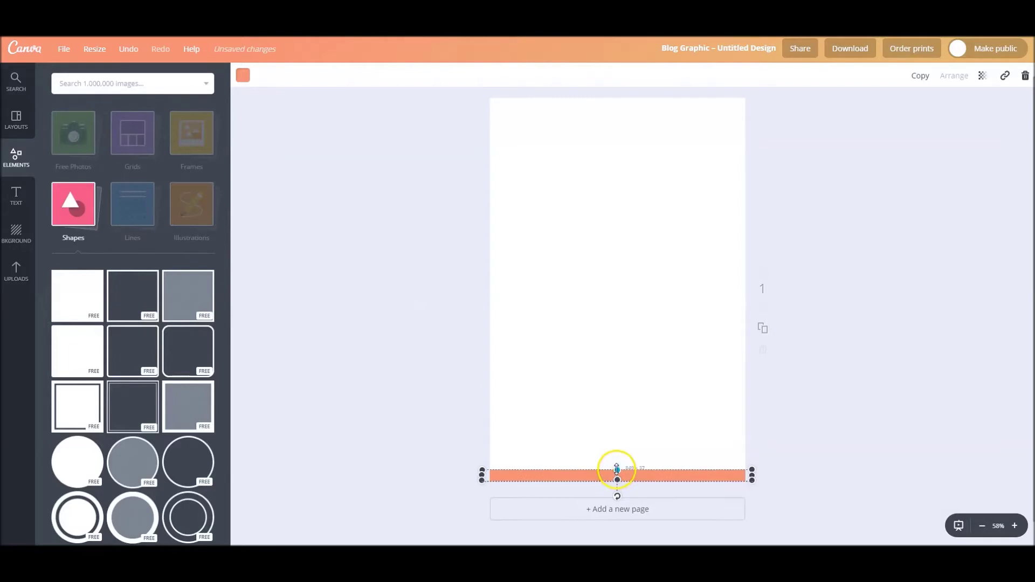
click(356, 396)
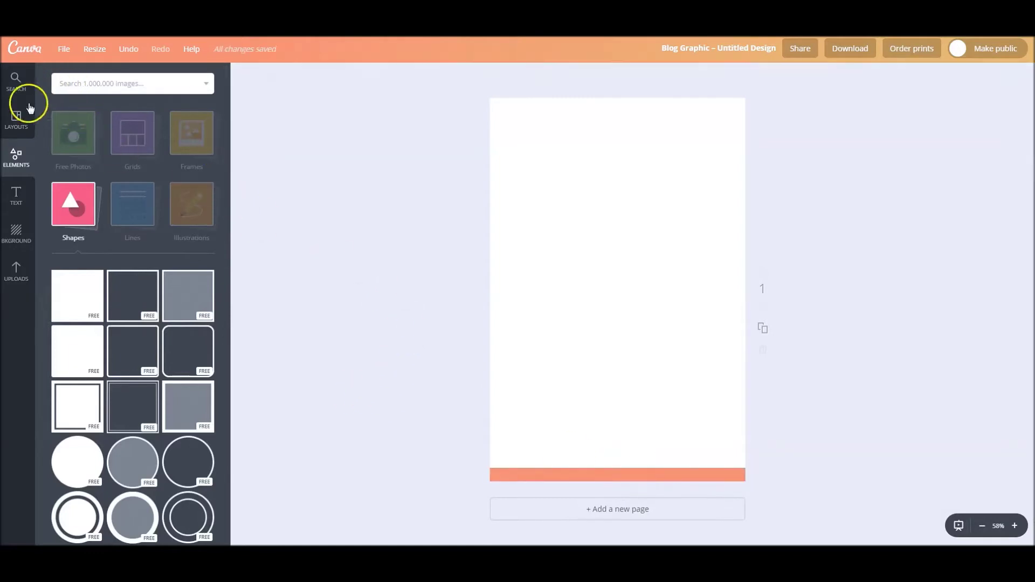
click(16, 195)
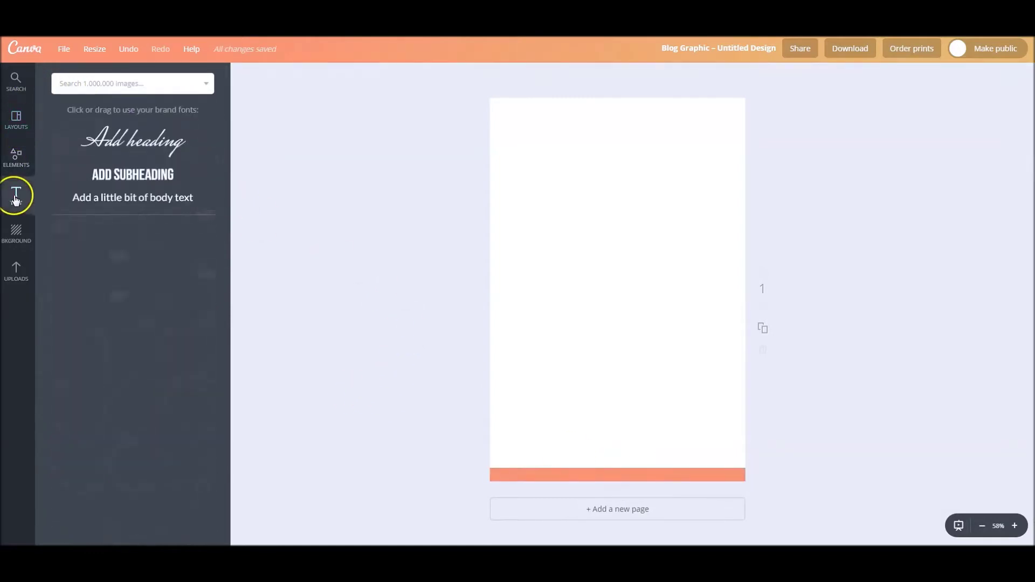
click(125, 199)
click(618, 296)
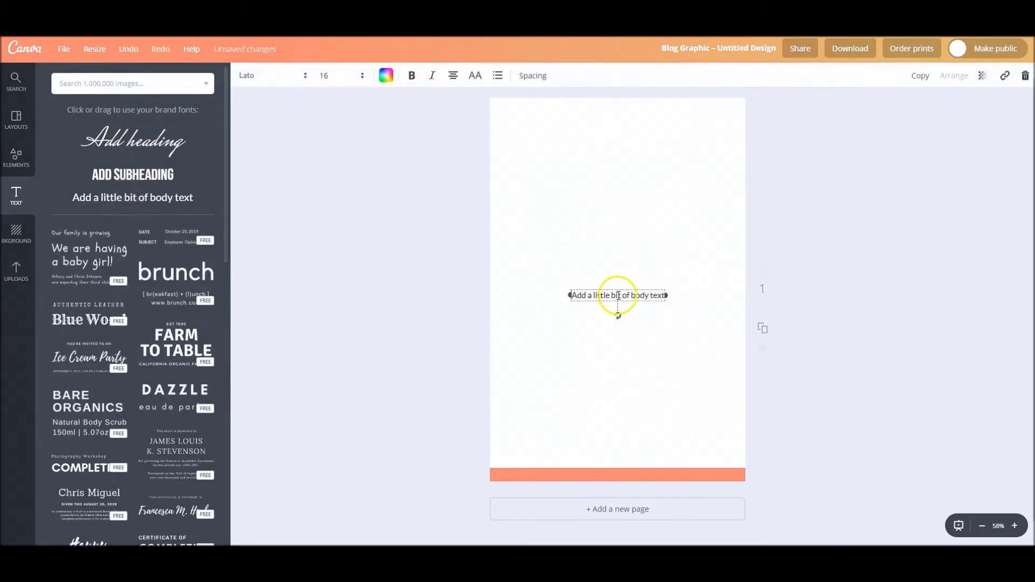
double_click(617, 296)
key(ctrl+a)
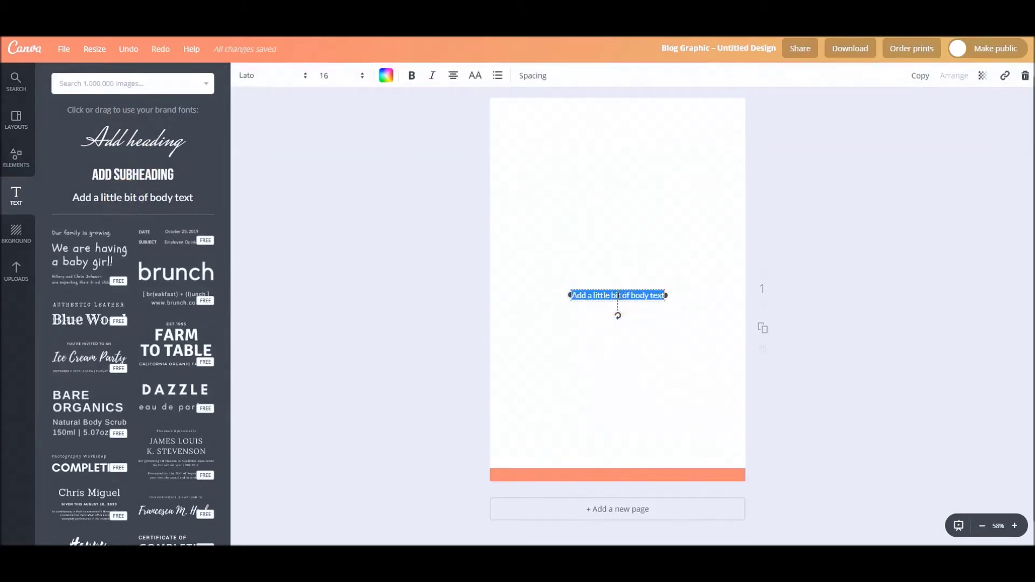
text(www.websitename.com)
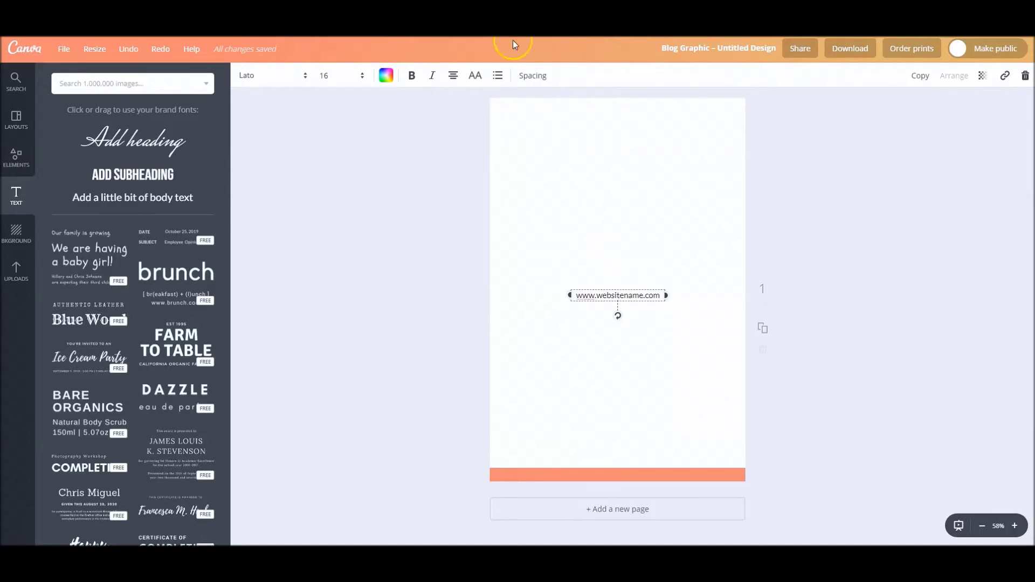
- Style the website text as uppercase, size 12, white, with letter spacing 300
click(475, 76)
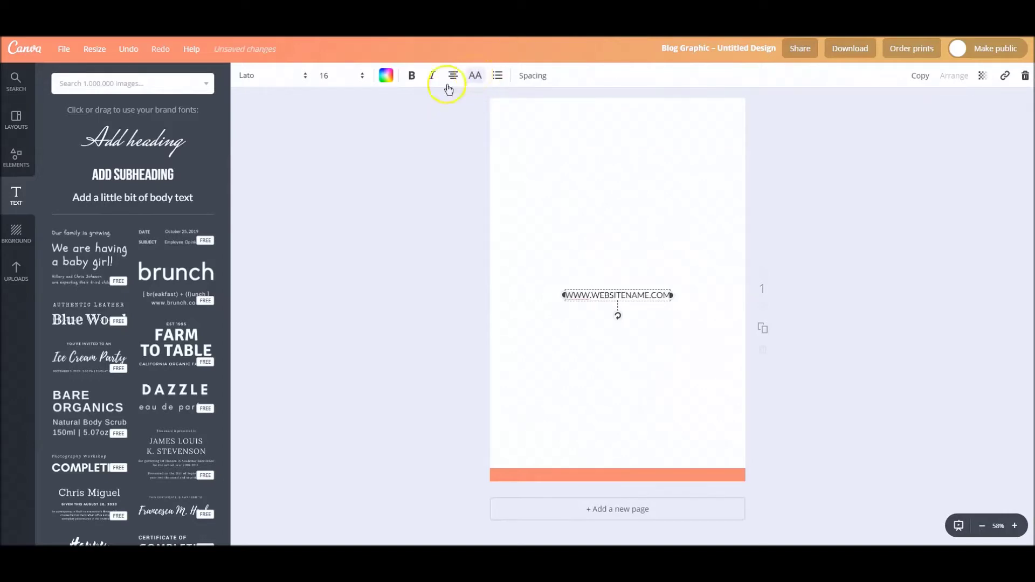
click(356, 75)
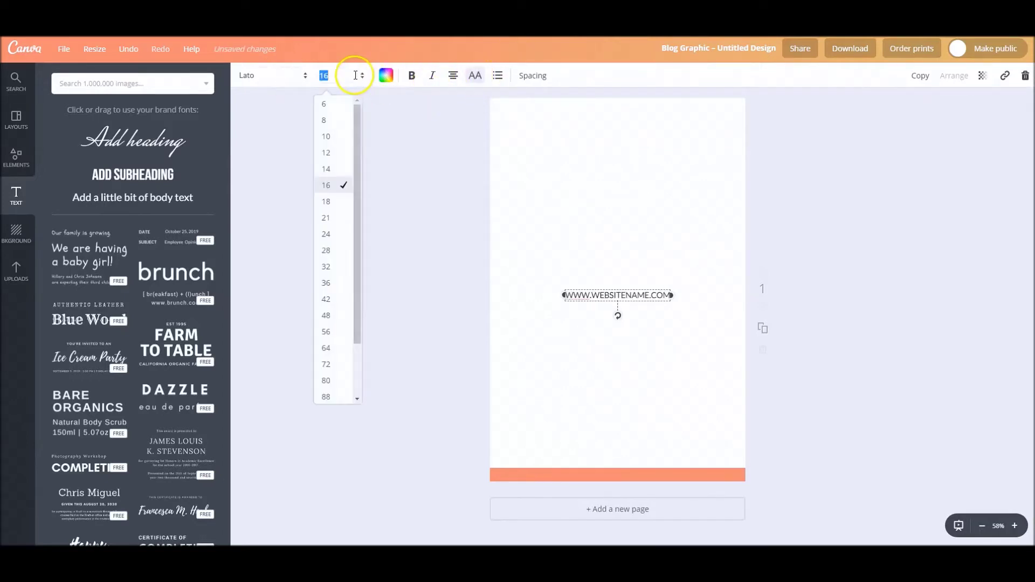
click(340, 154)
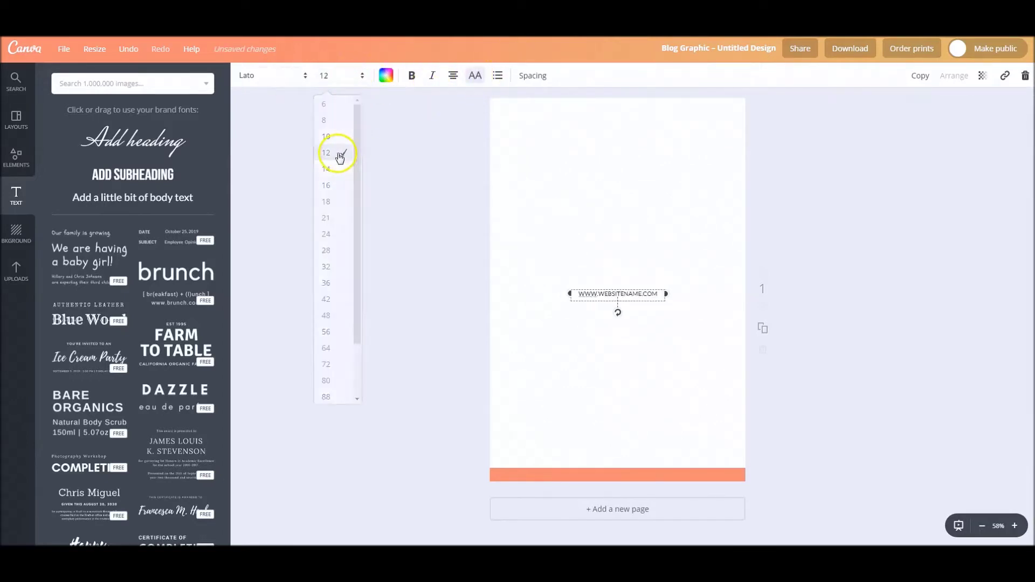
click(388, 75)
scroll(479, 199, down, 1)
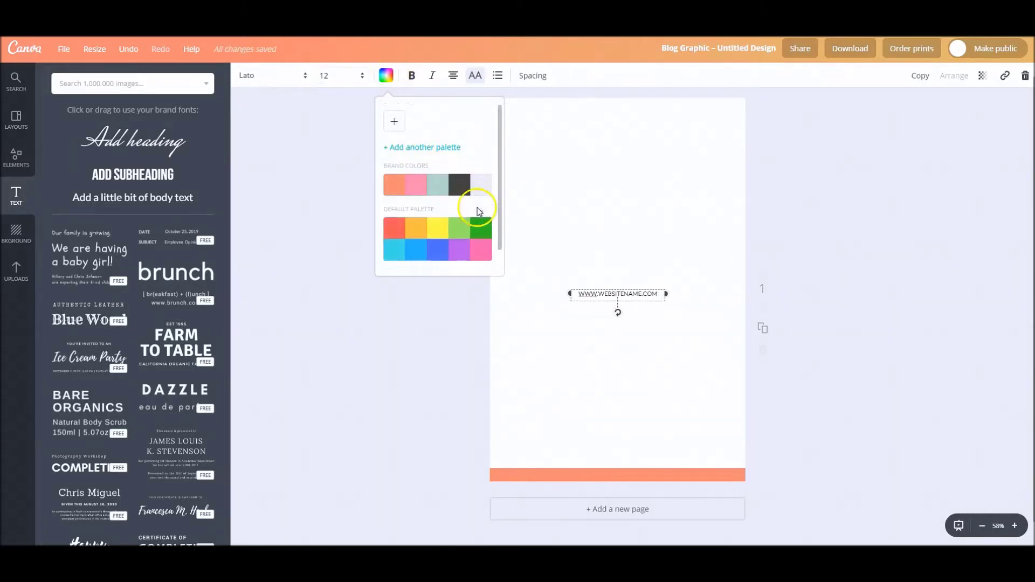
click(481, 257)
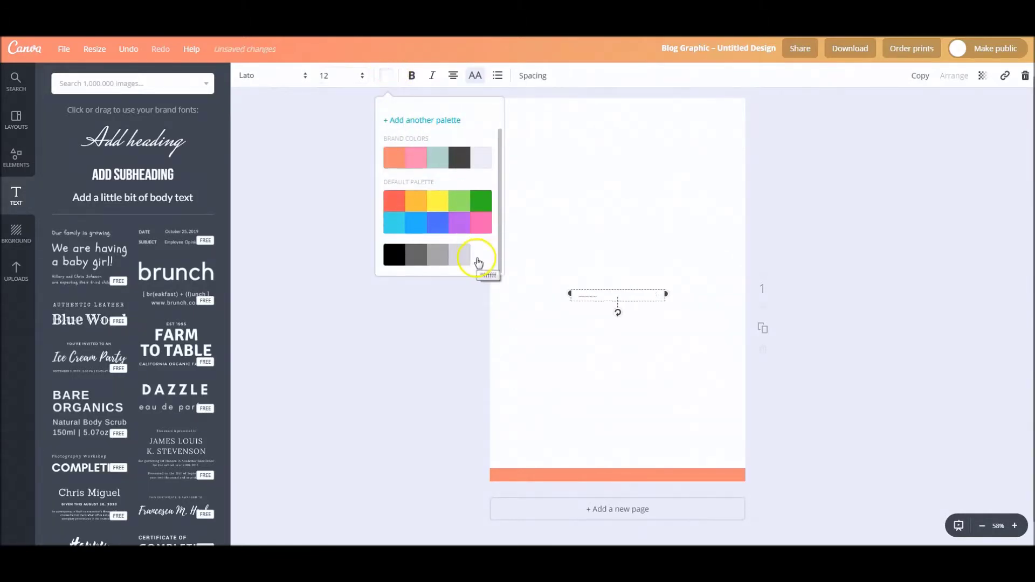
click(533, 76)
drag(600, 110, 617, 108)
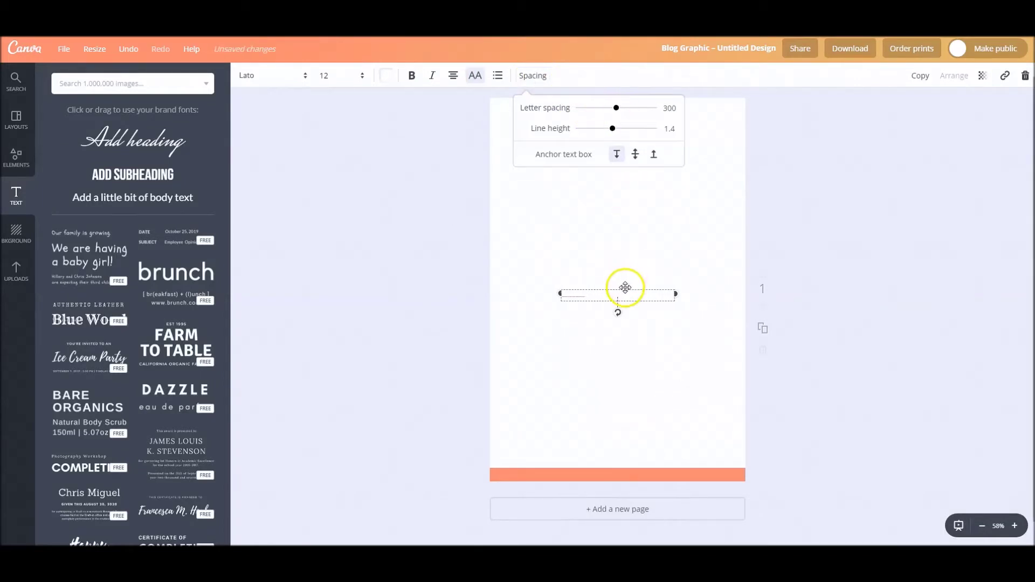
- Move the website text to the centre of the orange bottom bar
drag(624, 287, 628, 473)
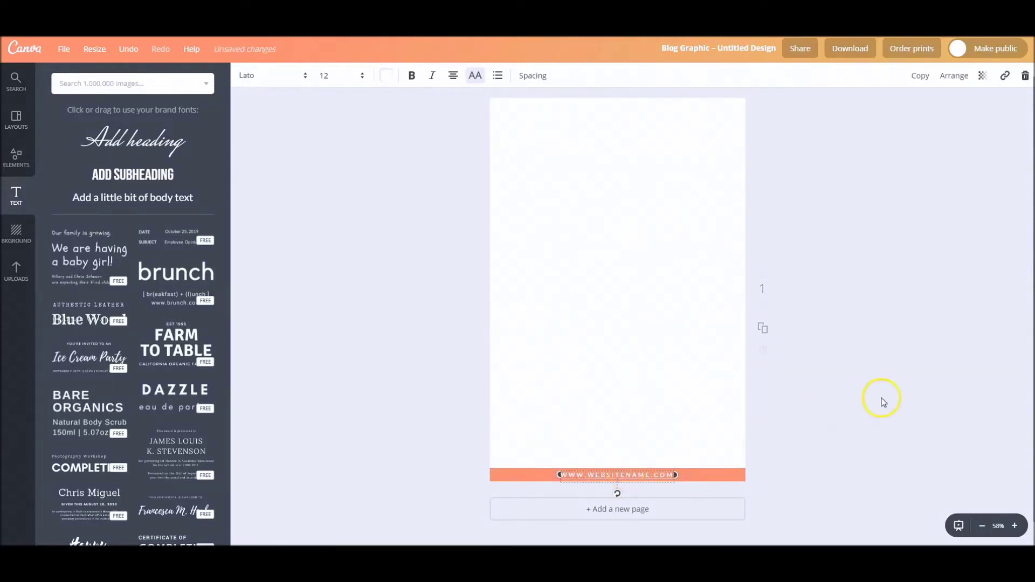
click(874, 281)
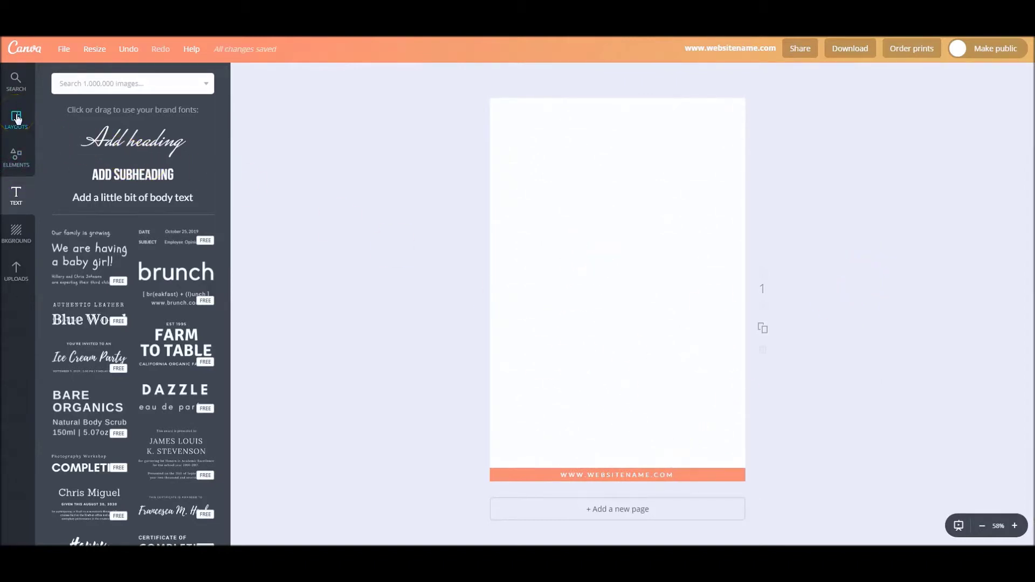
click(17, 162)
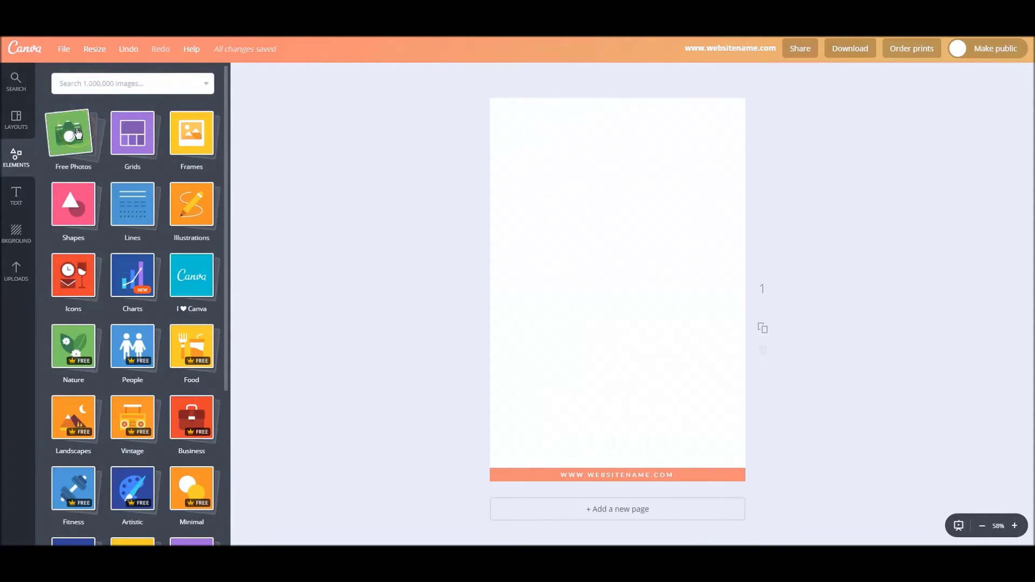
- Add the free photo of a woman holding a camera, enlarge it, and place it above the footer
click(78, 133)
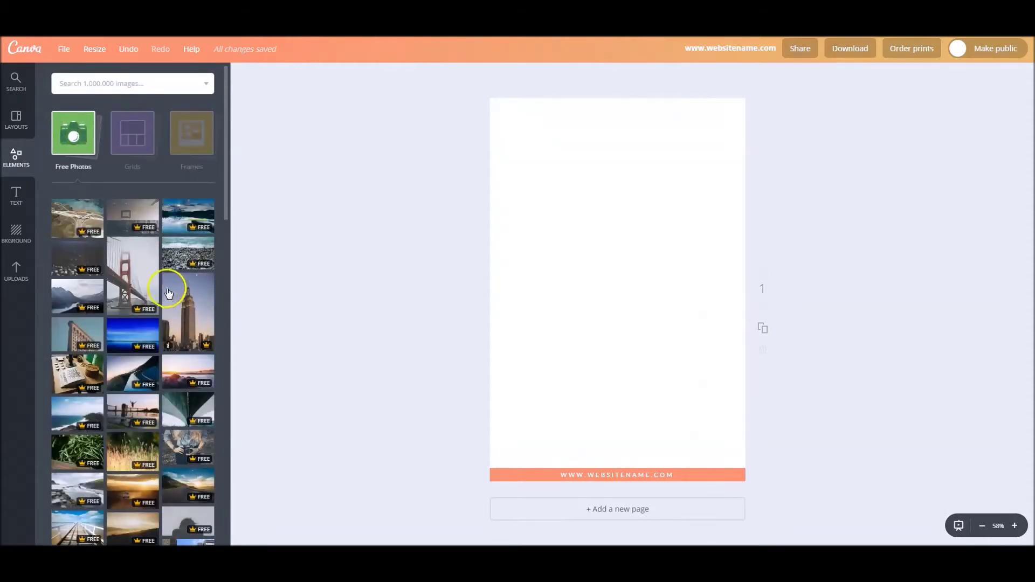
click(185, 440)
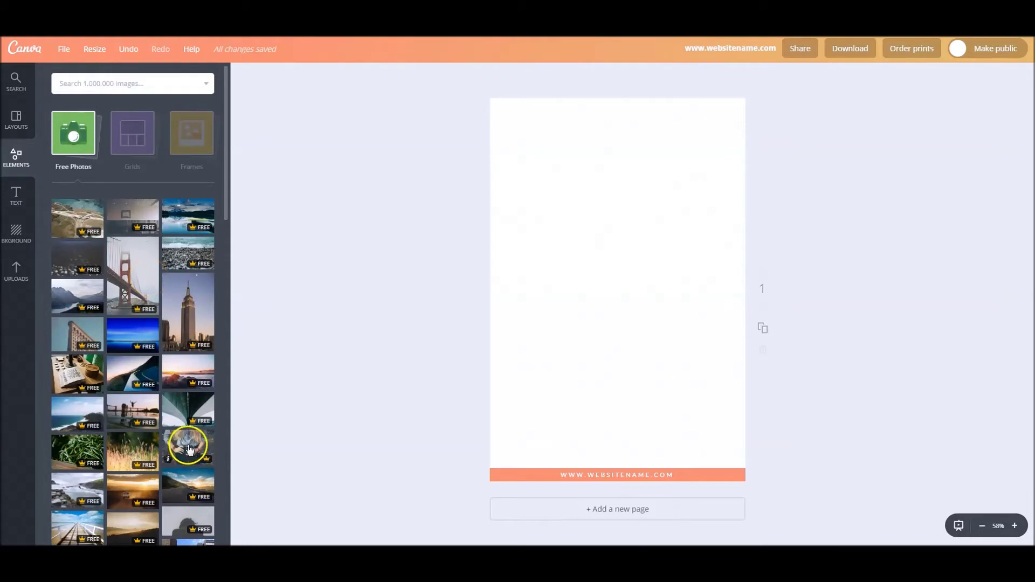
drag(605, 308, 577, 198)
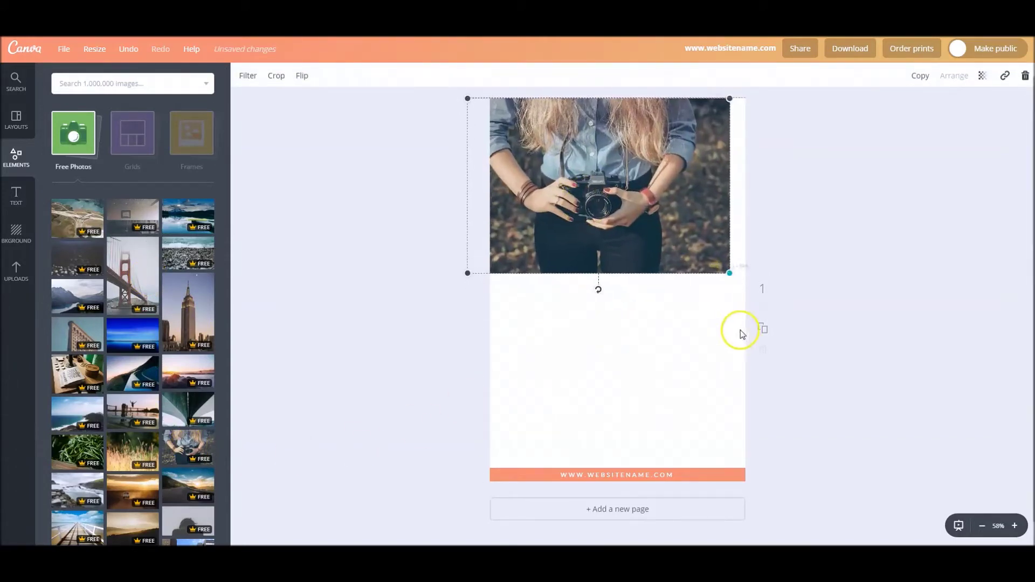
drag(742, 335, 756, 381)
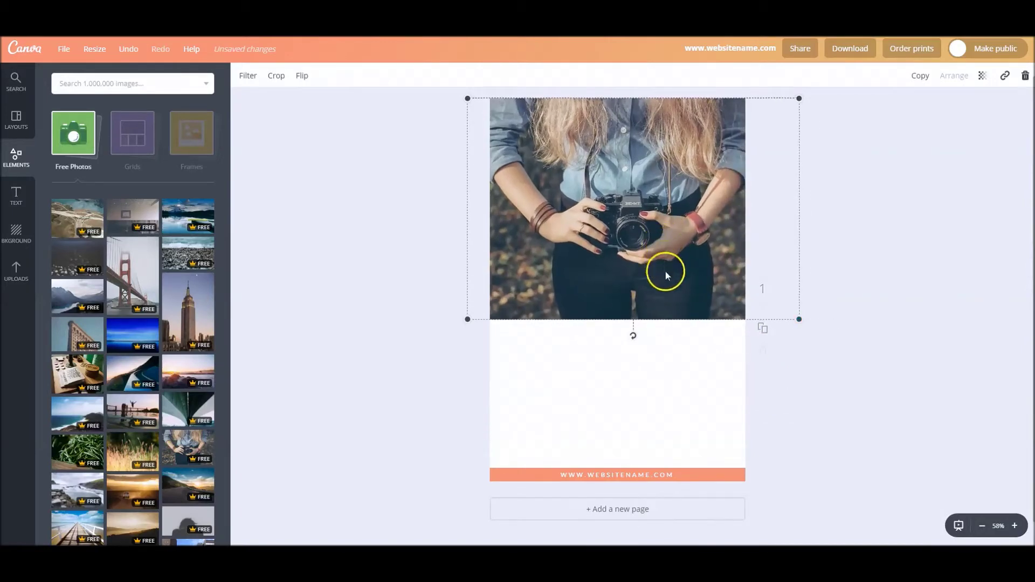
drag(665, 270, 652, 368)
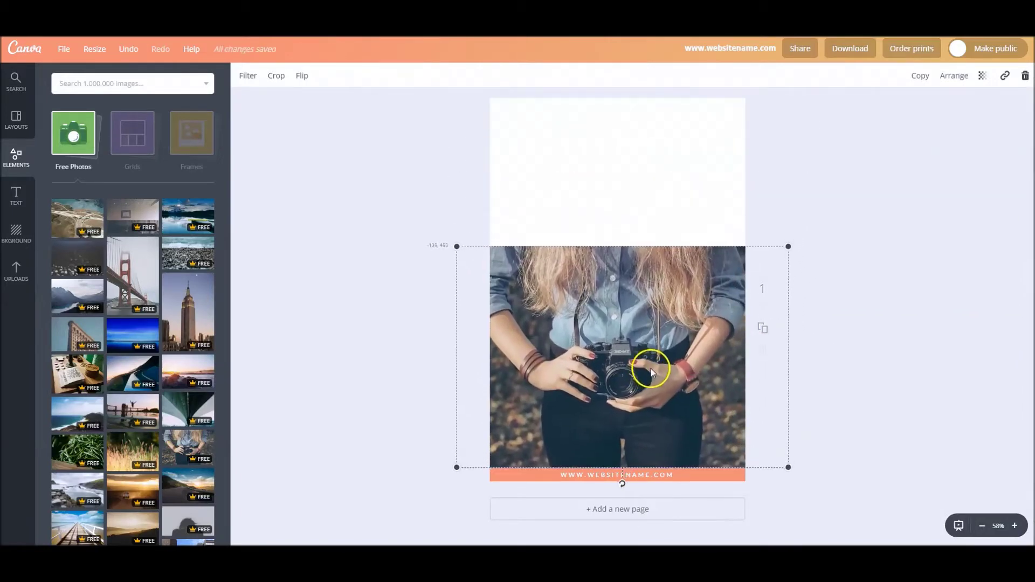
scroll(119, 421, down, 3)
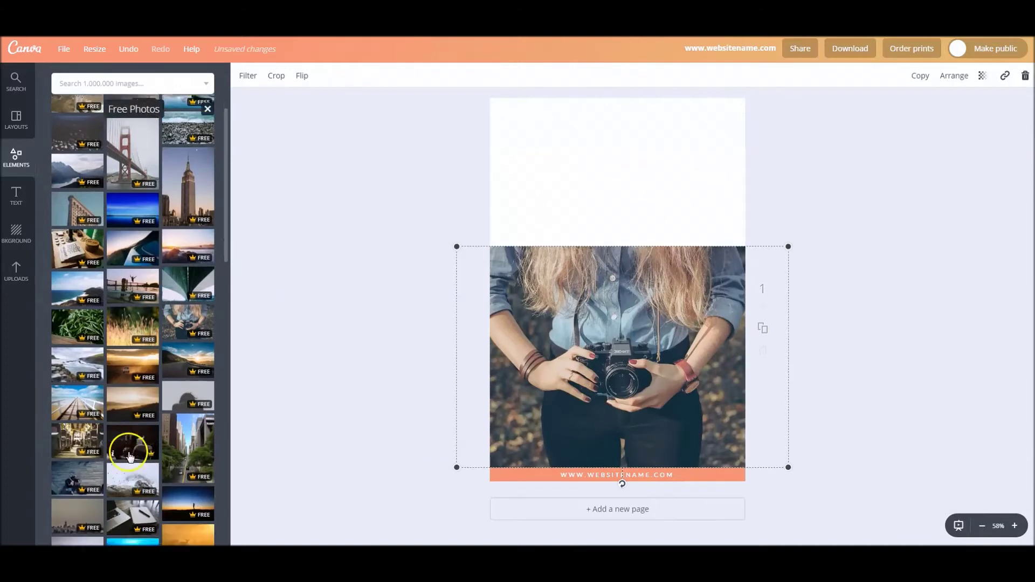
click(109, 83)
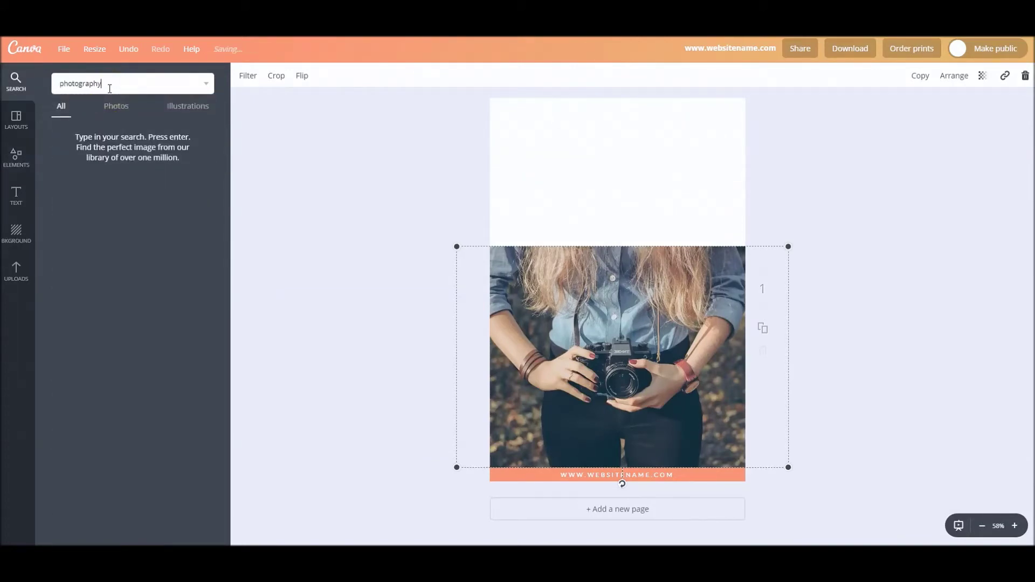
- Search photos for 'photography' and place the camera-and-lenses photo full-width at the top
text(photography)
key(Return)
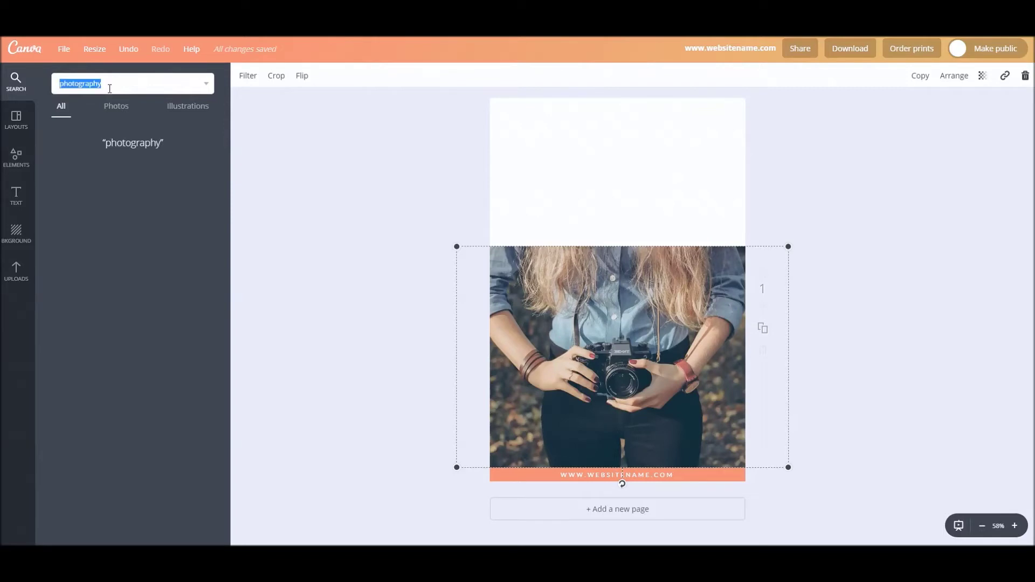
click(119, 107)
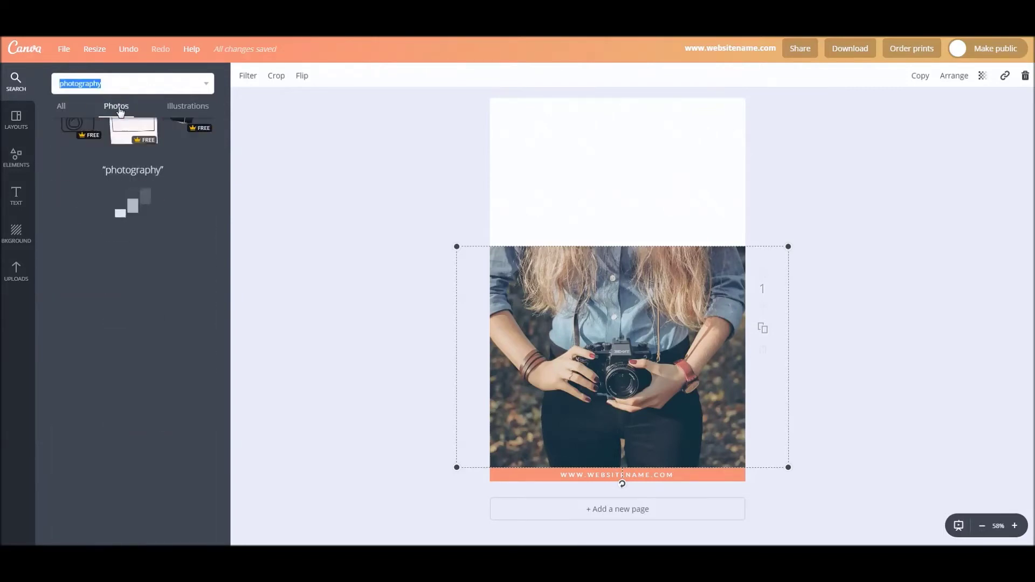
click(113, 106)
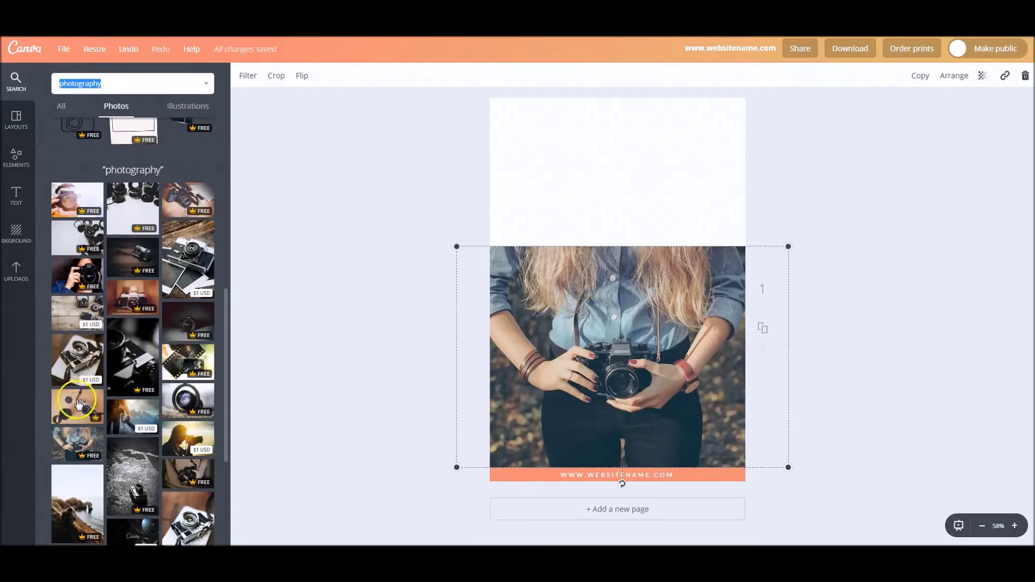
drag(77, 401, 600, 152)
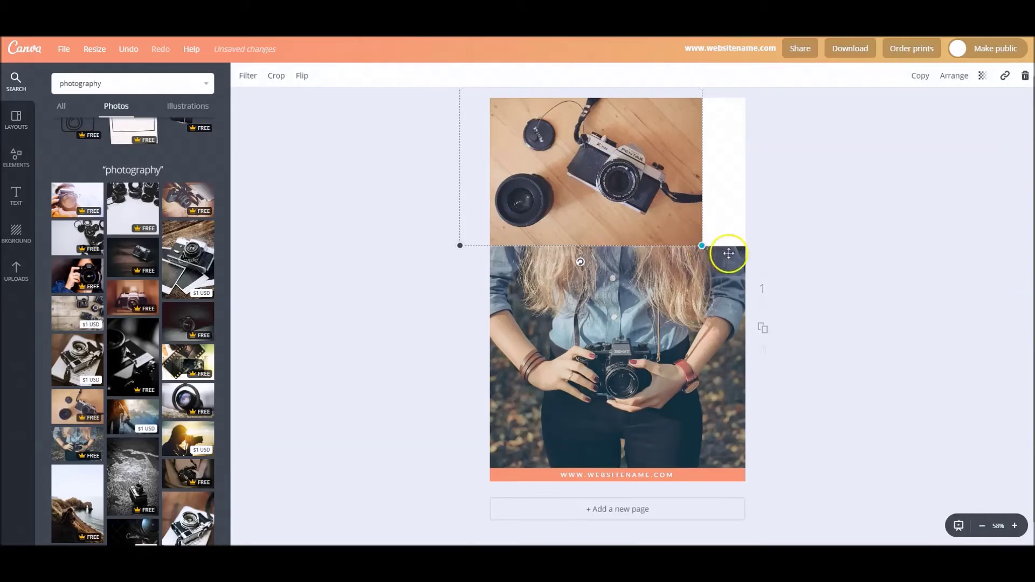
drag(701, 245, 753, 253)
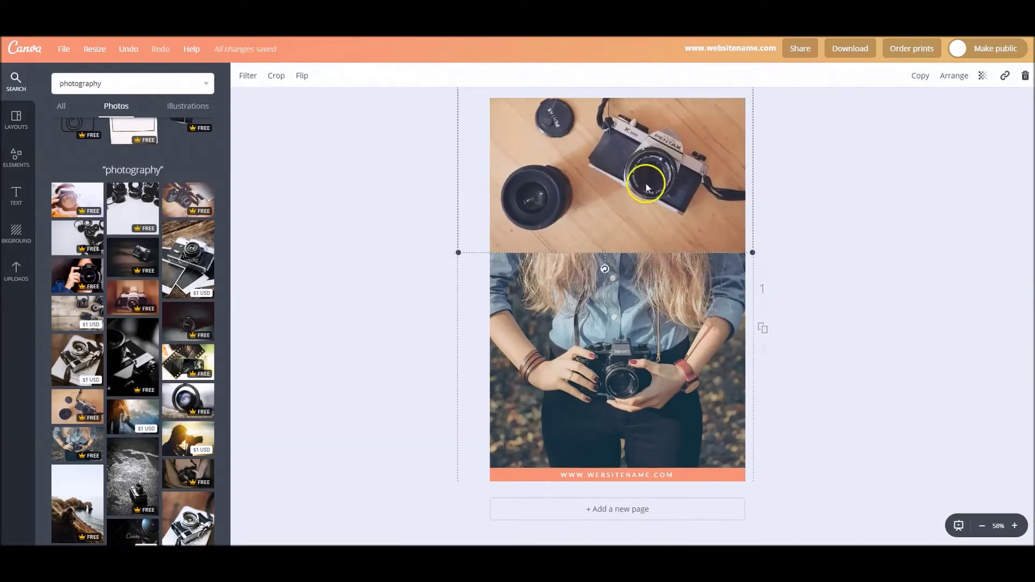
drag(645, 182, 645, 186)
click(620, 343)
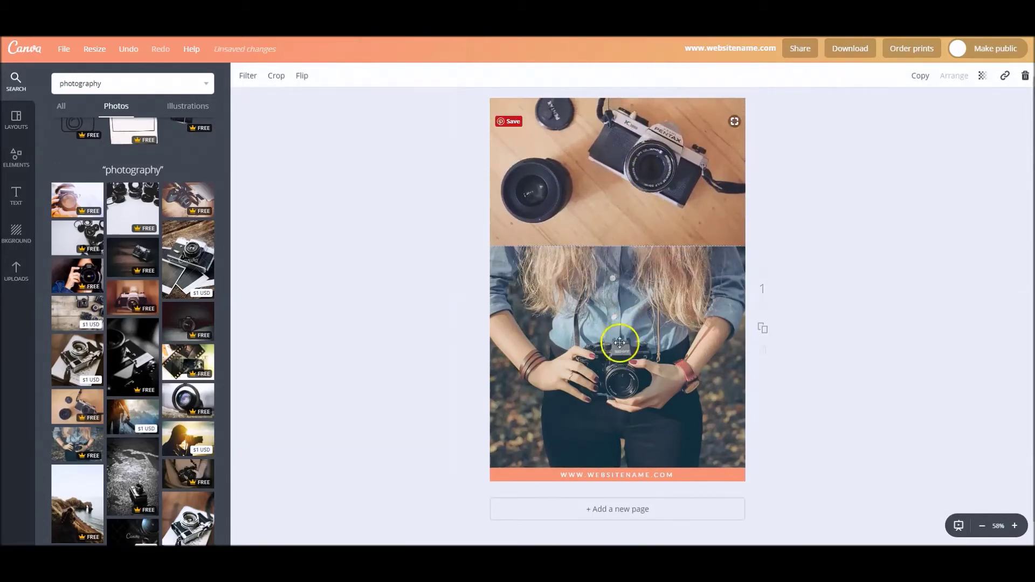
mouse_move(621, 343)
mouse_down()
mouse_move(617, 370)
mouse_move(620, 361)
mouse_up()
mouse_move(626, 217)
mouse_down()
mouse_move(627, 239)
mouse_move(627, 229)
mouse_up()
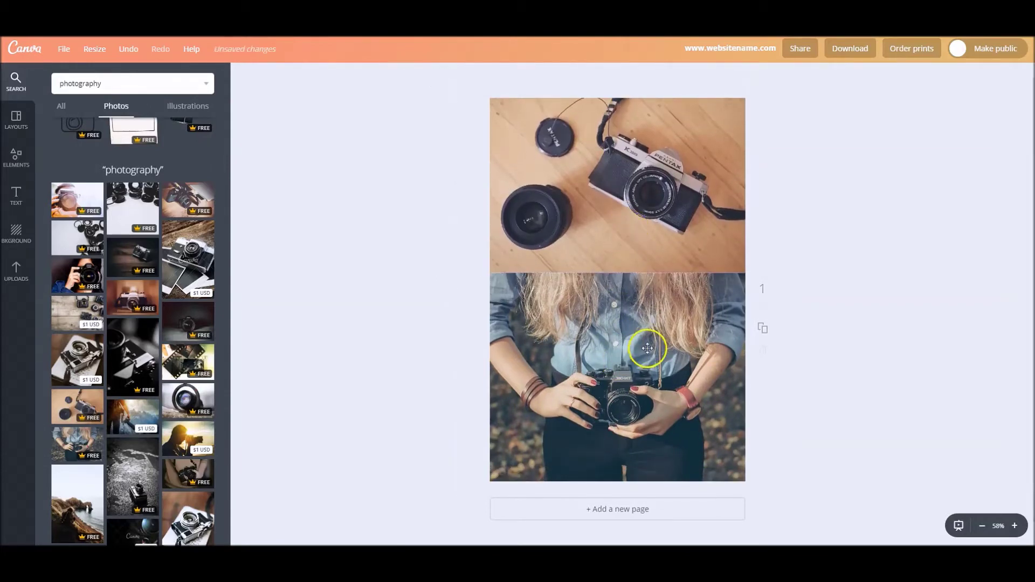
- Send the woman photo backward behind the website text and the orange bar
click(648, 346)
click(954, 76)
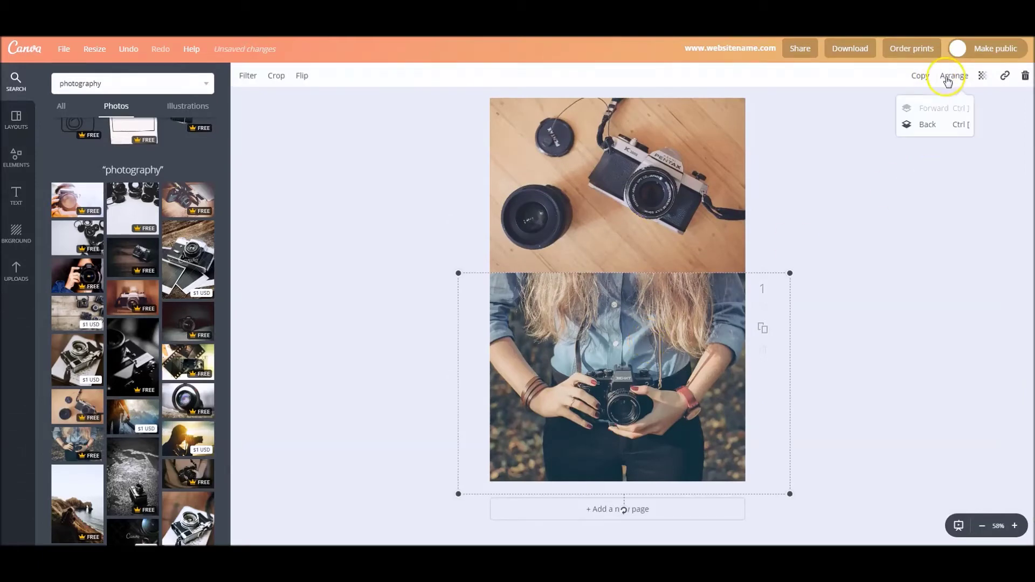
click(928, 125)
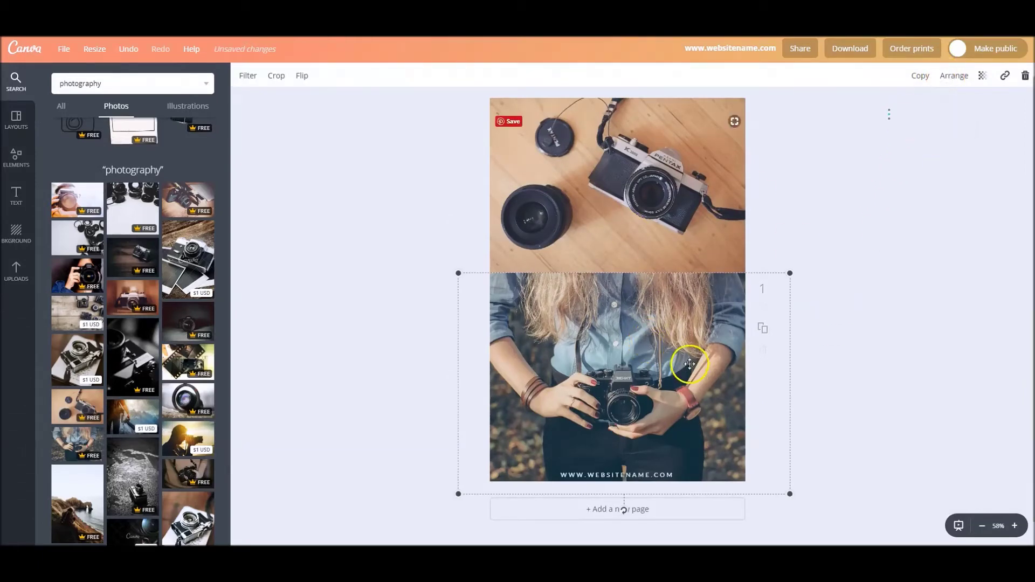
click(951, 76)
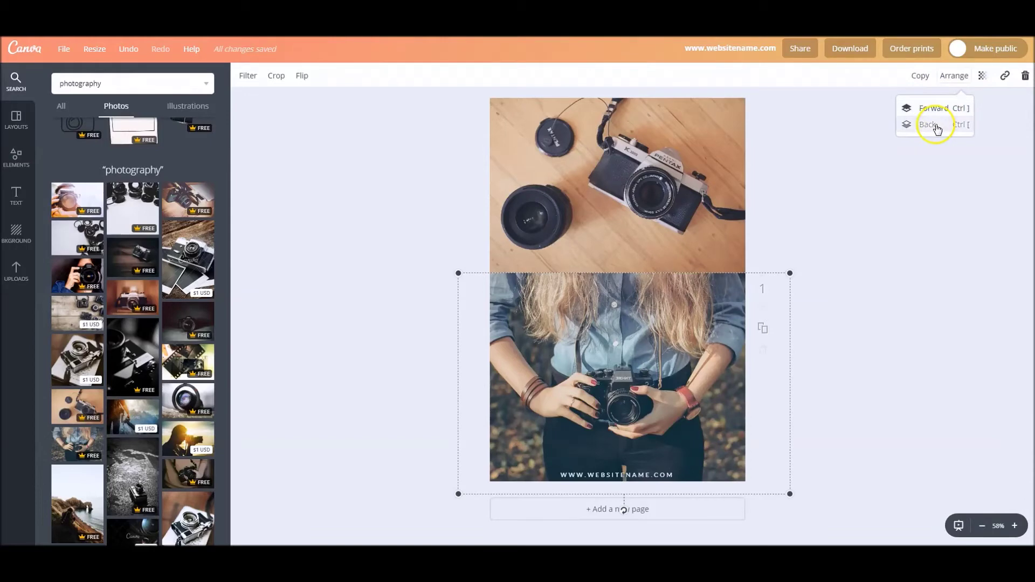
click(930, 125)
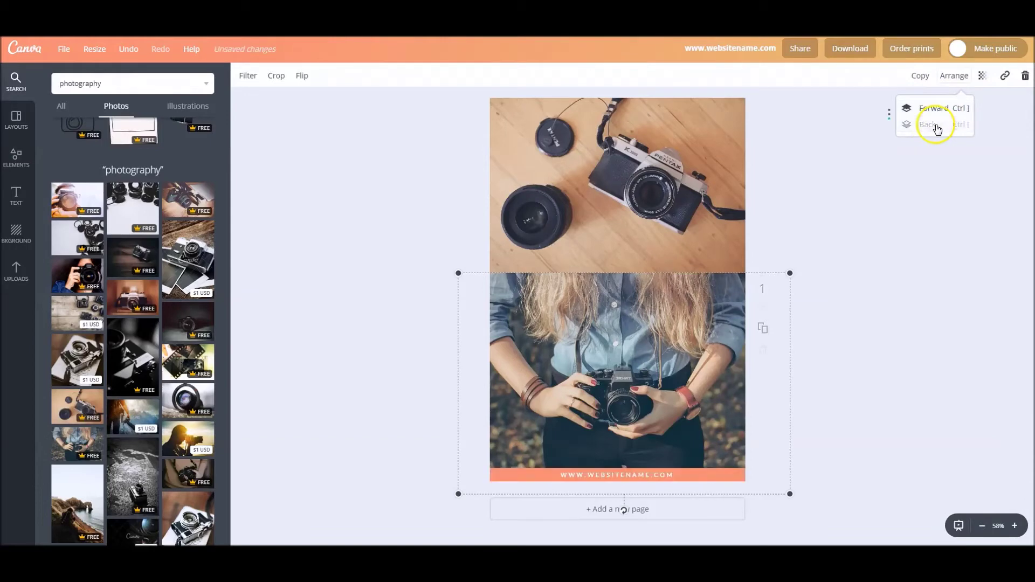
click(852, 282)
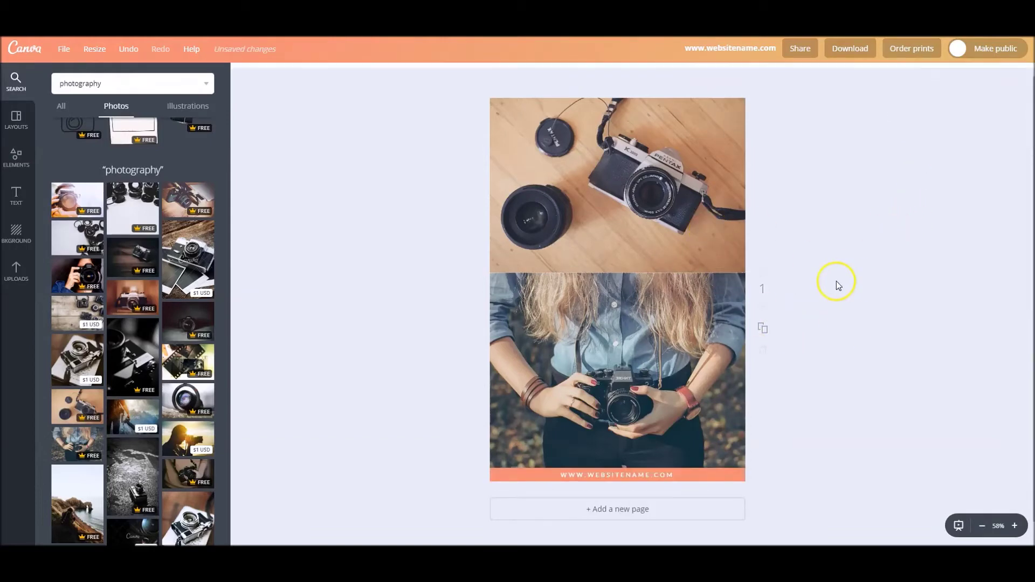
- Add an outlined square shape, colour it white, and set its transparency to 57
click(15, 164)
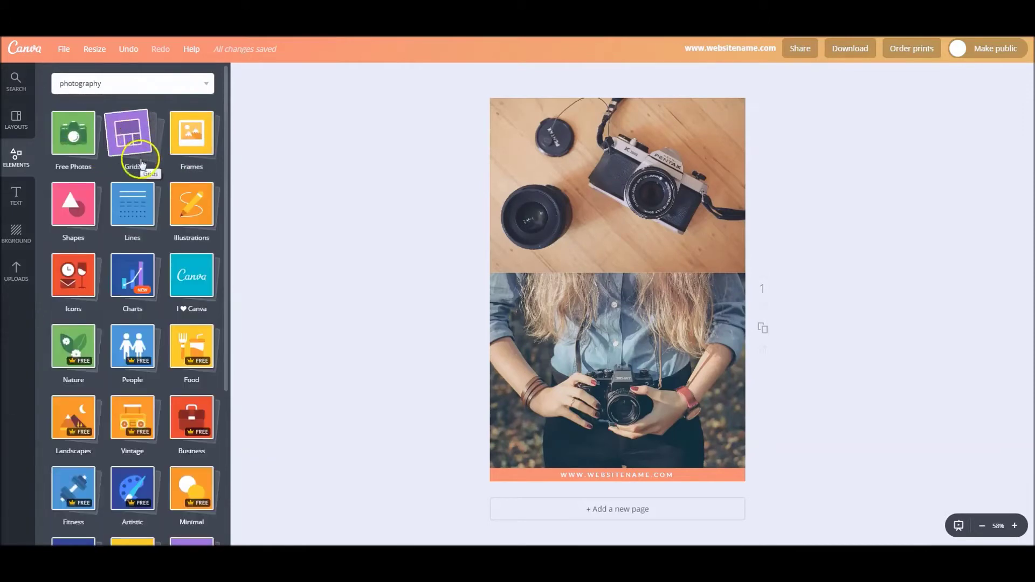
click(74, 201)
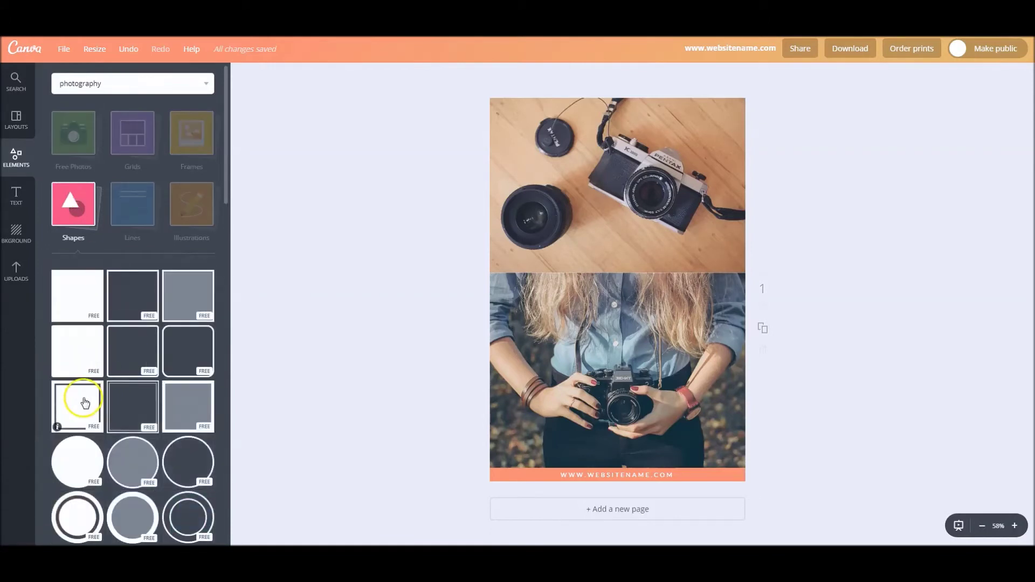
click(71, 412)
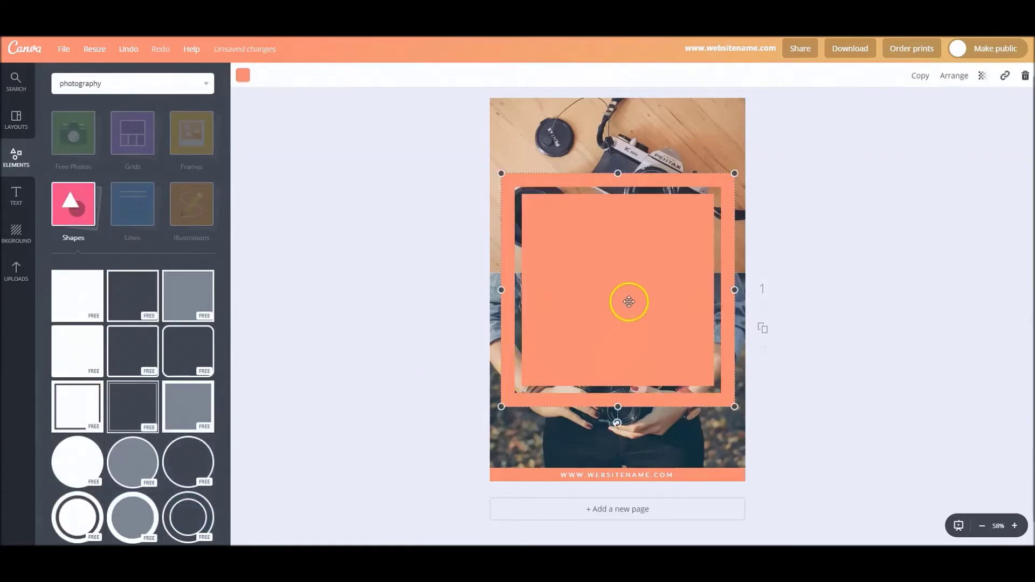
click(242, 75)
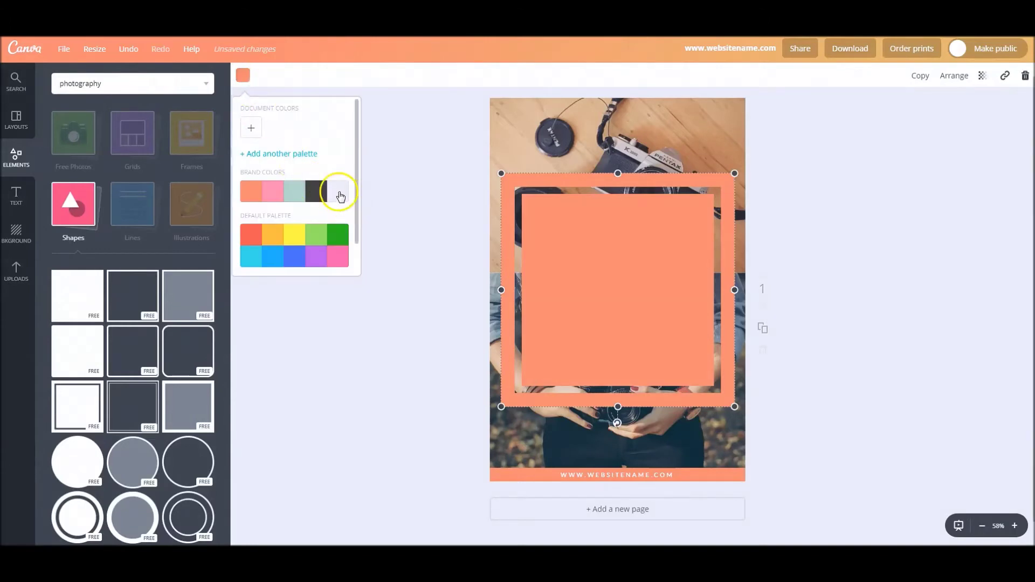
click(339, 193)
click(982, 76)
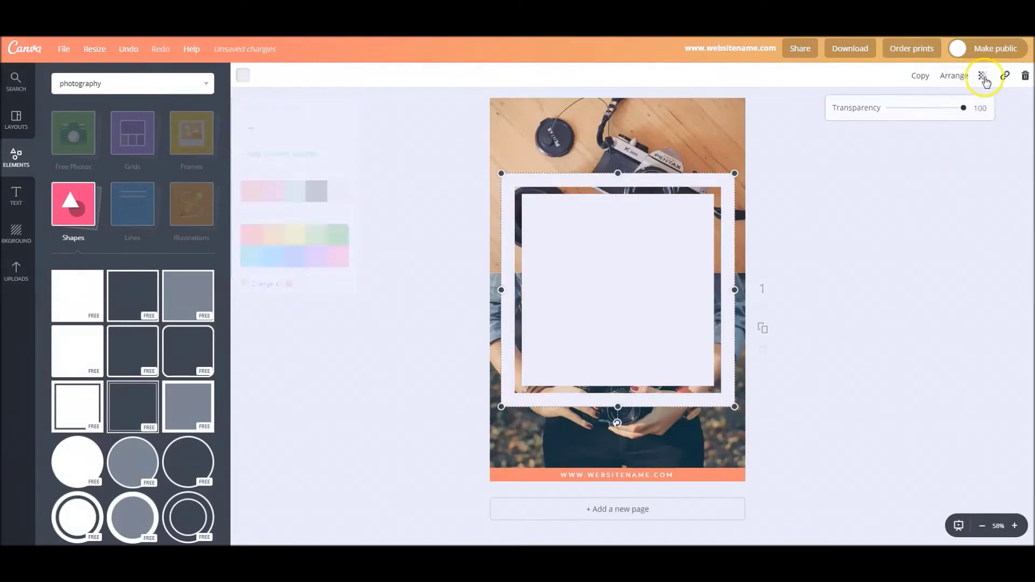
drag(964, 109, 932, 108)
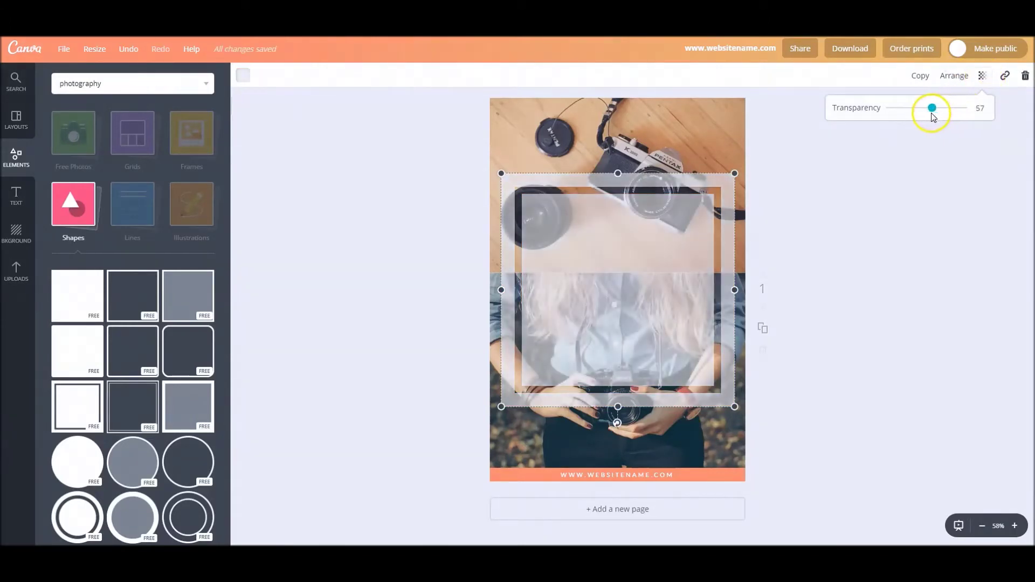
- Shrink the translucent square and stretch it into a wide rectangular frame
drag(734, 407, 641, 313)
drag(602, 280, 536, 367)
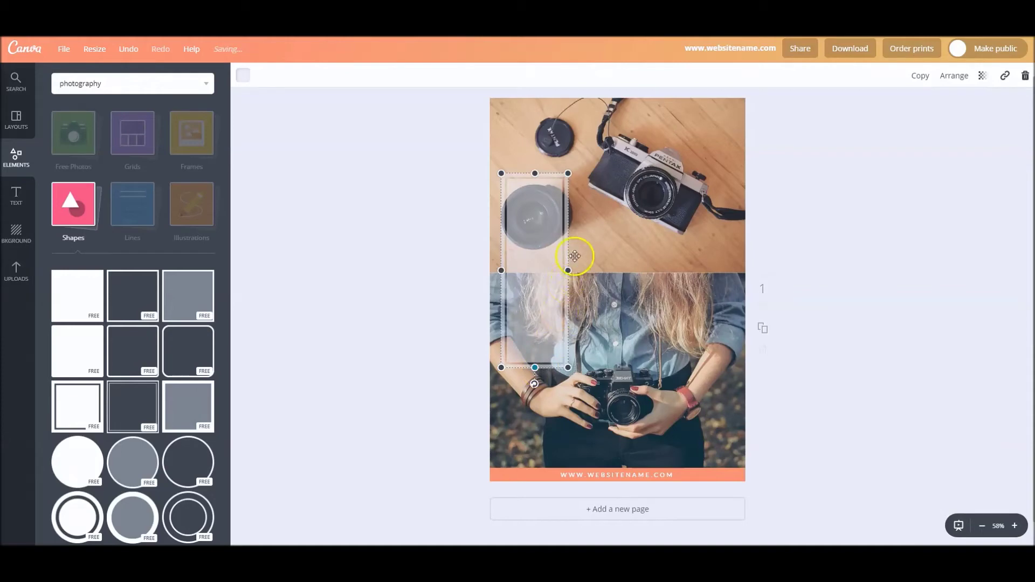
drag(569, 272, 733, 278)
click(840, 280)
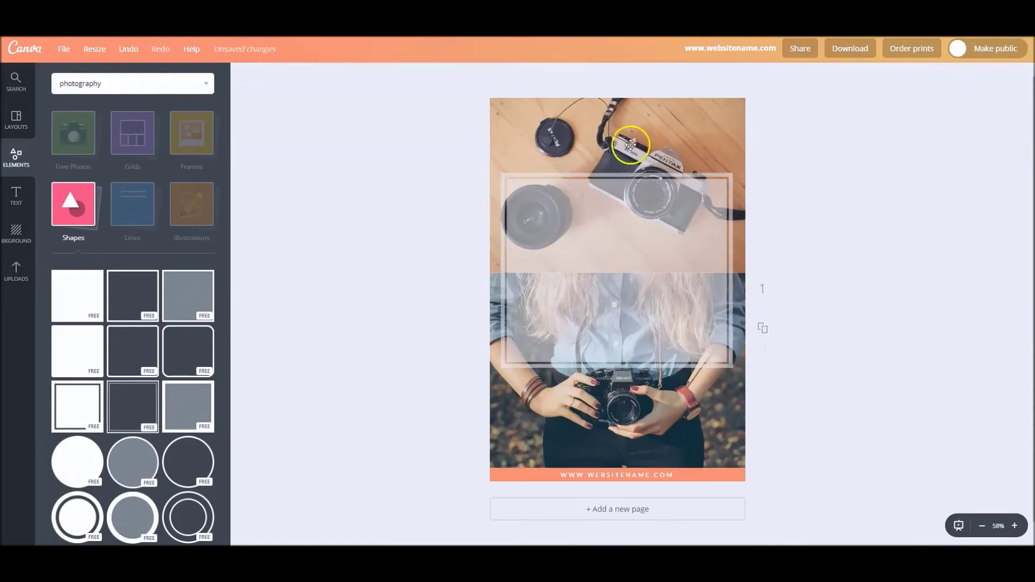
- Move the top photo up and enlarge the bottom photo to overlap it, then re-centre the frame
click(661, 157)
drag(661, 157, 640, 121)
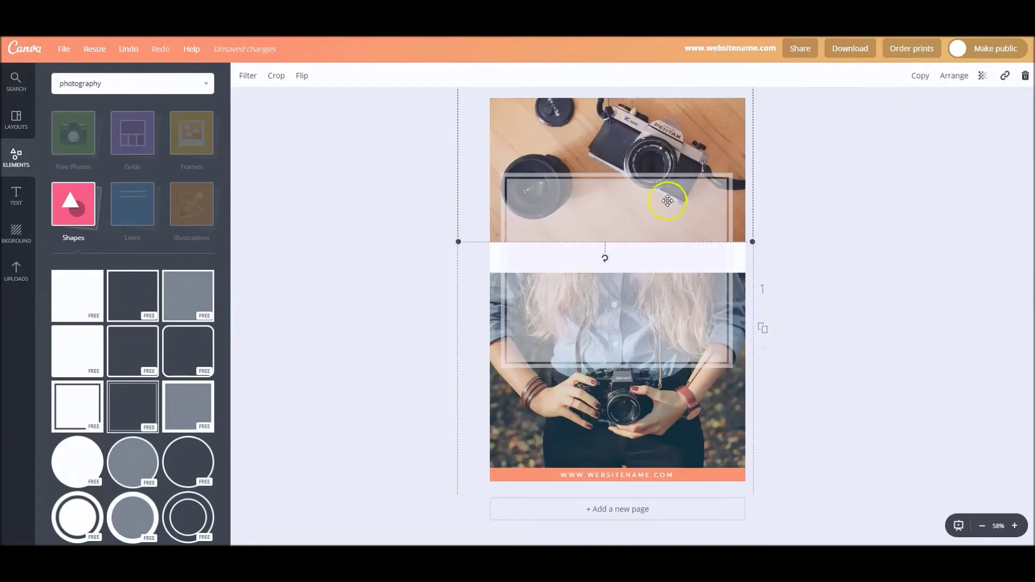
click(523, 322)
drag(459, 272, 414, 225)
drag(531, 401, 565, 402)
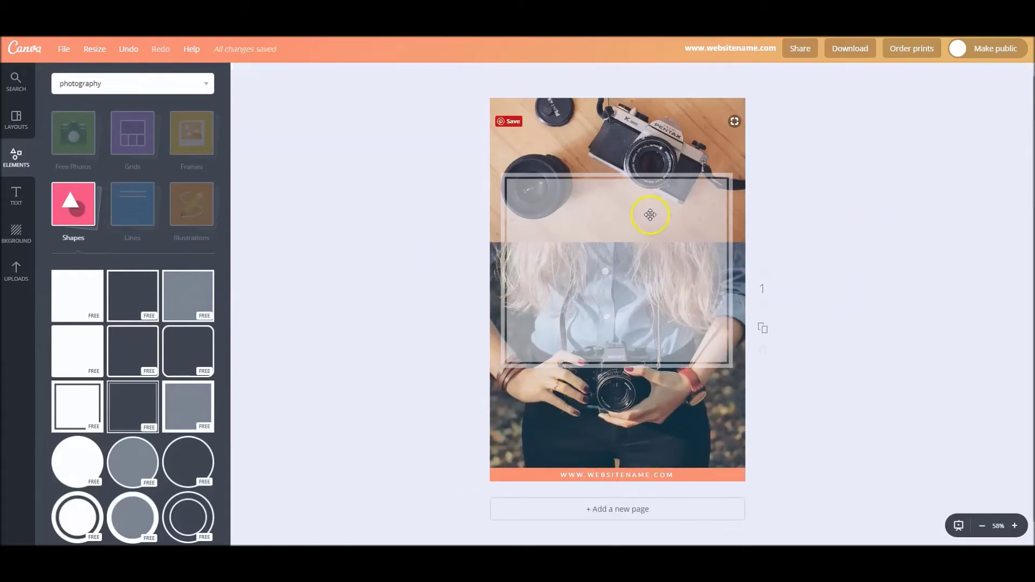
mouse_move(649, 213)
mouse_down()
mouse_move(658, 217)
mouse_move(650, 216)
mouse_move(651, 232)
mouse_up()
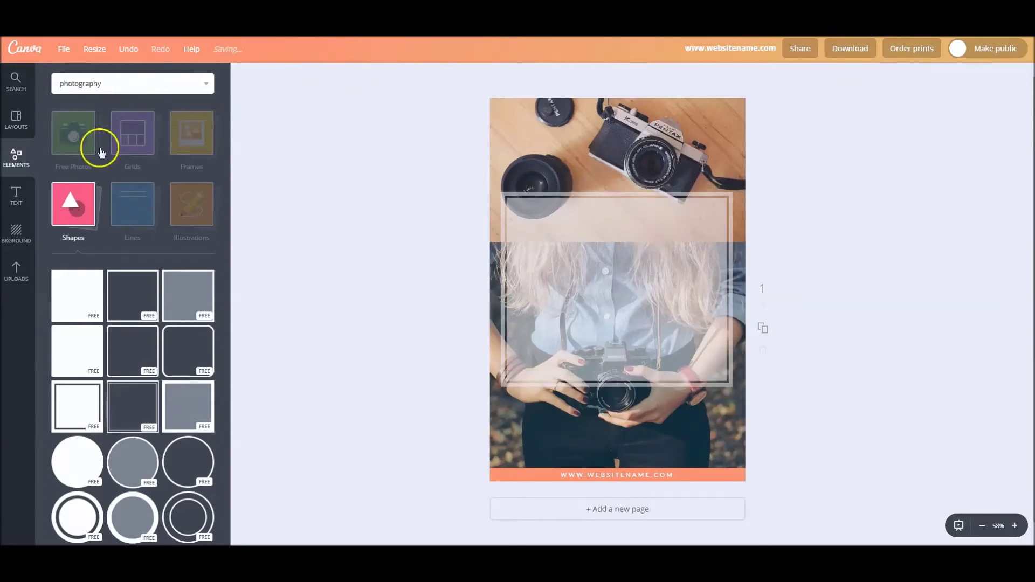
- Add a heading text box reading 'photography'
click(22, 195)
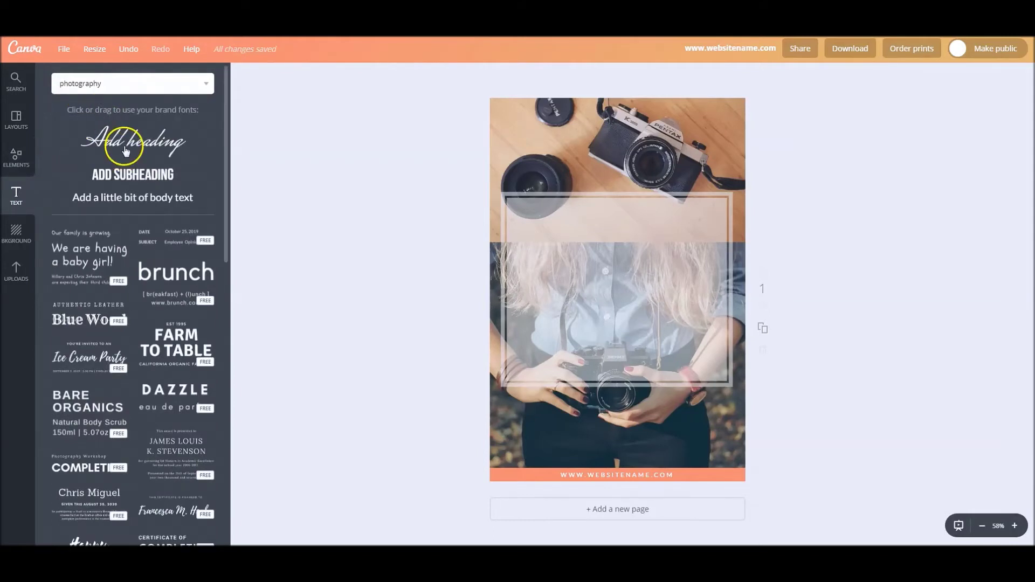
click(126, 150)
click(630, 308)
click(630, 307)
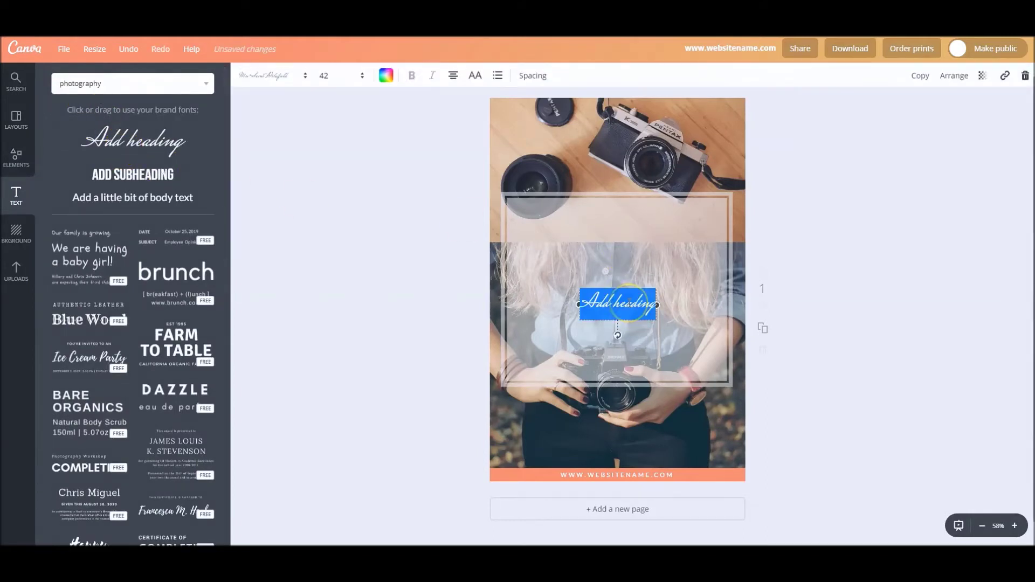
text(photograp)
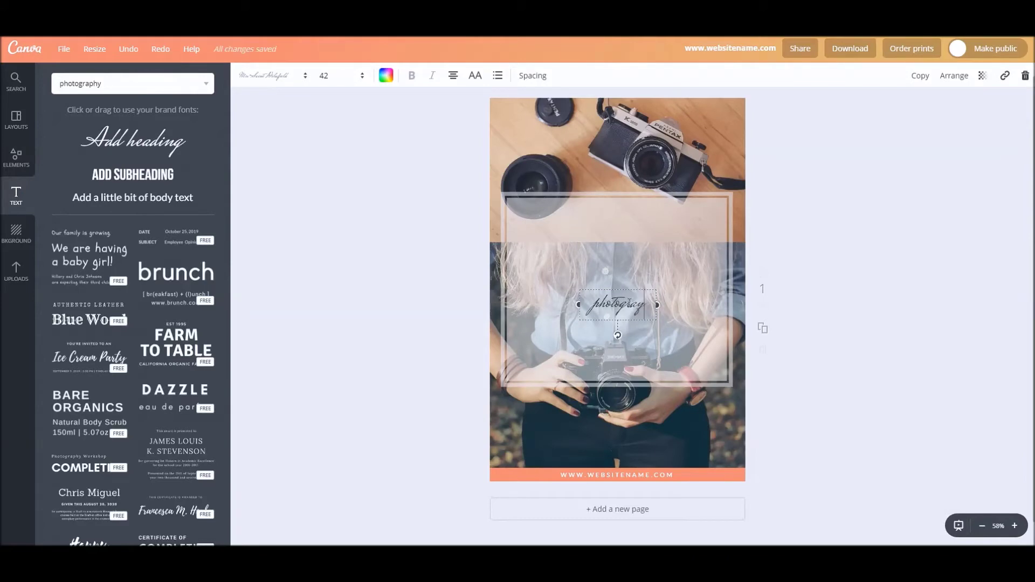
text(hy)
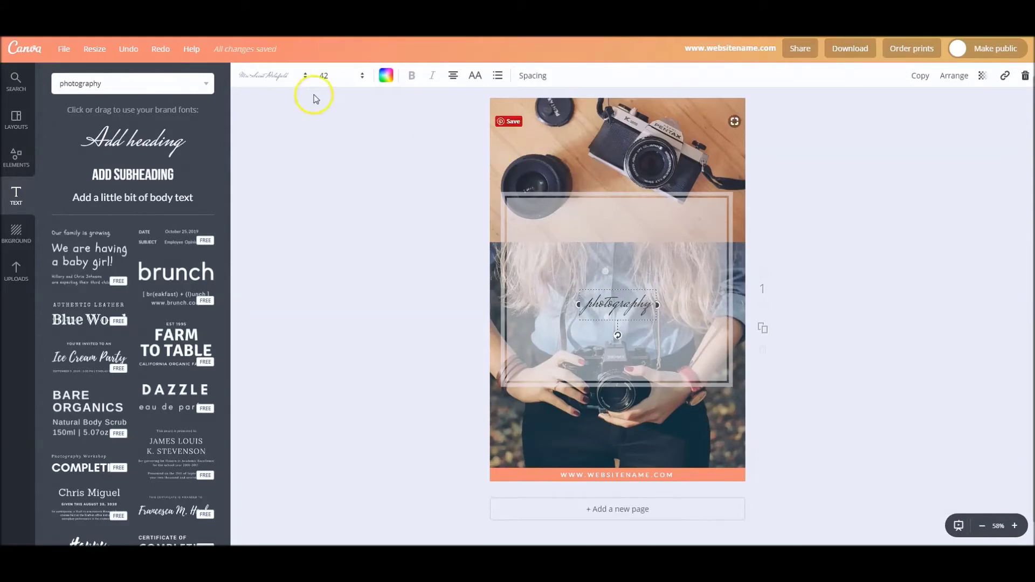
- Make the 'photography' heading dark grey at size 120 and position it in the frame
click(363, 77)
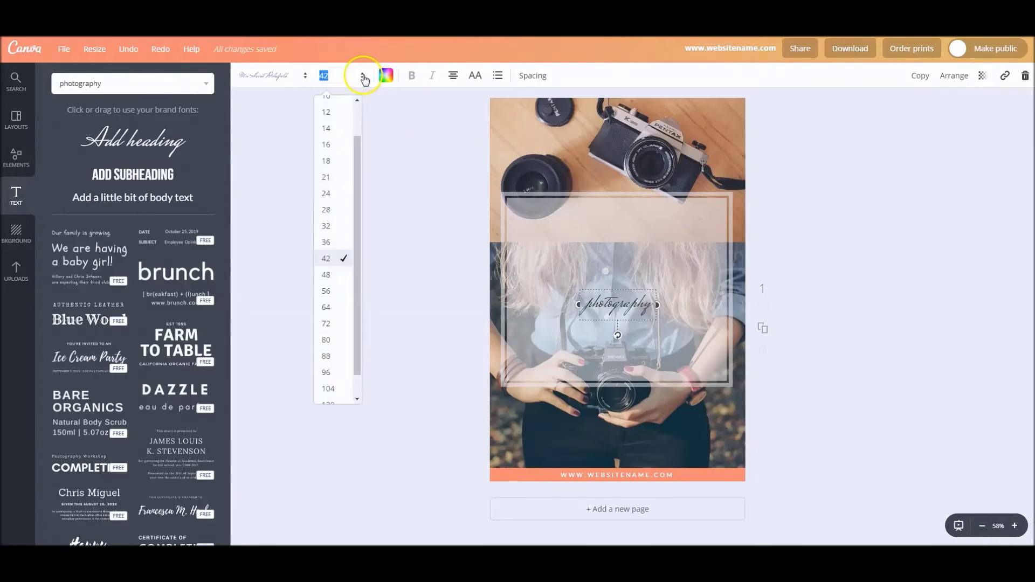
click(330, 390)
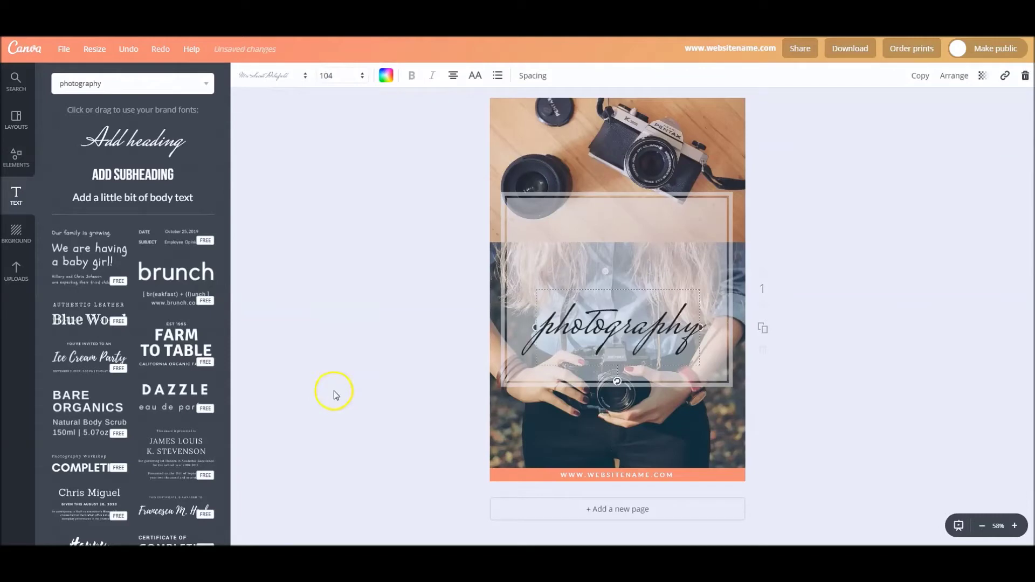
click(386, 76)
click(460, 193)
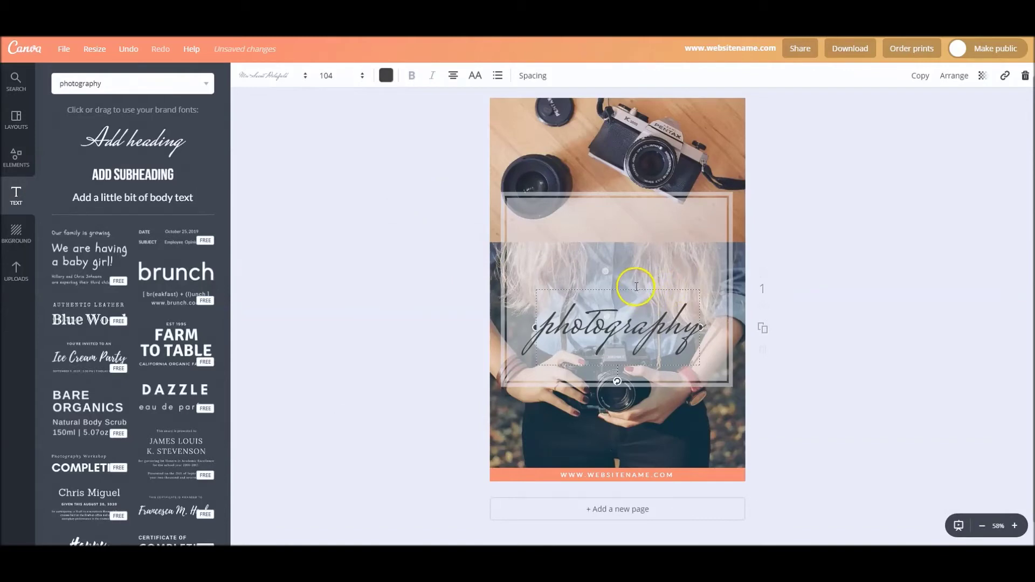
drag(632, 262, 631, 267)
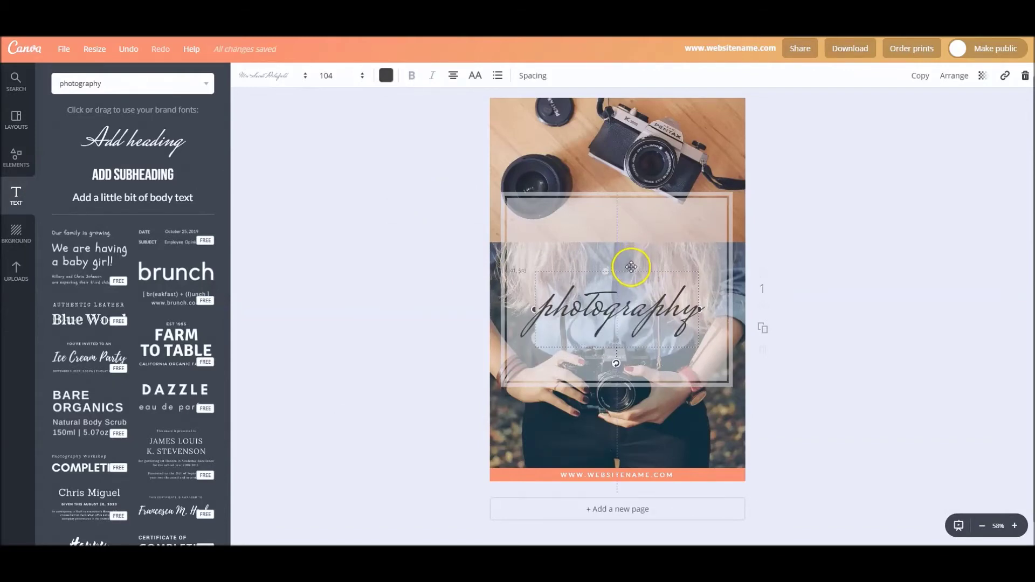
click(360, 78)
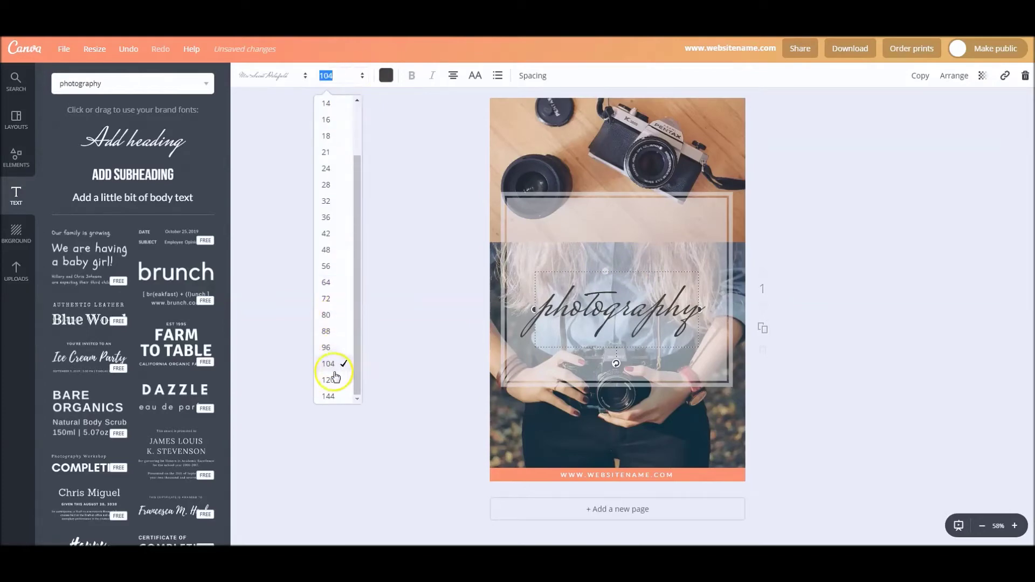
click(336, 381)
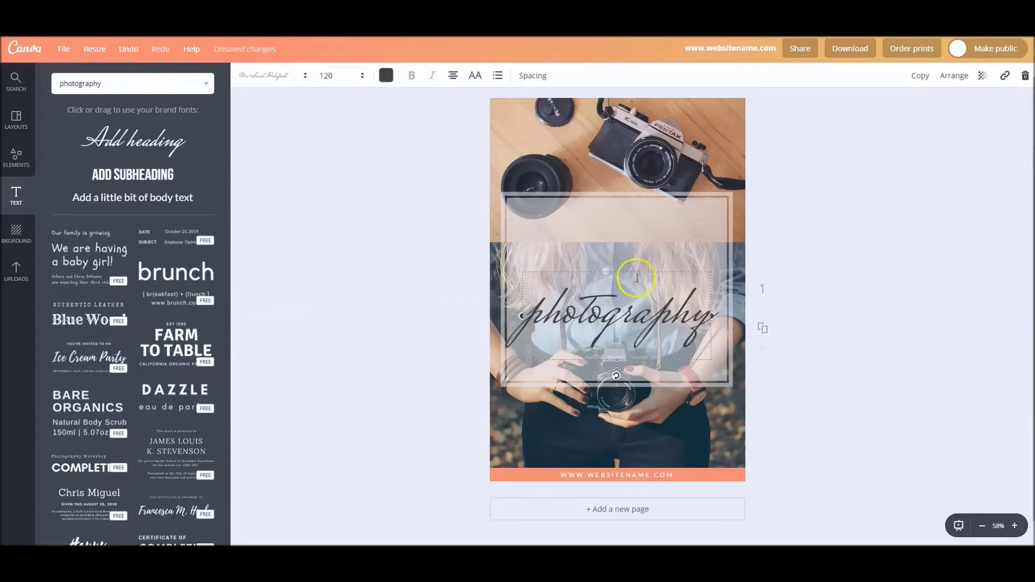
click(836, 253)
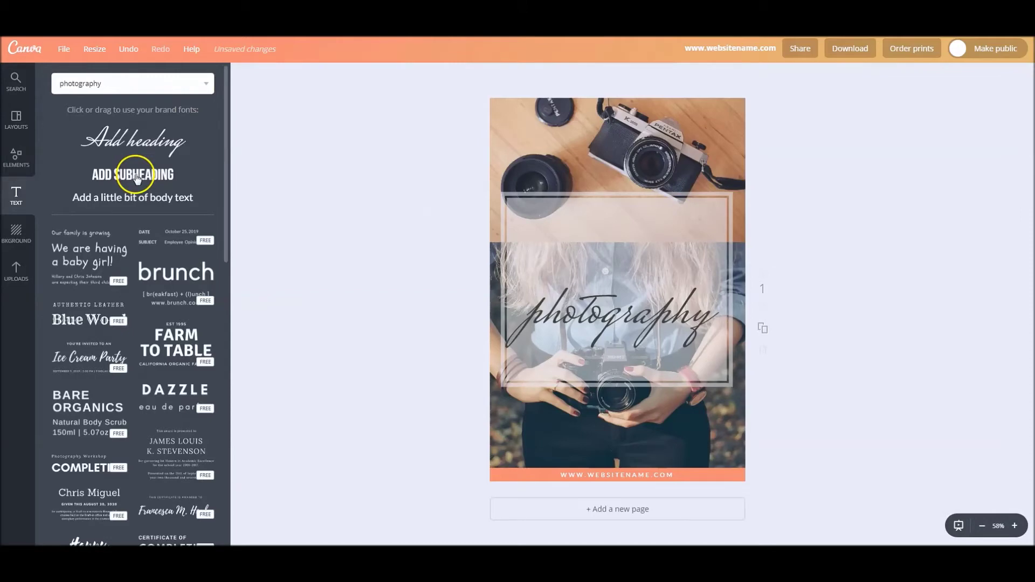
- Add a '10 awesome tips to' subheading: size 42, letter spacing 180, dark grey, near frame top
drag(132, 174, 621, 241)
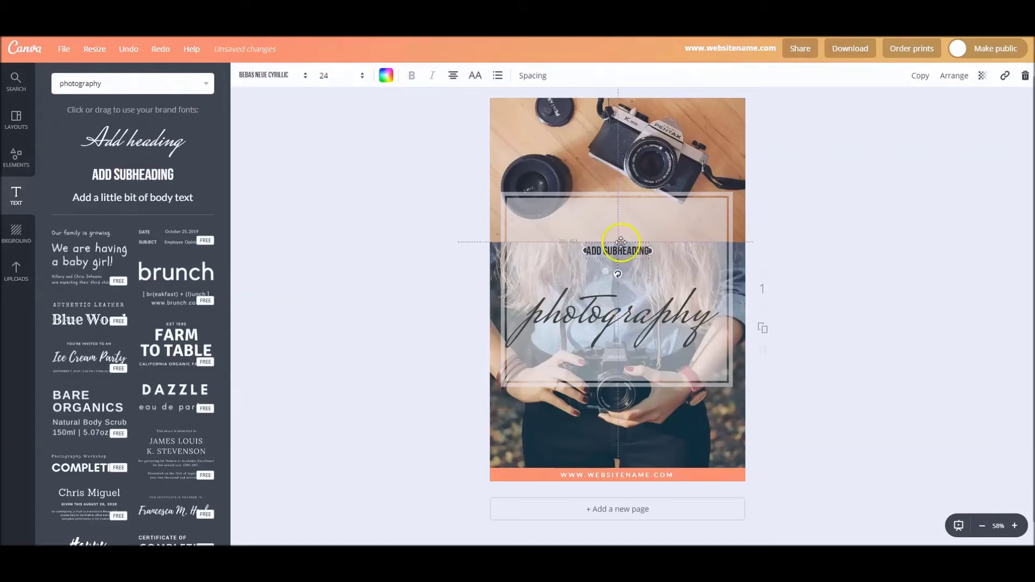
double_click(621, 250)
text(10 AWESOME TIPS TO)
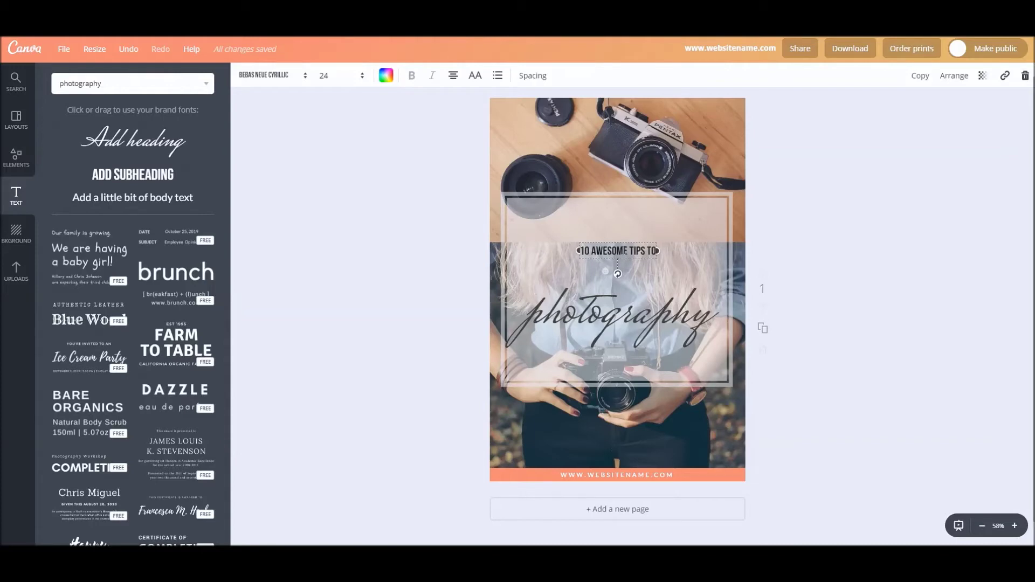
click(324, 76)
click(333, 303)
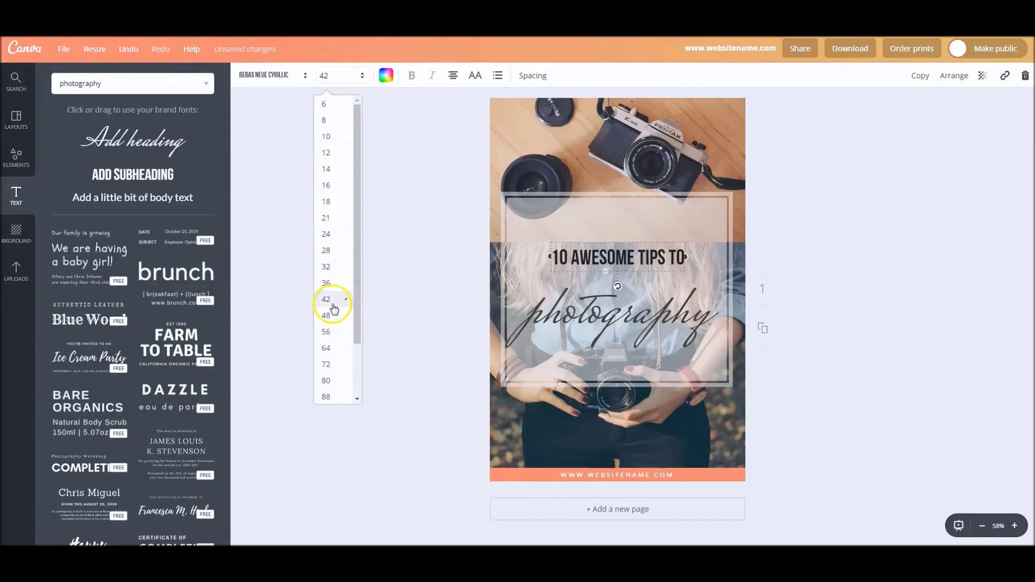
click(533, 77)
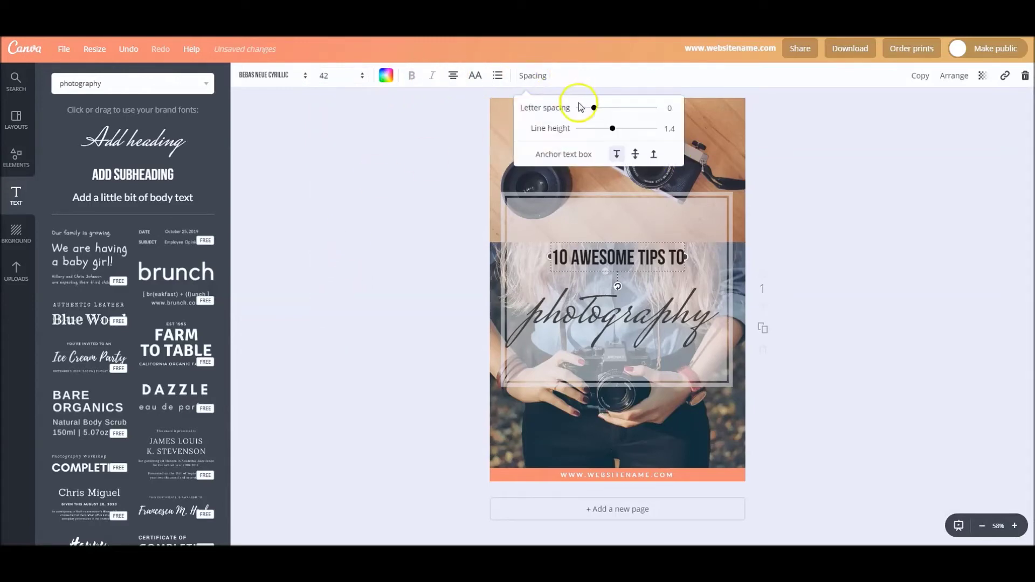
drag(604, 110, 608, 110)
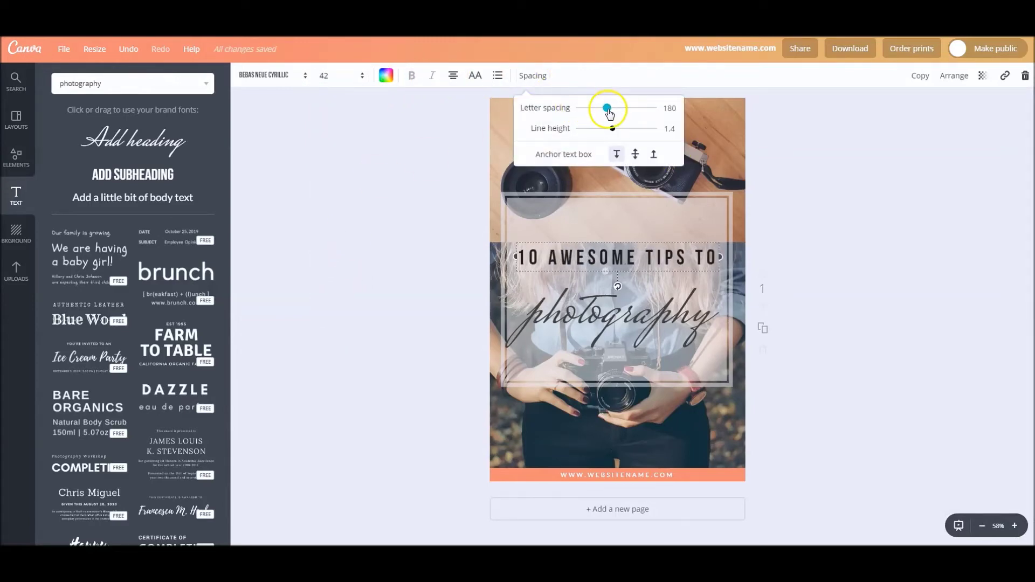
drag(633, 235, 634, 208)
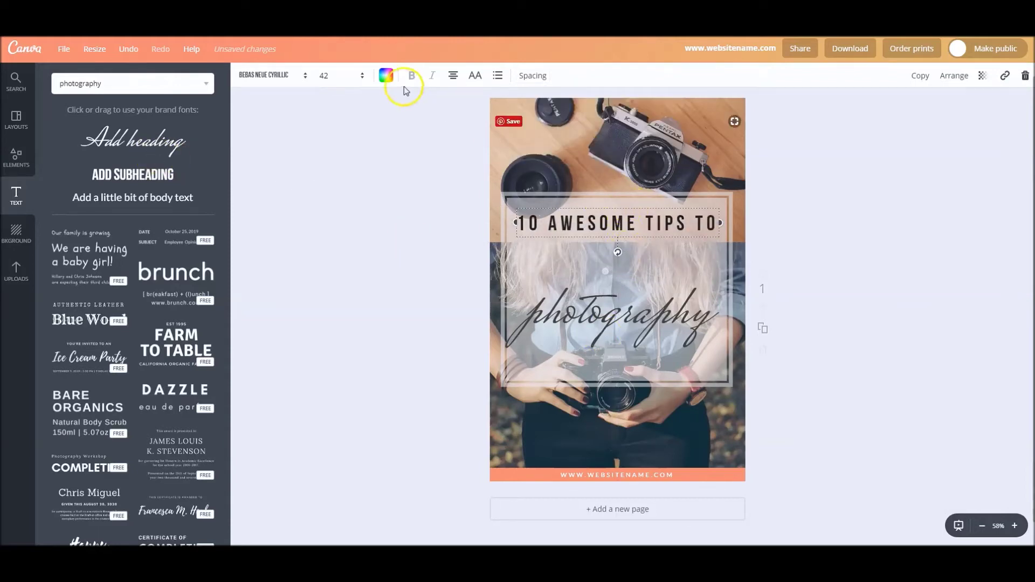
click(387, 74)
click(461, 192)
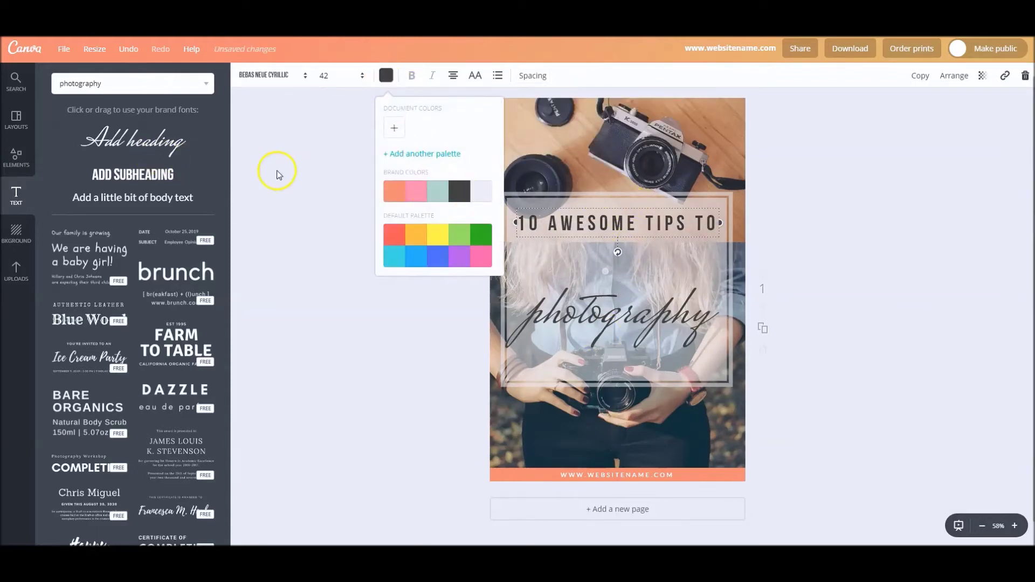
- Duplicate the 'photography' text, move the copy under the title, and change it to 'boost'
click(641, 313)
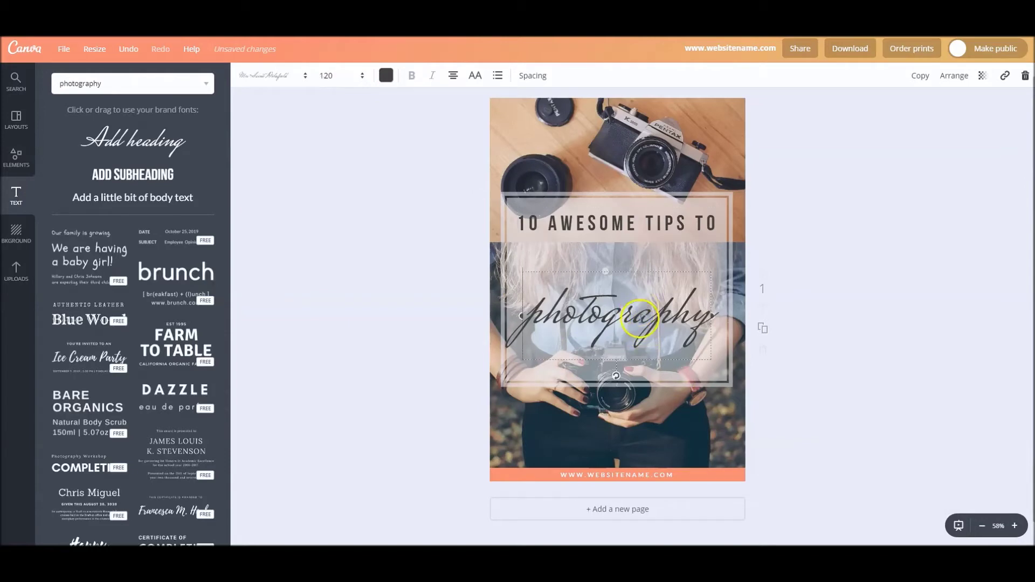
click(921, 76)
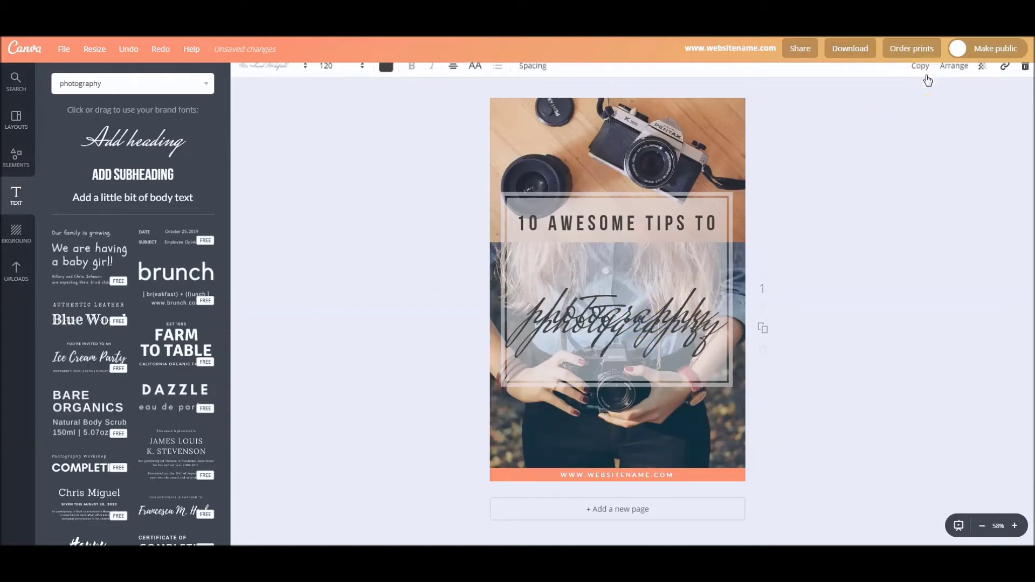
click(683, 309)
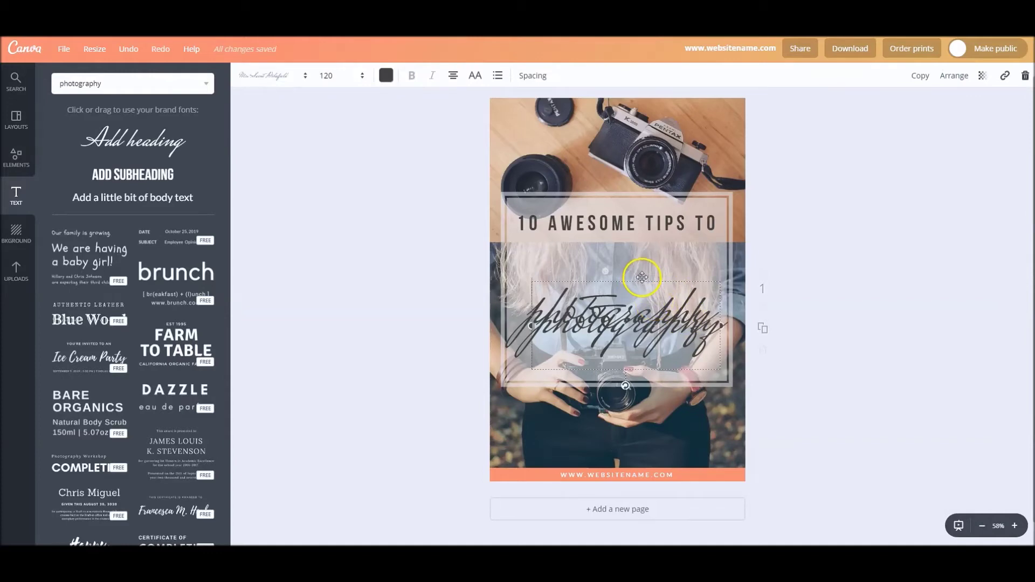
drag(642, 278, 634, 214)
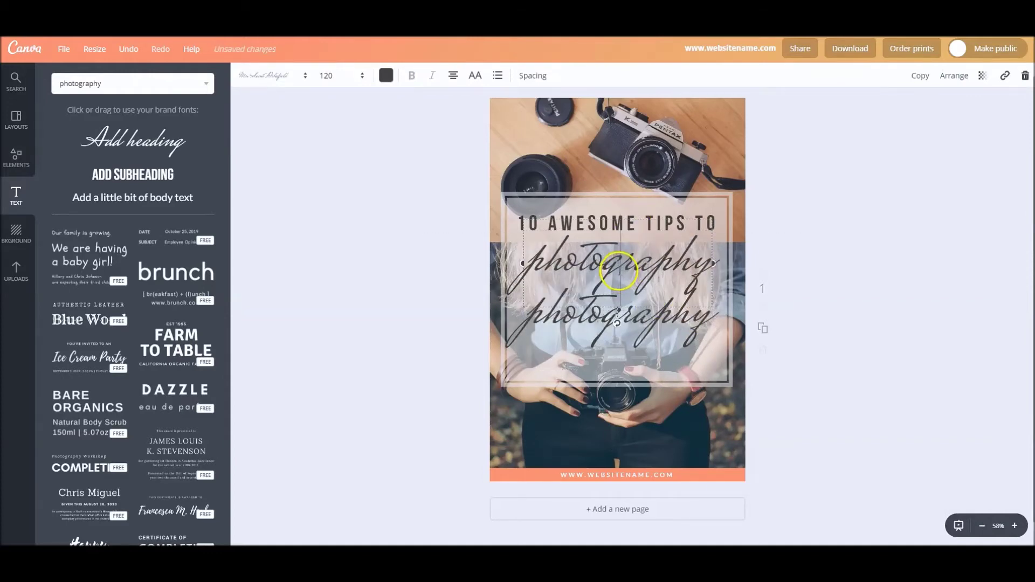
double_click(619, 271)
text(boost)
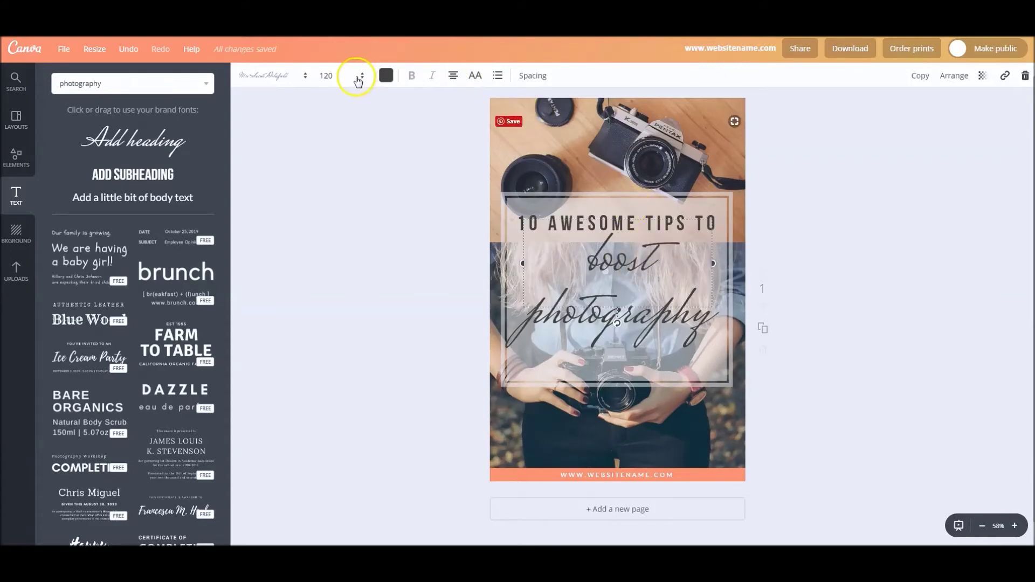
- Re-centre the copy as 'boost your' and move 'photography' lower in the frame
click(846, 266)
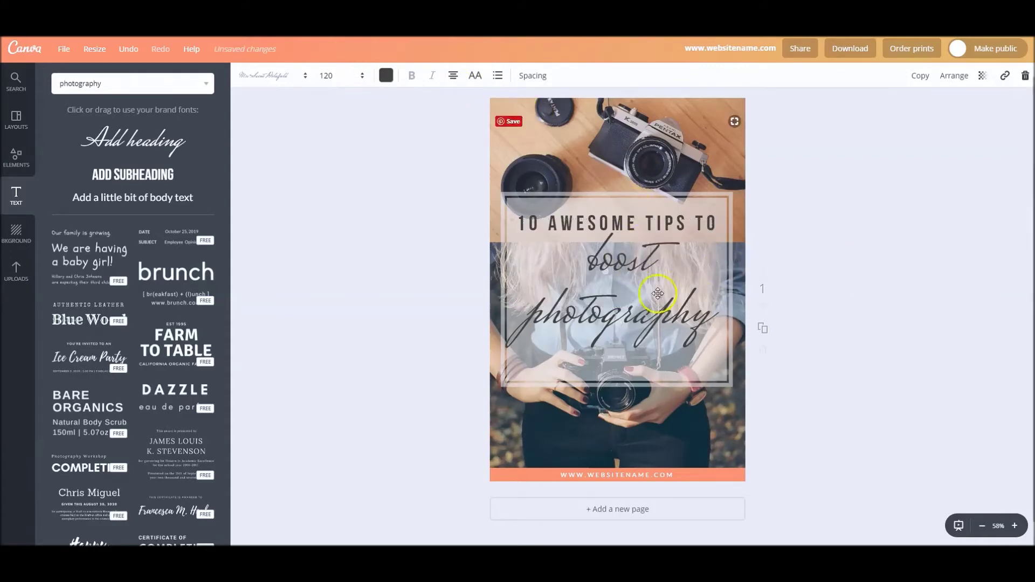
click(649, 249)
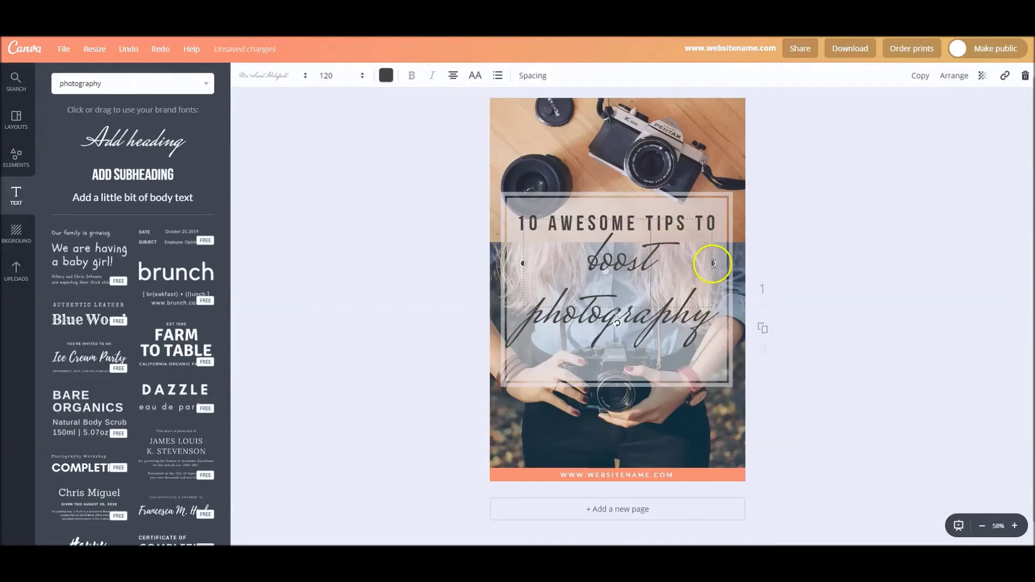
drag(713, 263, 604, 268)
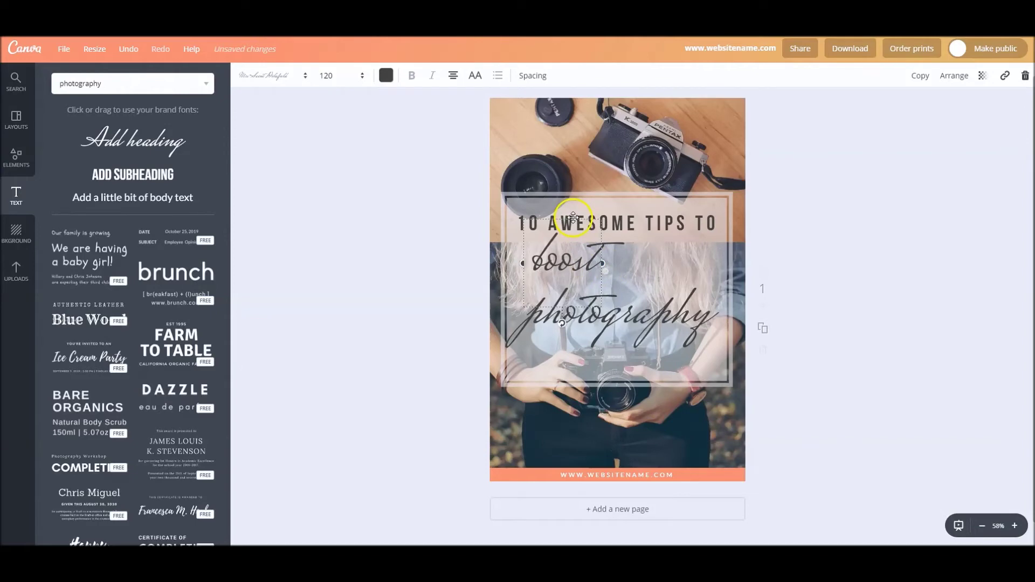
drag(572, 221, 572, 217)
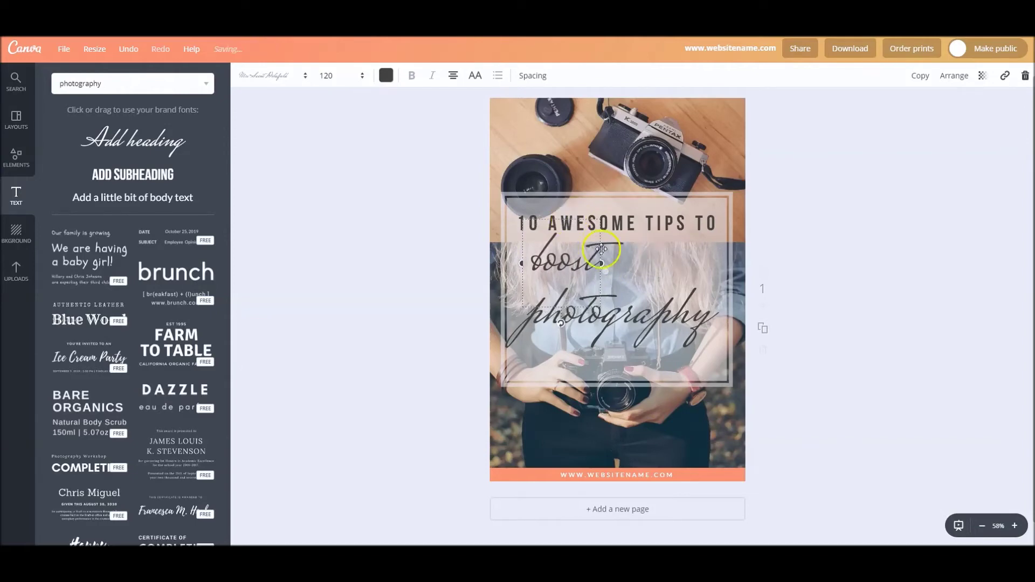
drag(603, 263, 718, 262)
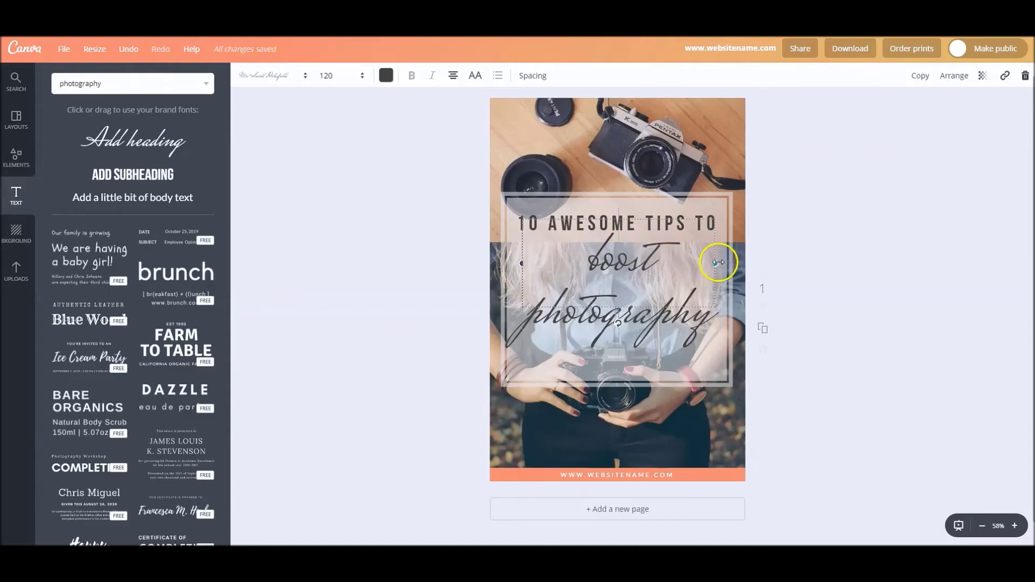
double_click(657, 259)
key(End)
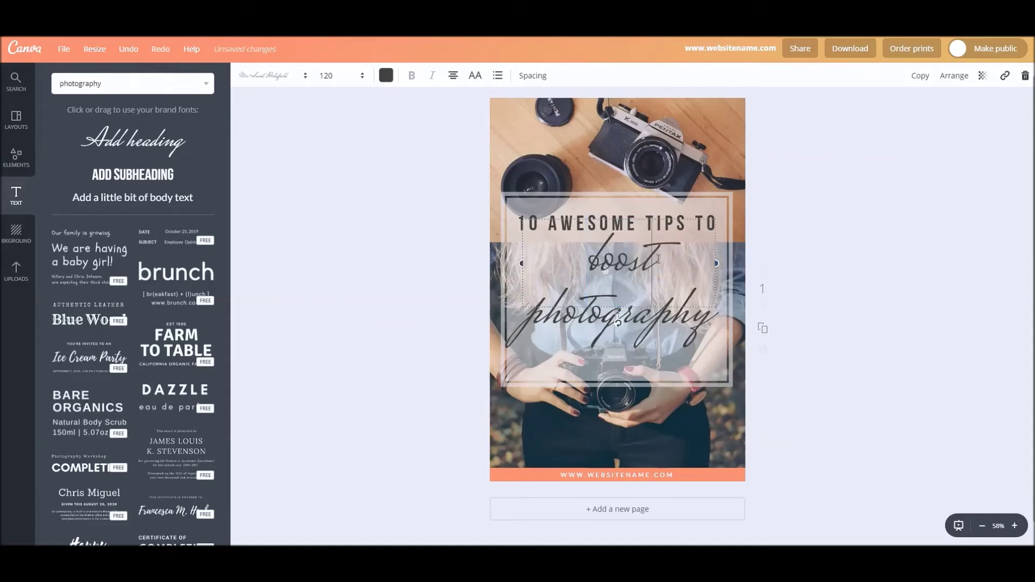
text(your)
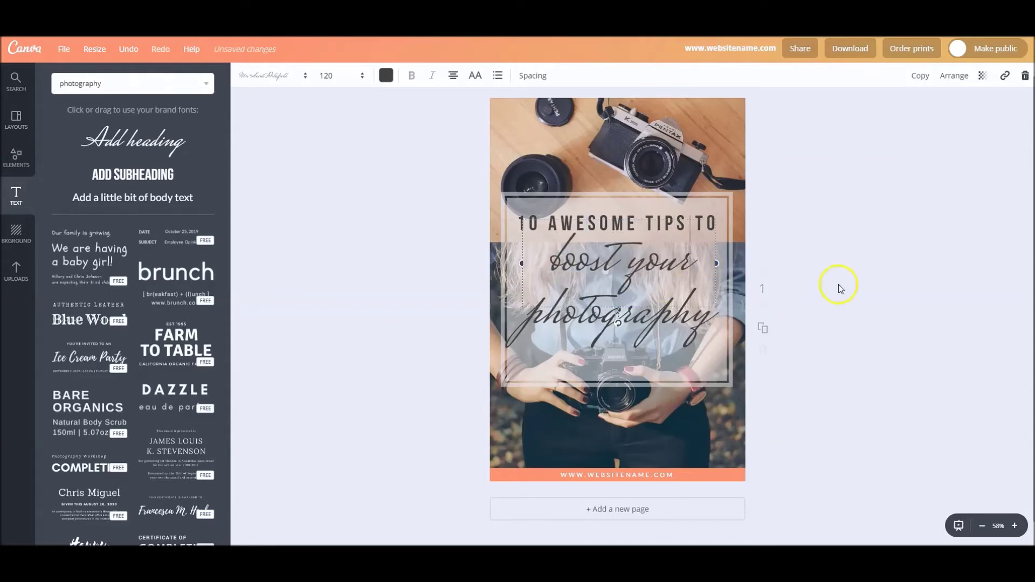
click(647, 318)
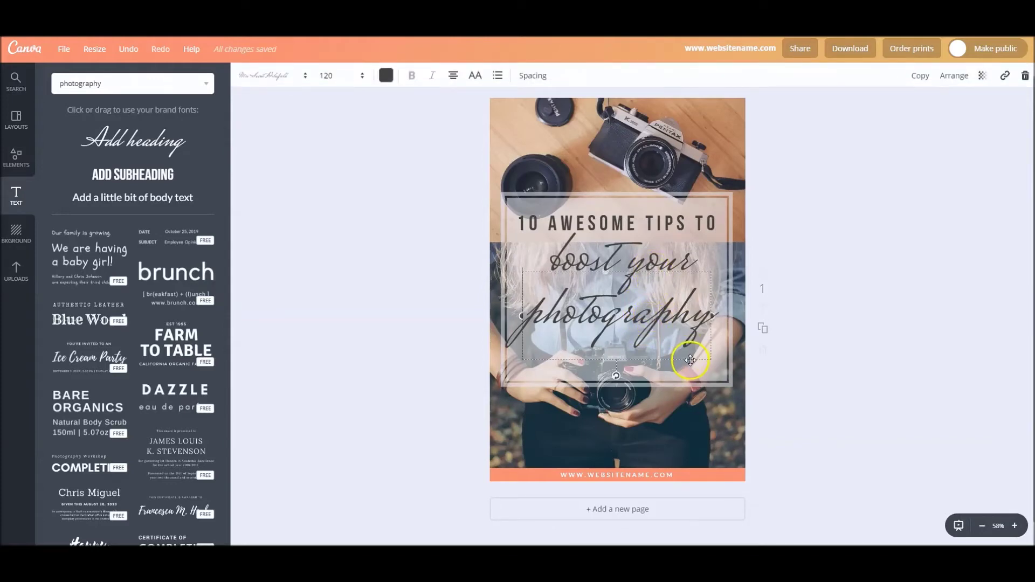
drag(691, 367, 689, 391)
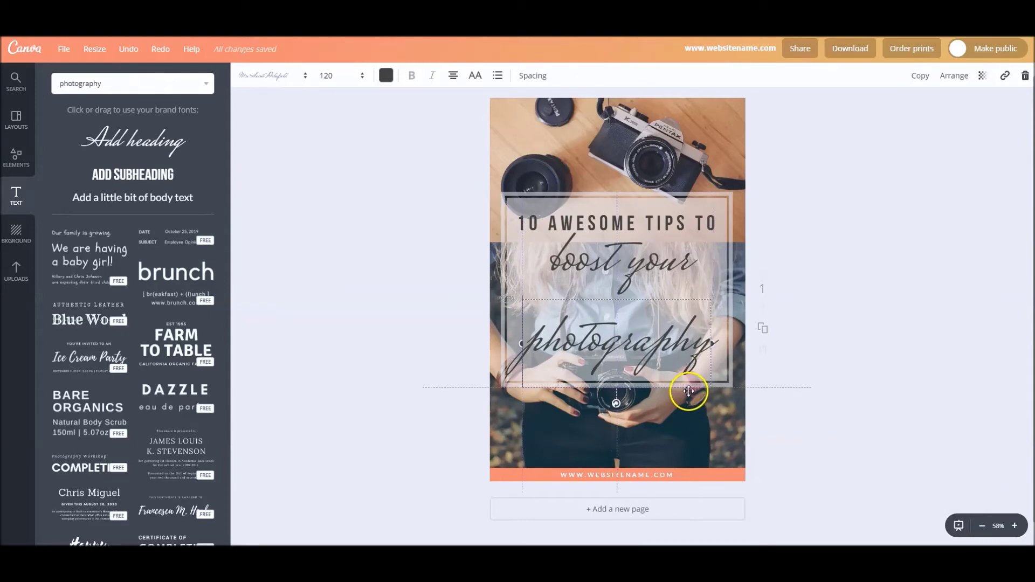
- Send the 'boost your' text one layer back
click(687, 222)
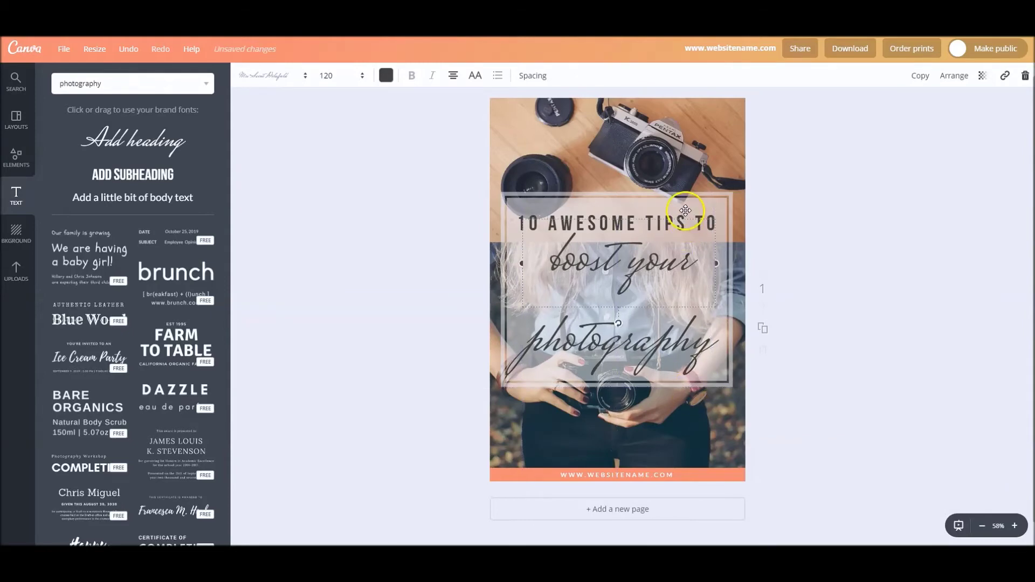
click(945, 76)
click(918, 125)
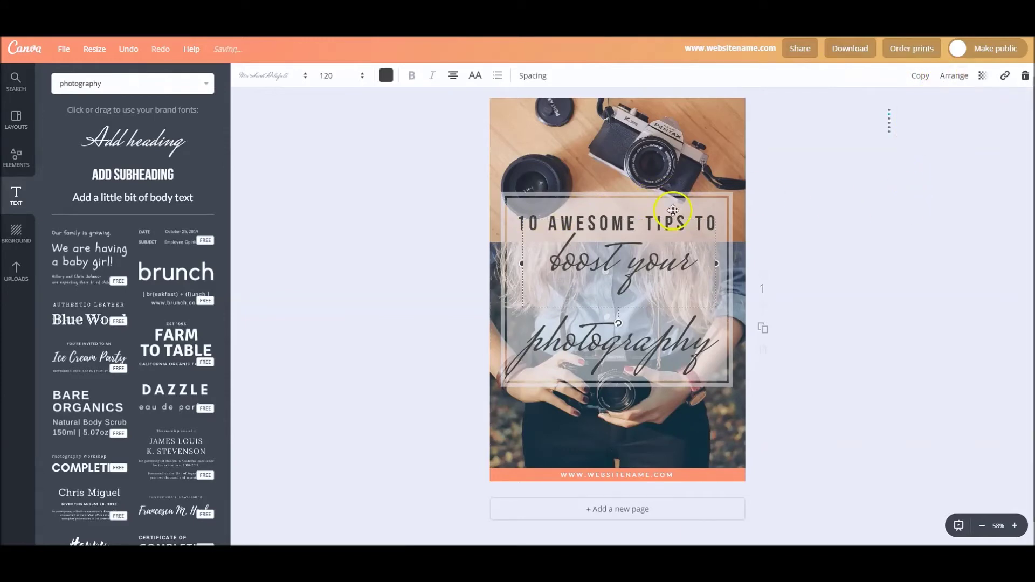
click(752, 221)
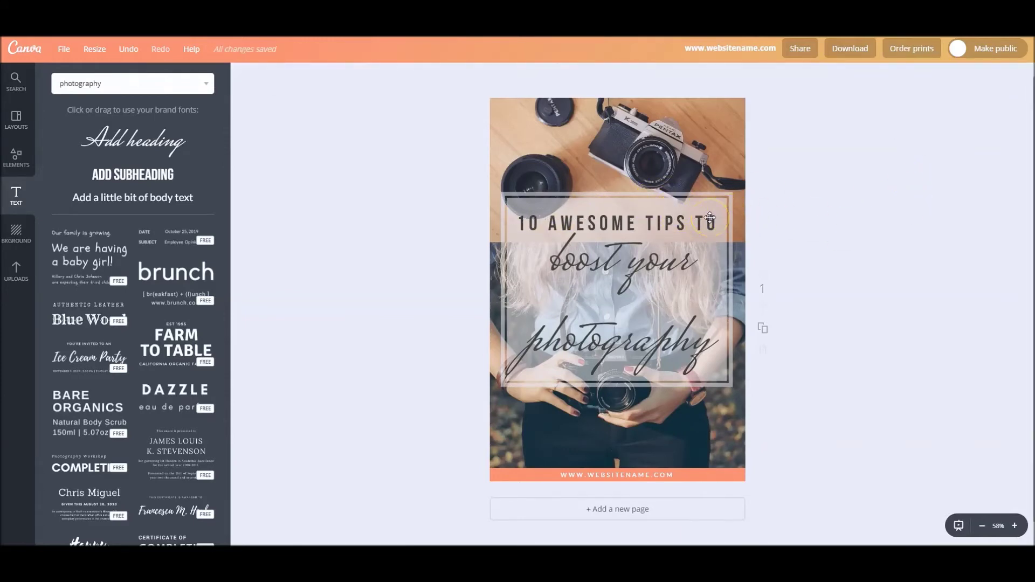
- Duplicate the title, retype the copy as 'BLOG OR PRODUCT', and place it below 'boost your'
click(710, 218)
click(921, 75)
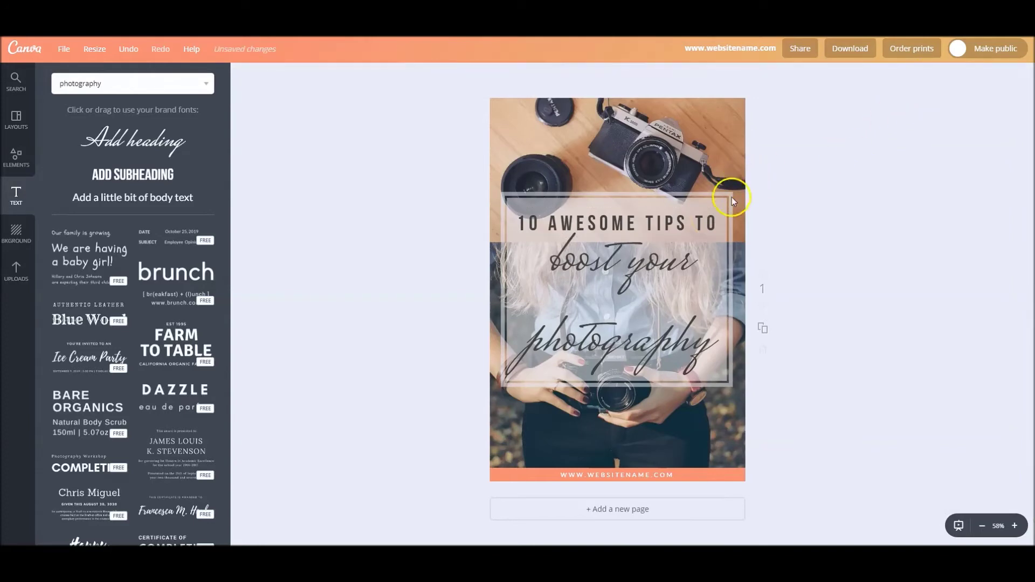
drag(713, 216, 706, 282)
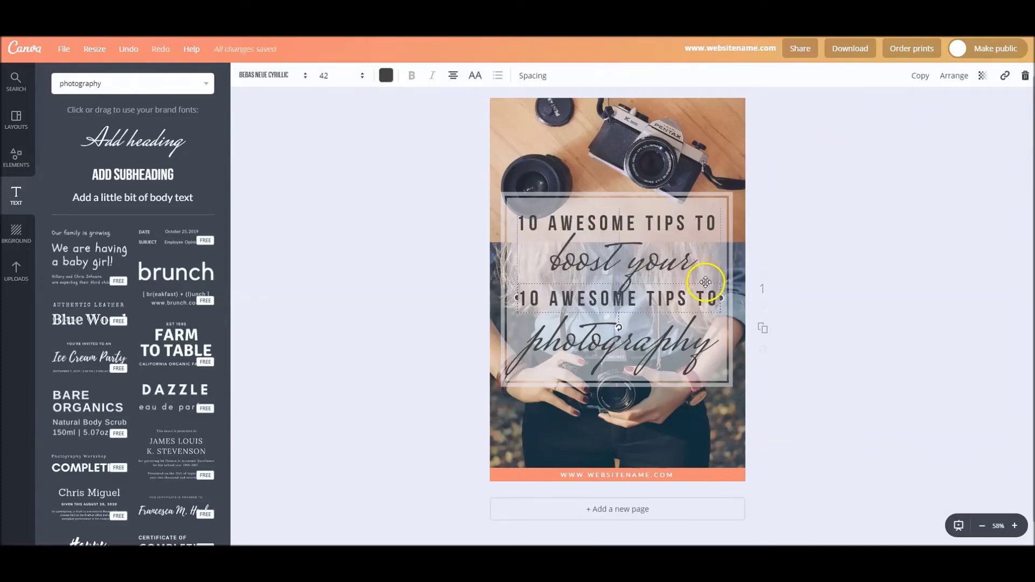
click(677, 296)
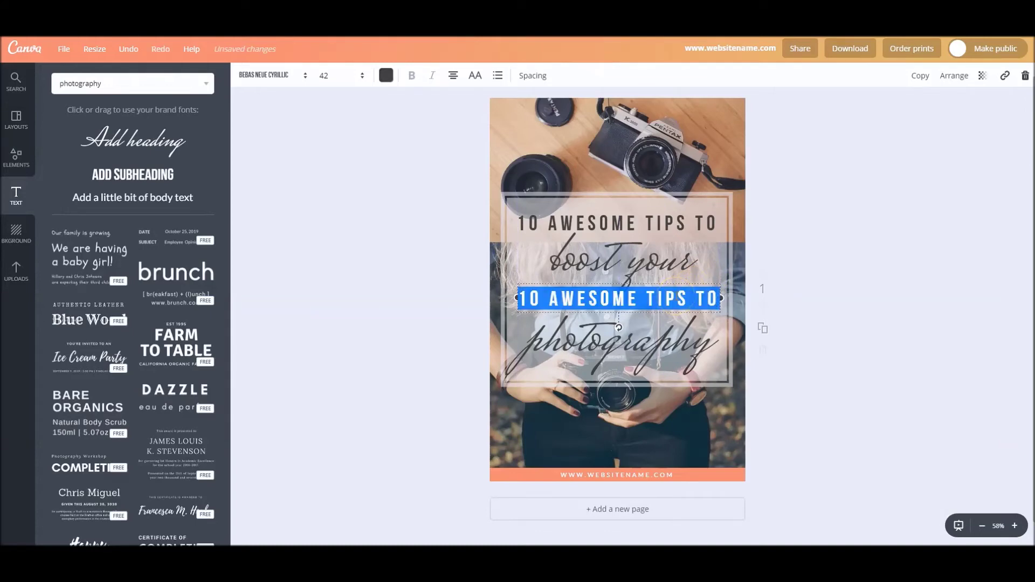
text(BLOG OR PRODCUT)
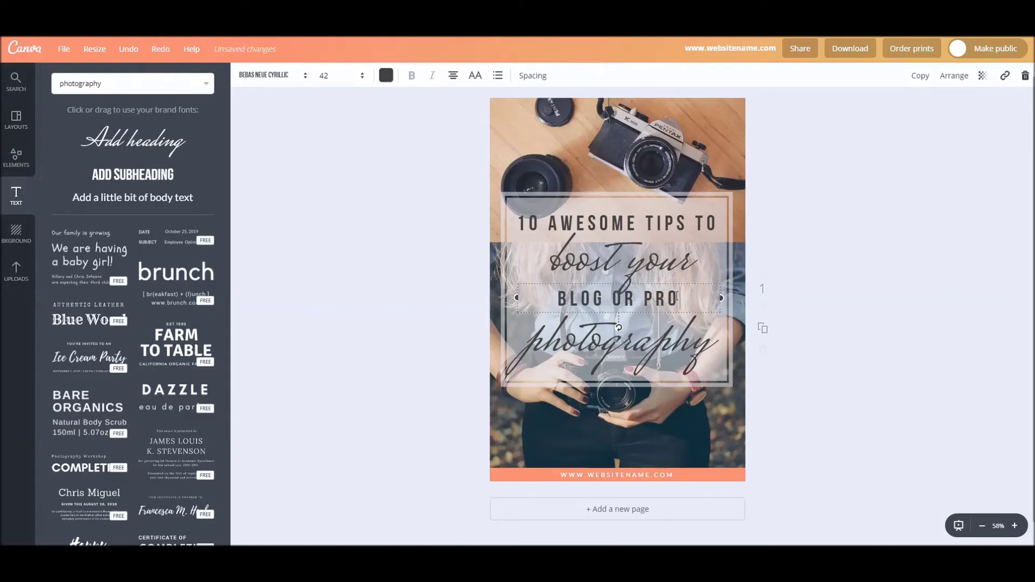
key(BackSpace)
key(BackSpace)
key(BackSpace)
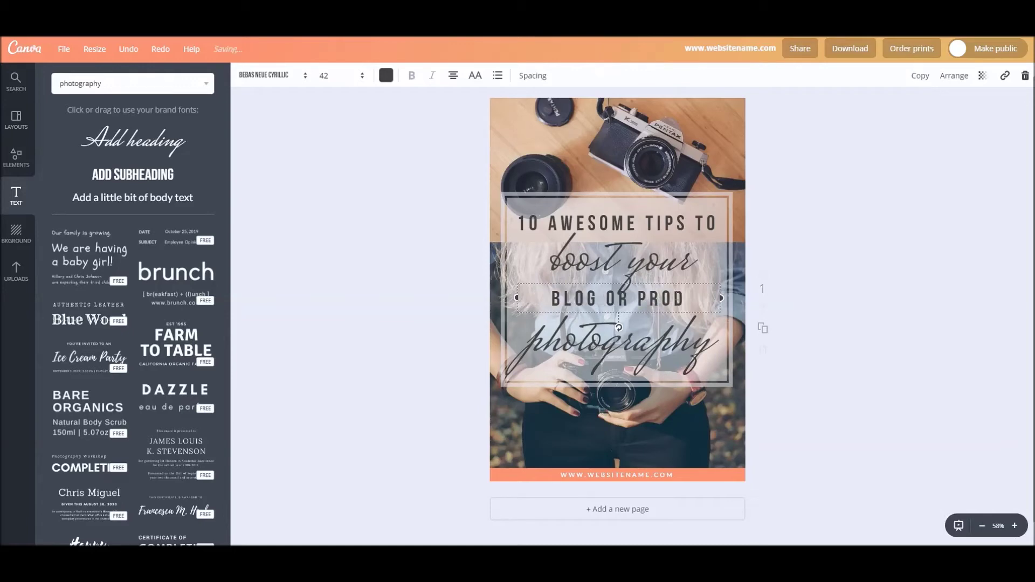
text(UCT)
click(844, 274)
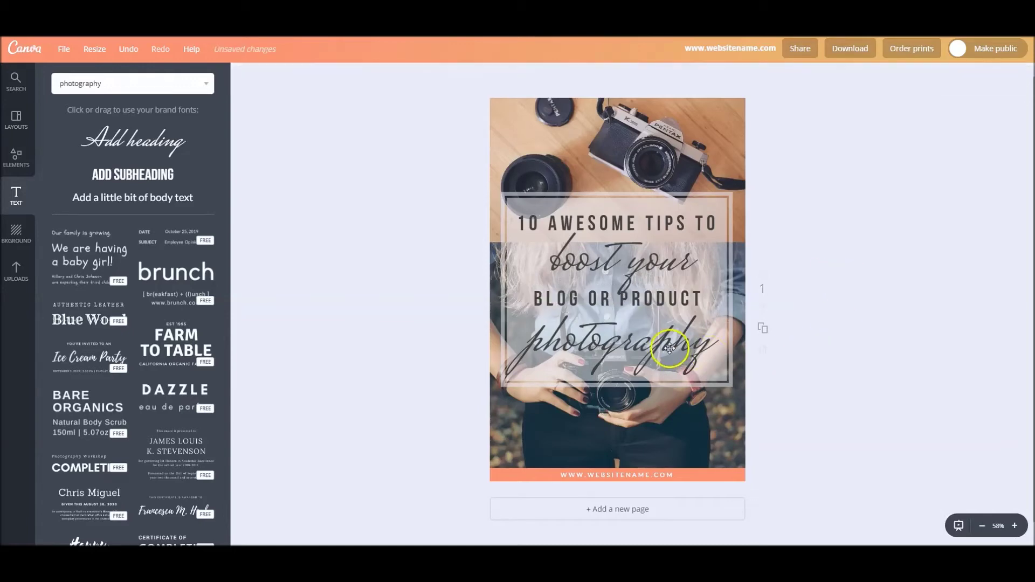
click(666, 293)
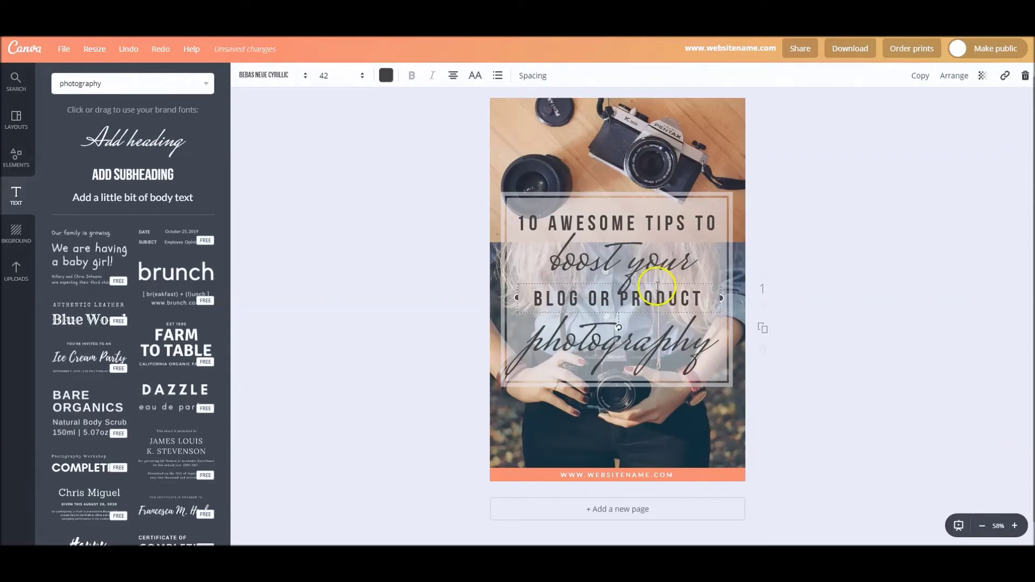
drag(655, 282, 655, 290)
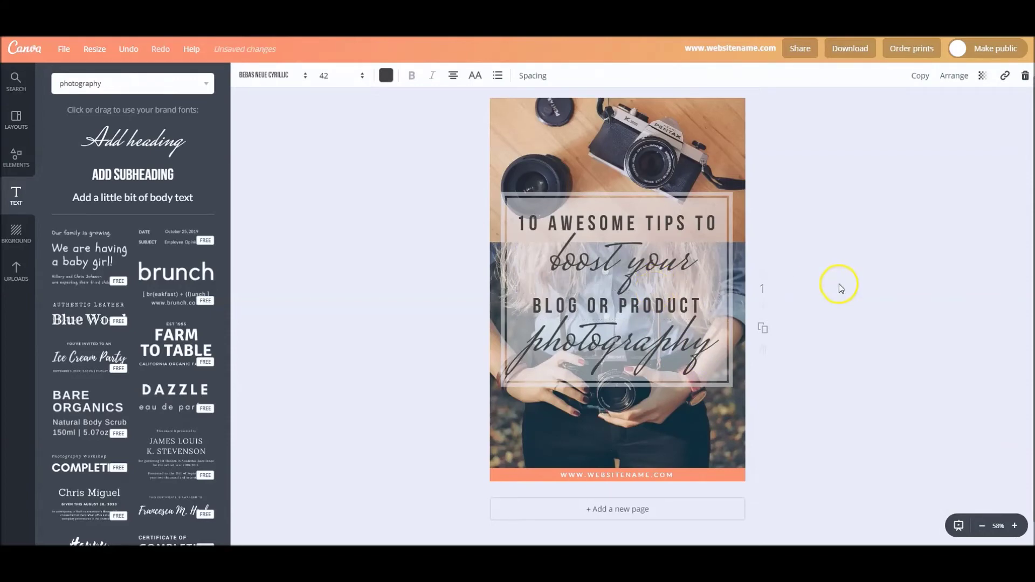
click(840, 286)
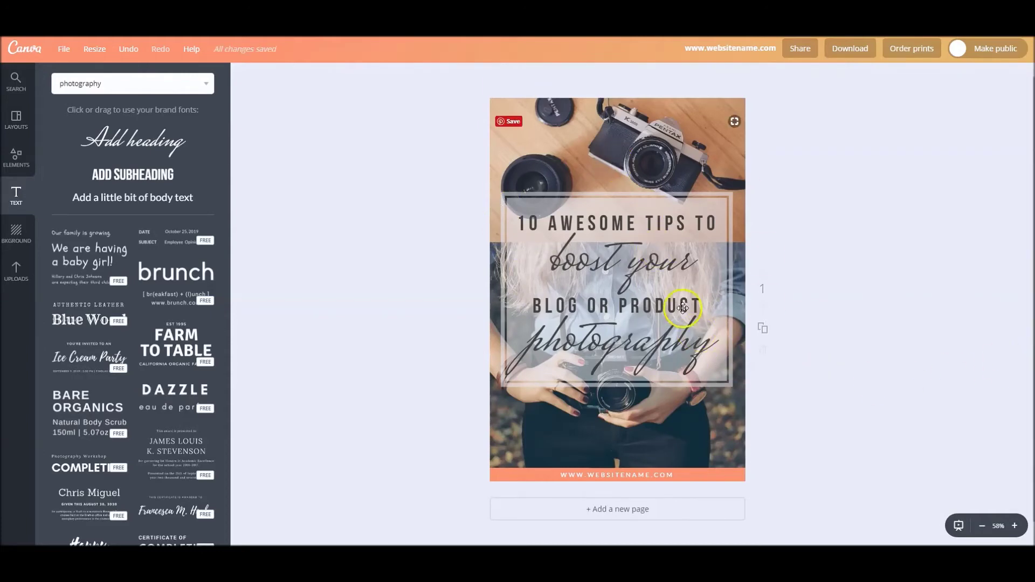
- Try the Edge filter, then the Cali filter, on the top camera photo
click(572, 150)
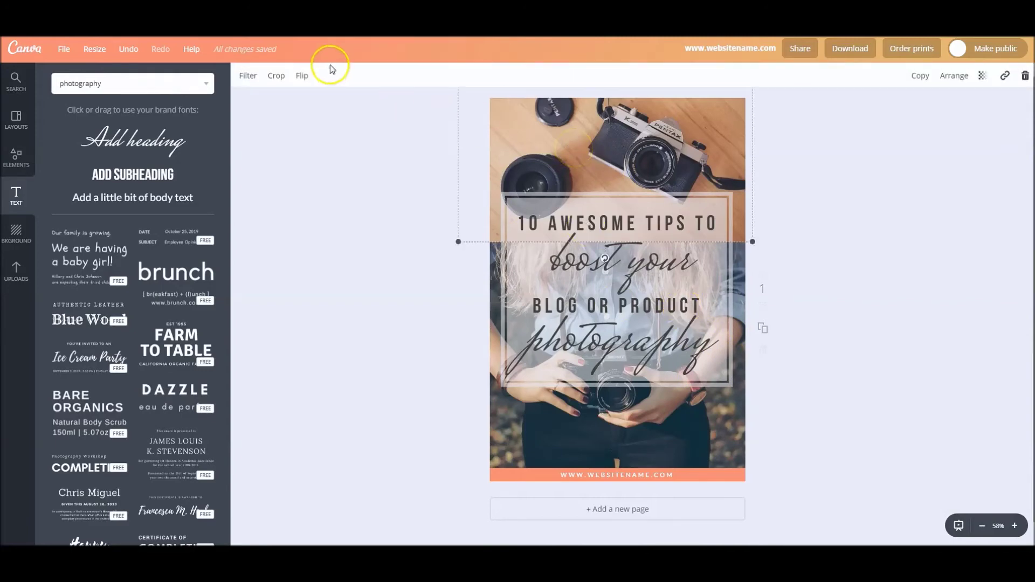
click(249, 76)
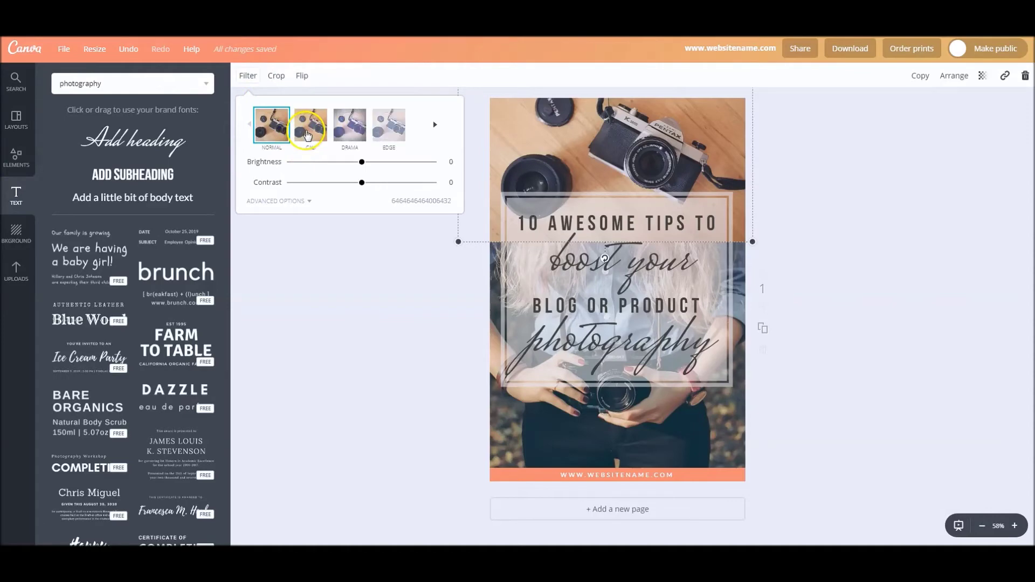
click(385, 128)
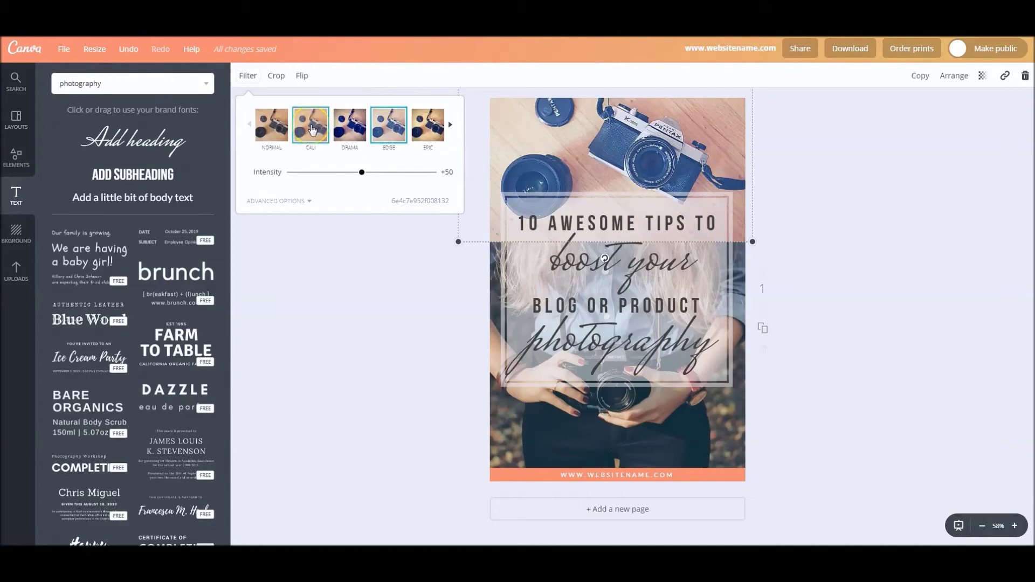
click(312, 128)
- Open the lower photo's filter choices, then undo the two most recent photo edits
click(506, 436)
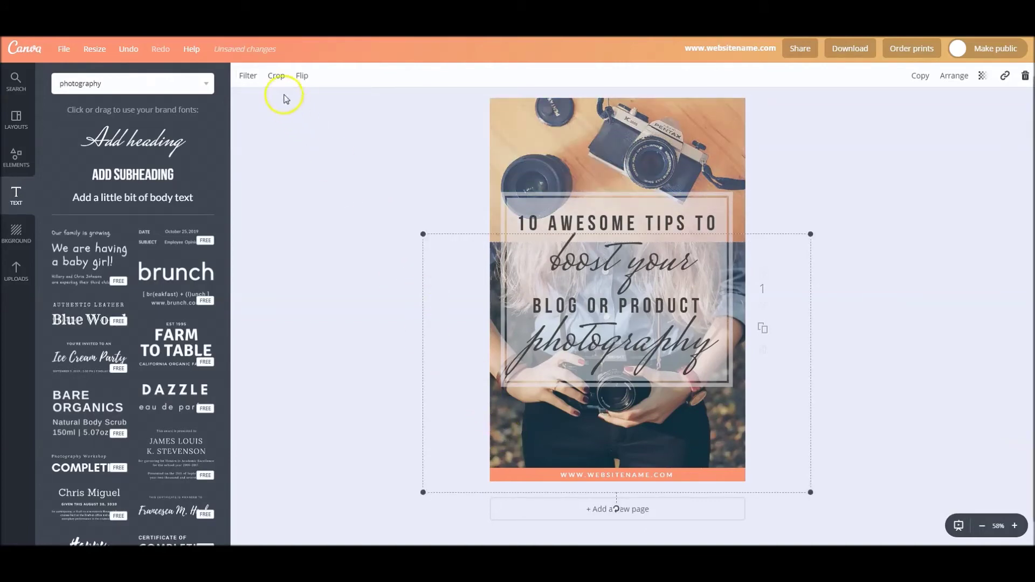
click(247, 76)
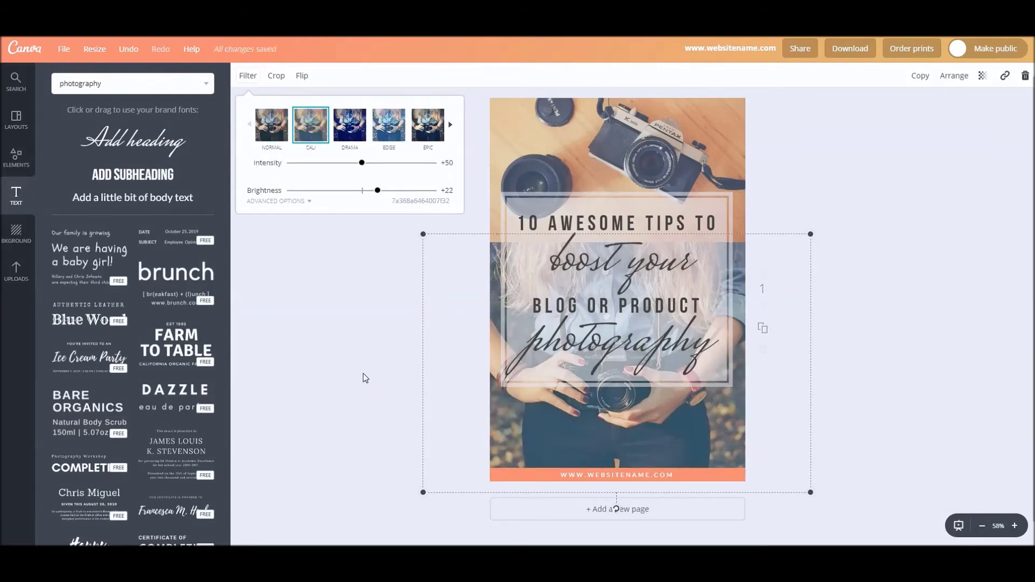
click(365, 378)
click(374, 365)
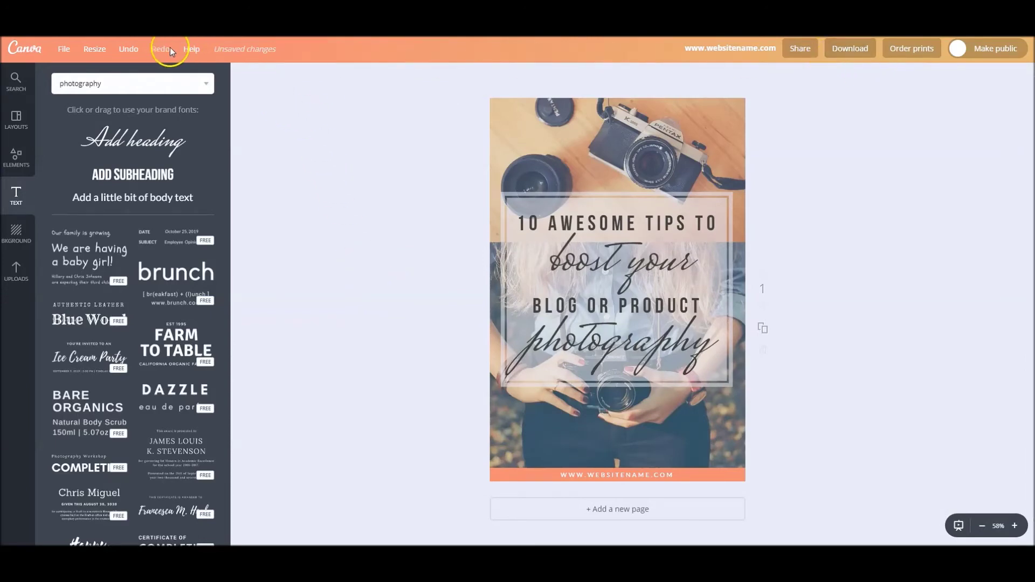
click(130, 49)
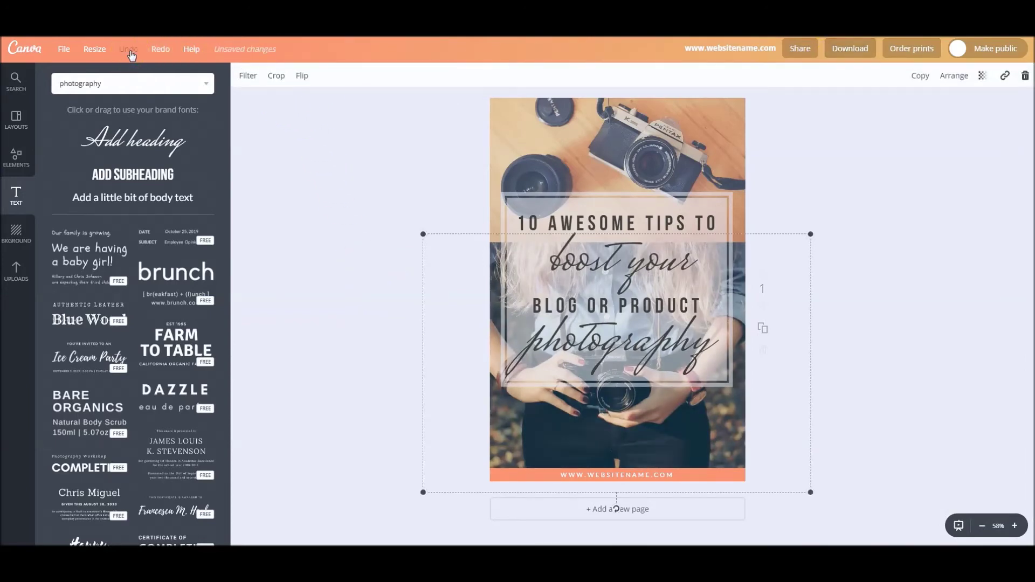
click(129, 51)
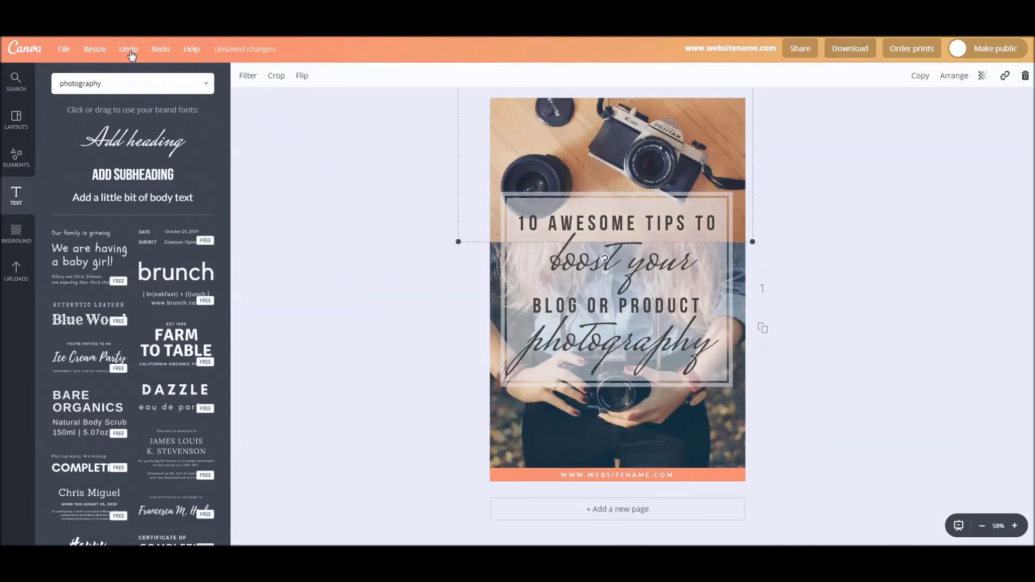
- Add a square shape and stretch it over the whole page
click(16, 162)
click(76, 296)
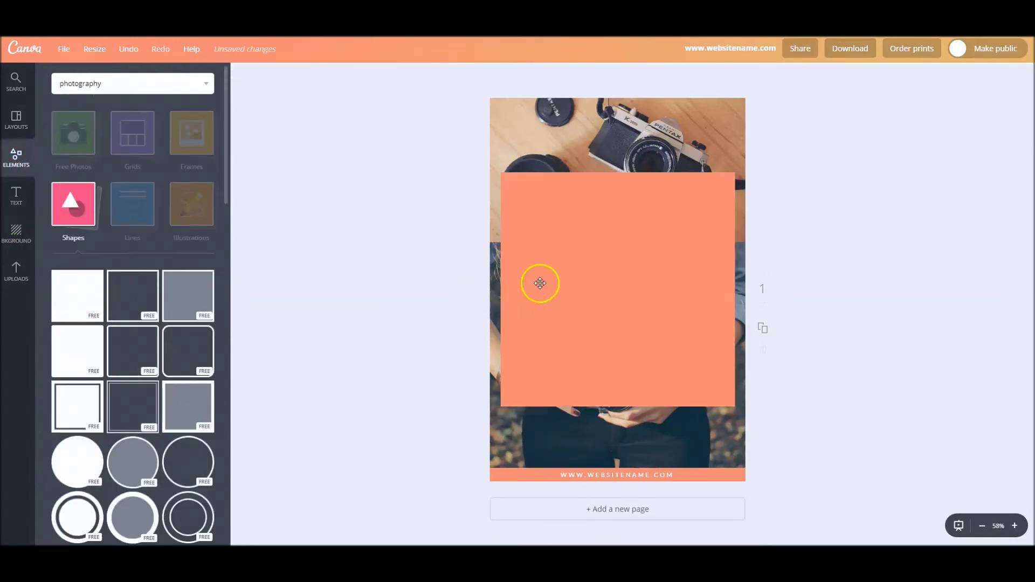
drag(565, 276, 553, 193)
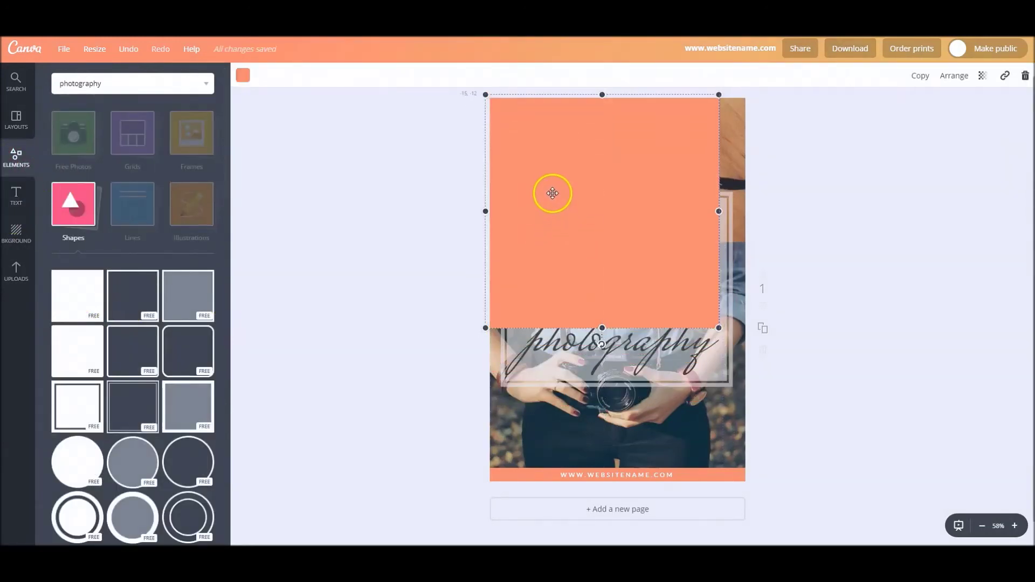
drag(719, 328, 704, 395)
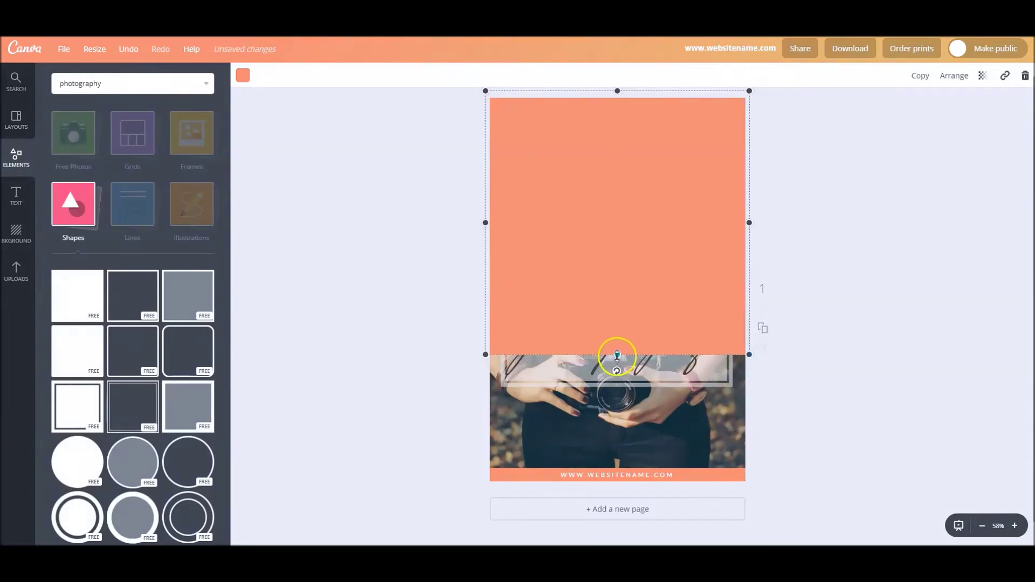
drag(618, 355, 617, 485)
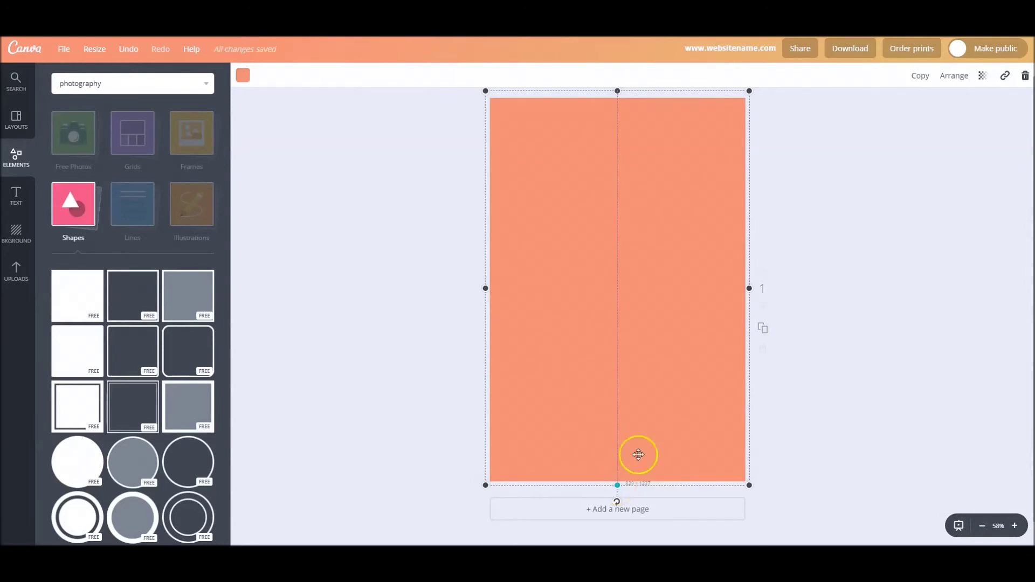
- Send the square back behind the title texts and frame, just in front of the photo
click(954, 76)
click(930, 127)
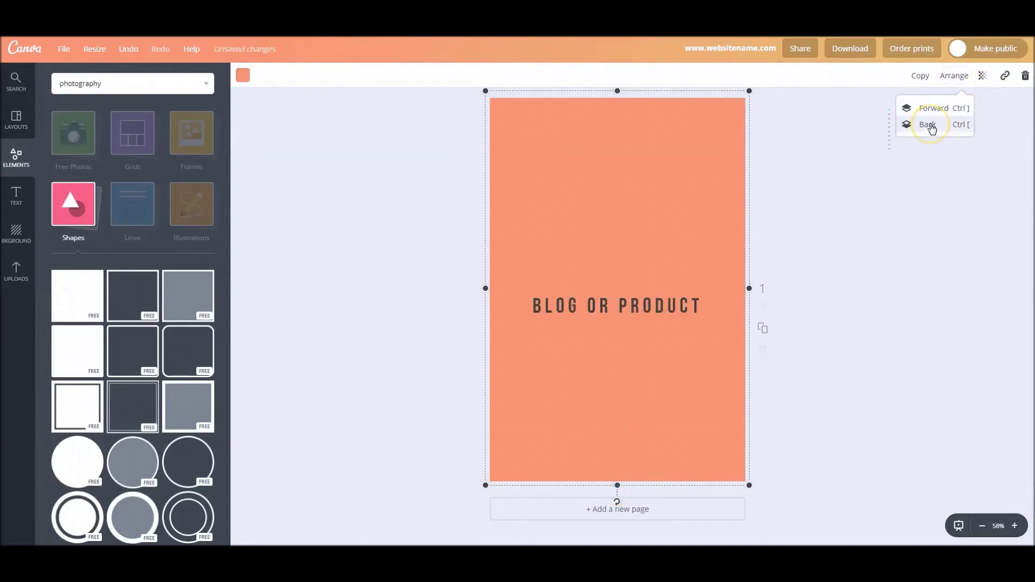
click(930, 126)
click(930, 127)
click(930, 127)
click(930, 126)
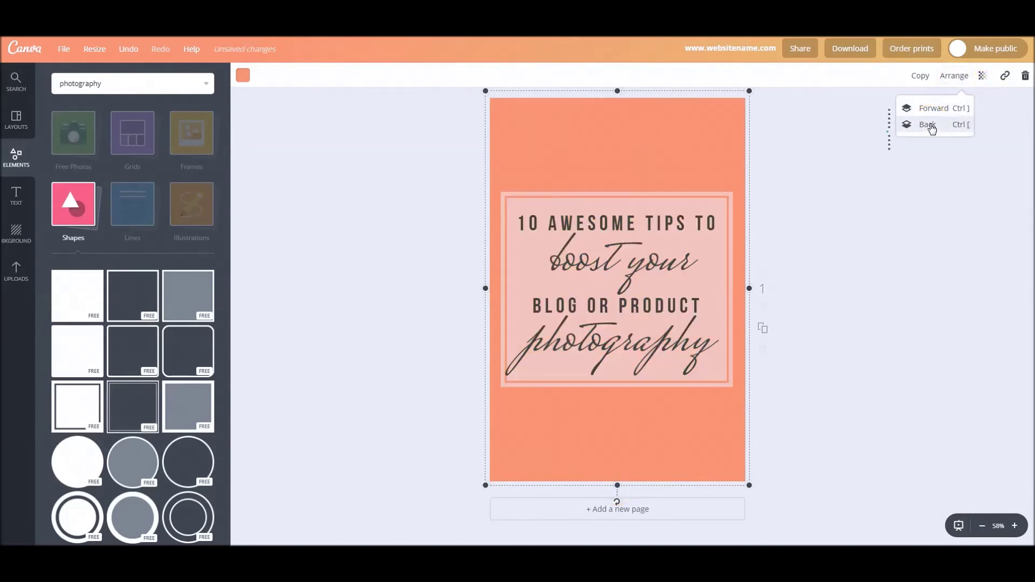
click(930, 125)
click(932, 109)
- Colour the square with the dark brand colour, lower its transparency, and move it off the orange footer
click(198, 52)
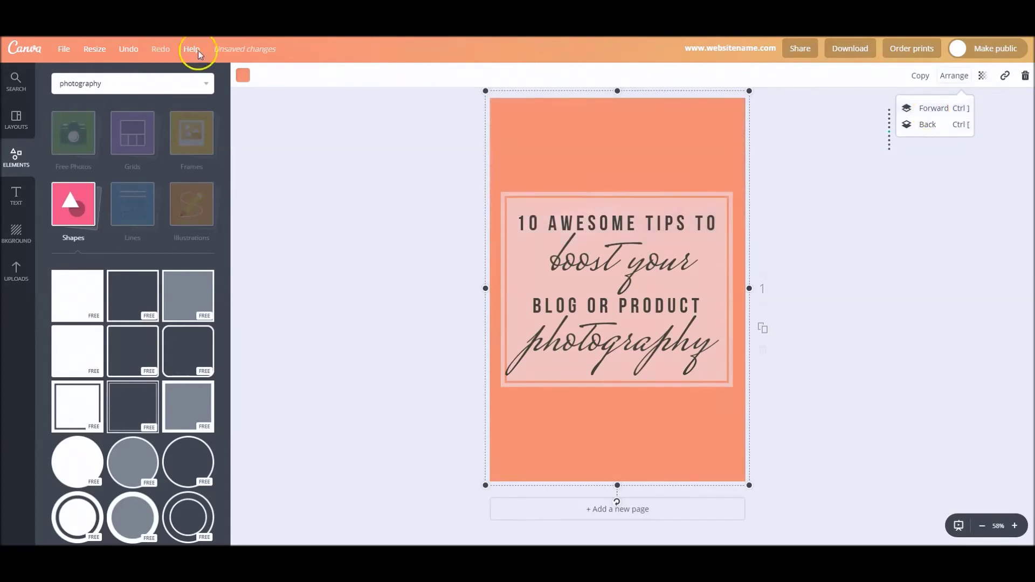
click(243, 76)
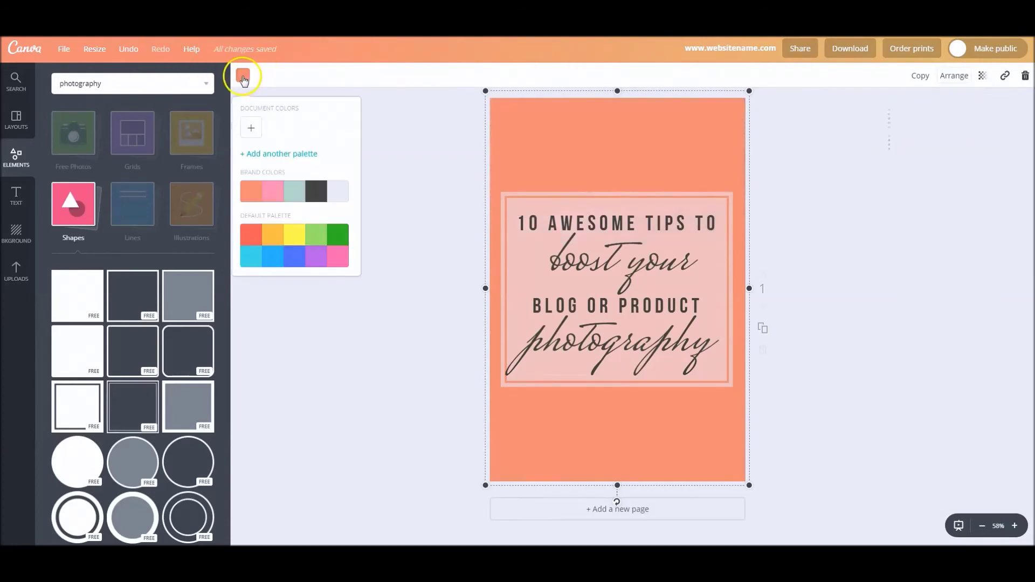
click(318, 193)
click(983, 75)
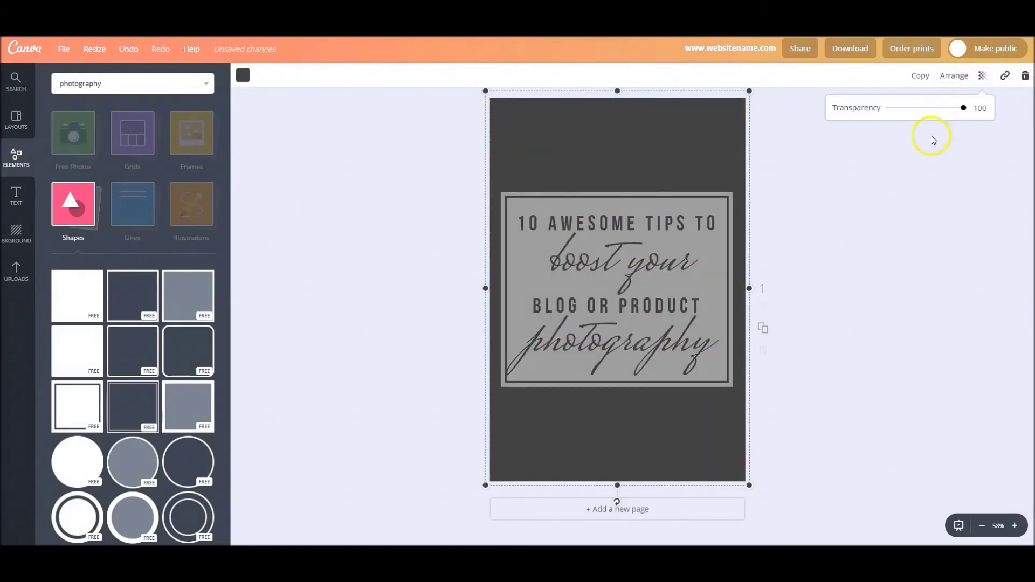
drag(963, 110, 901, 109)
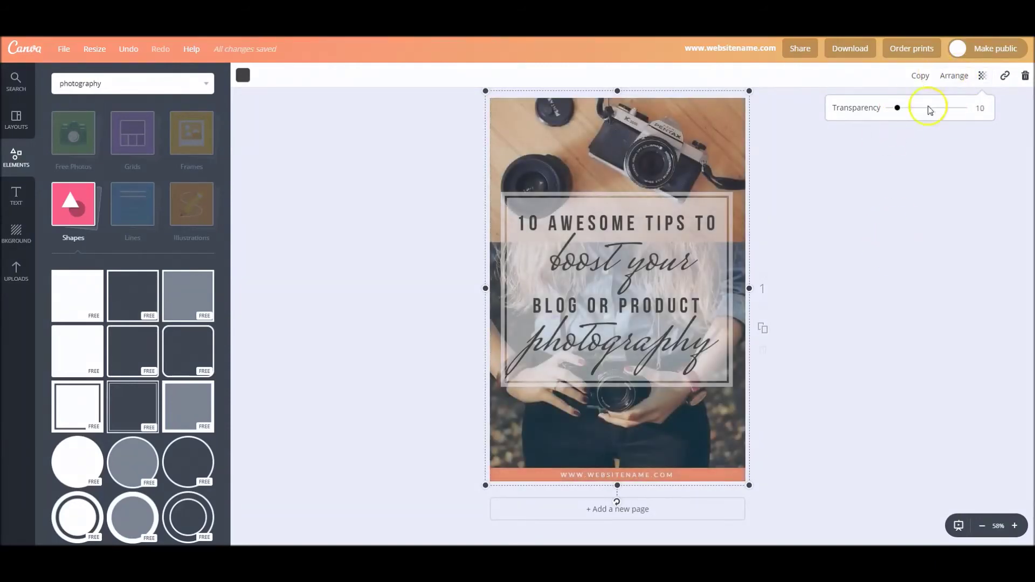
click(863, 337)
drag(709, 435, 686, 442)
click(820, 445)
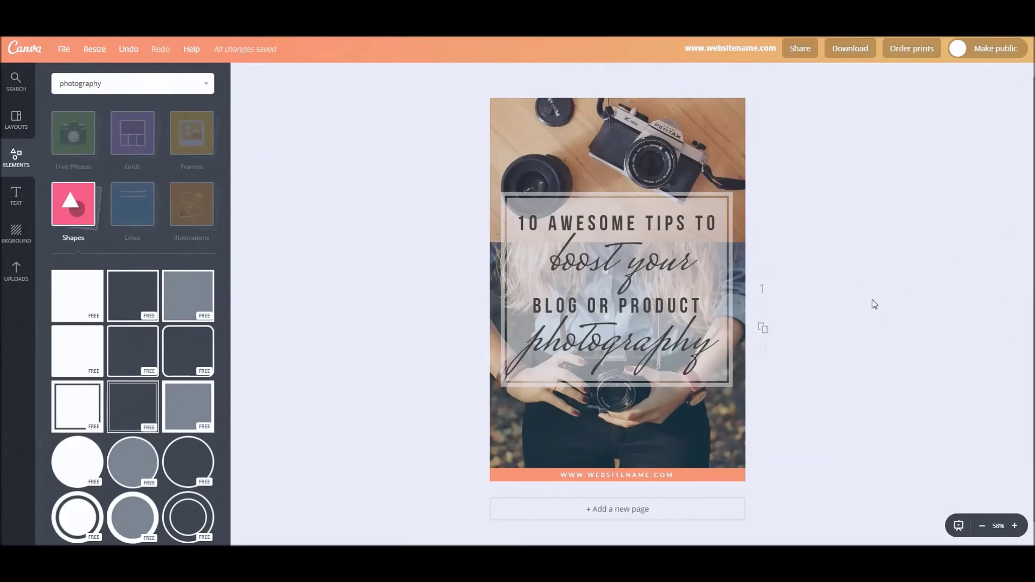
- Rename the design to 'TEMPLATE BLOG GRAPHIC'
click(707, 48)
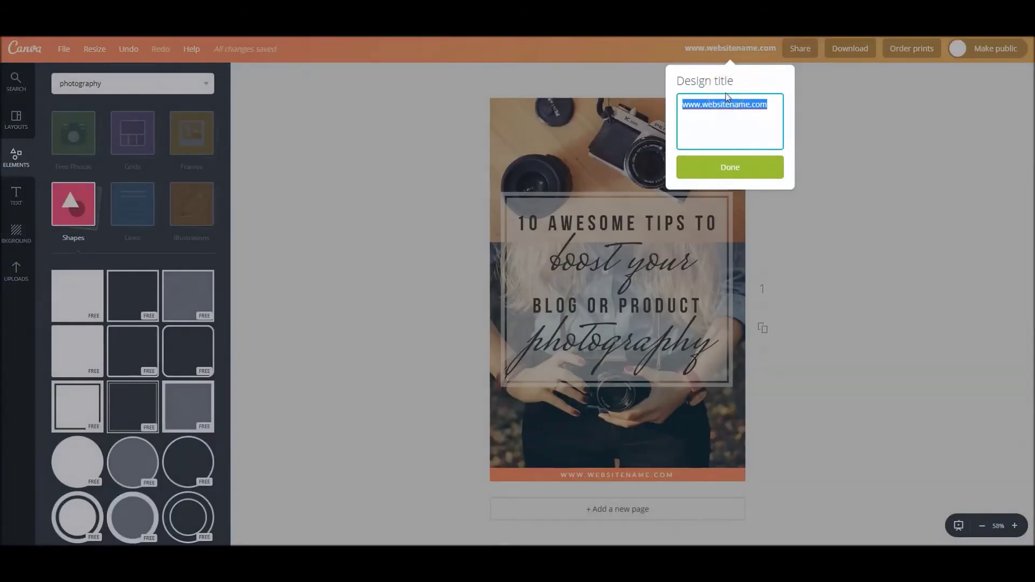
text(TEMPLATE BLOG GRAPHIC)
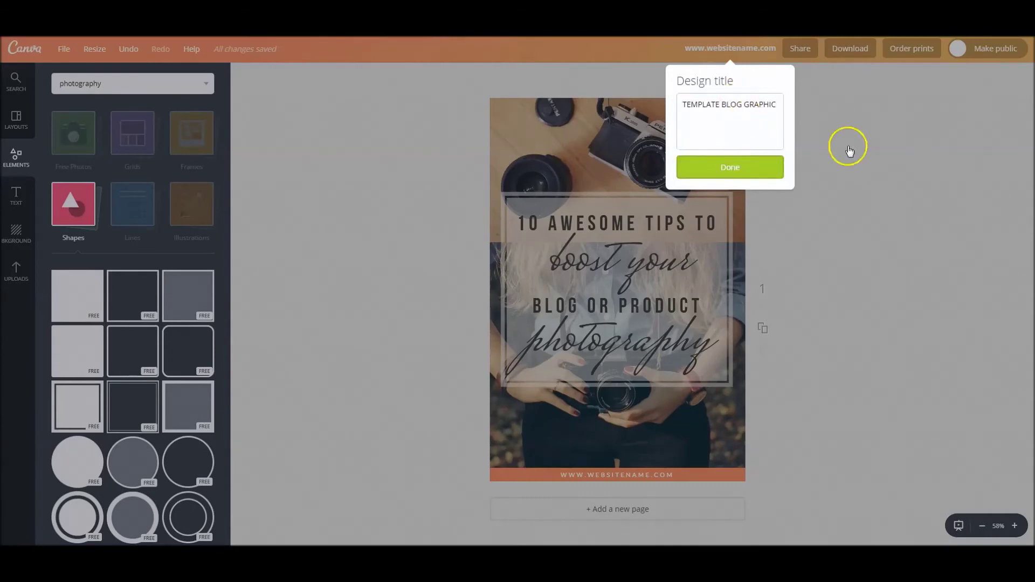
click(849, 148)
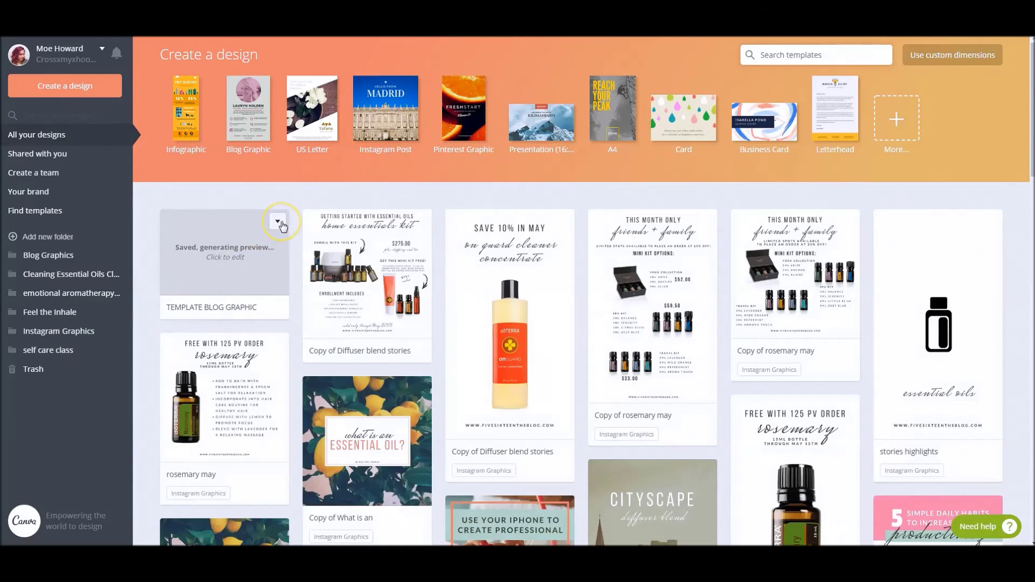
- Duplicate TEMPLATE BLOG GRAPHIC and open 'Copy of TEMPLATE BLOG GRAPHIC' with the resize formats
click(278, 221)
click(321, 249)
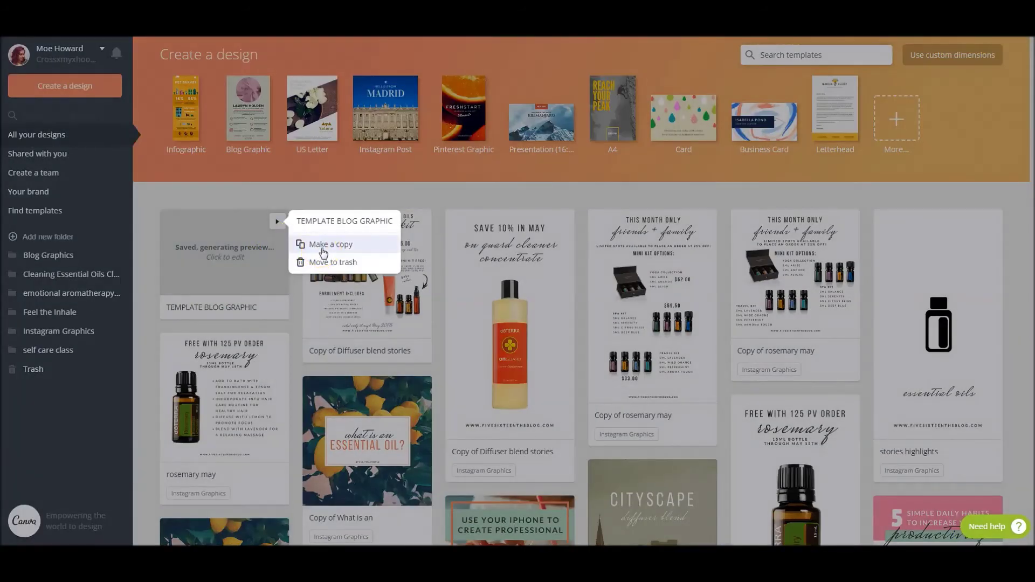
click(322, 251)
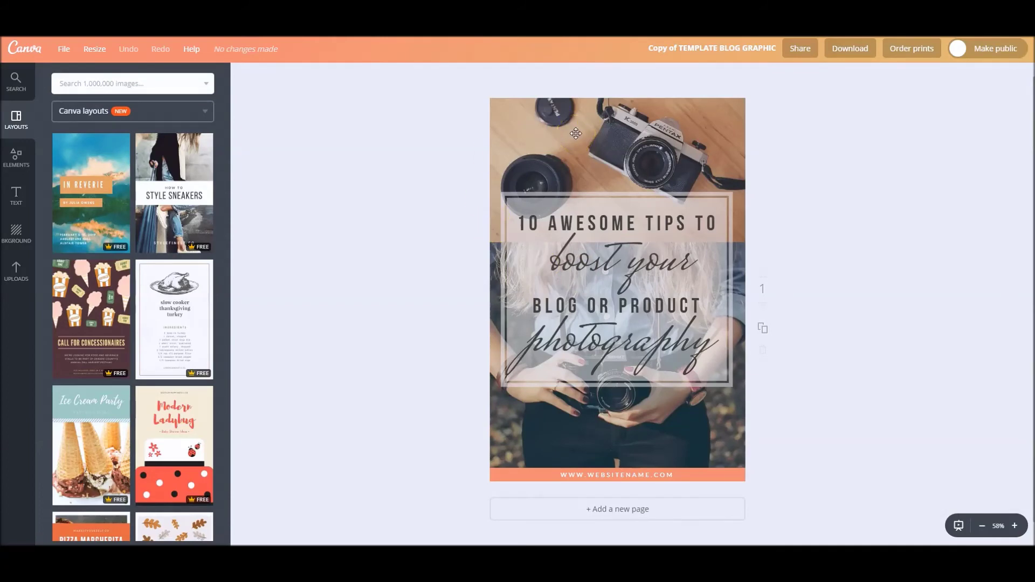
click(92, 49)
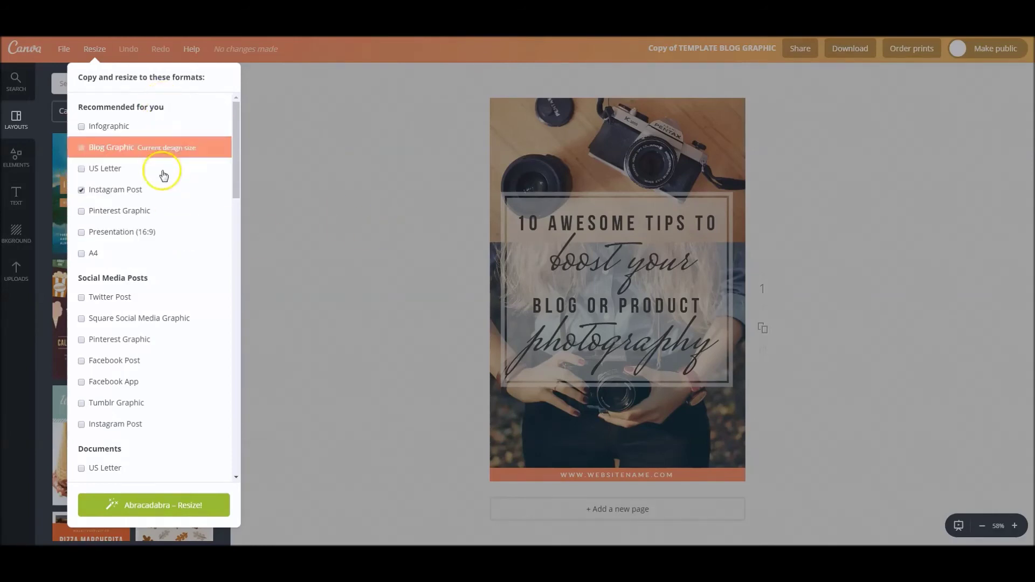
- Untick Infographic and US Letter in the resize formats, keeping only Instagram Post
scroll(164, 187, down, 6)
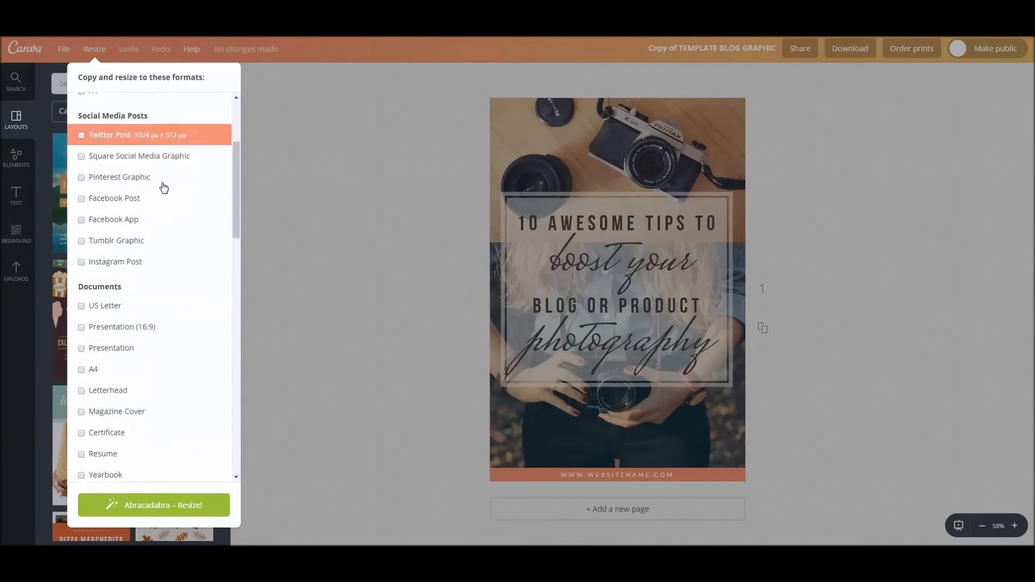
scroll(164, 187, down, 6)
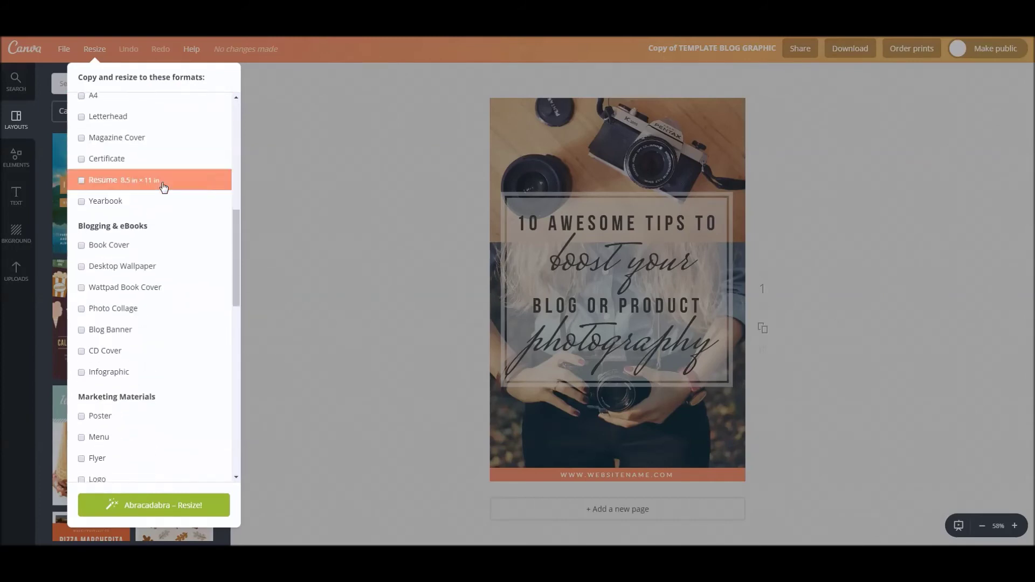
scroll(164, 187, down, 2)
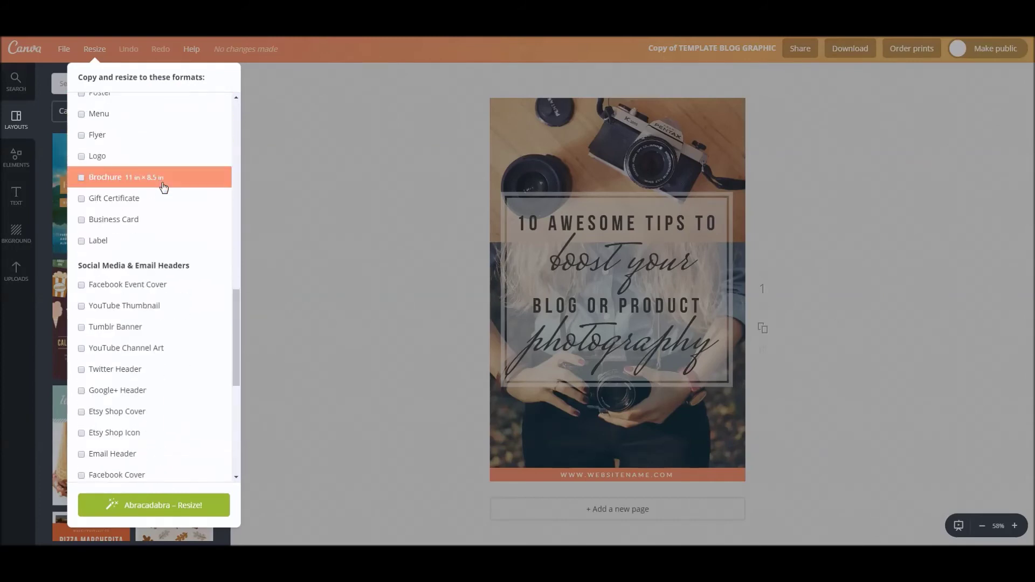
scroll(164, 187, down, 5)
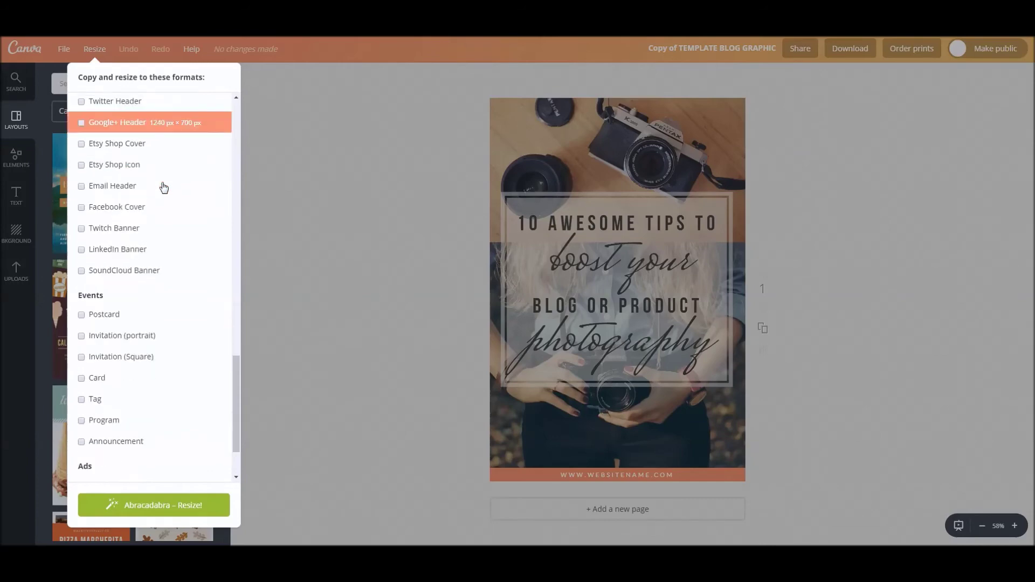
scroll(164, 187, down, 2)
scroll(164, 187, up, 15)
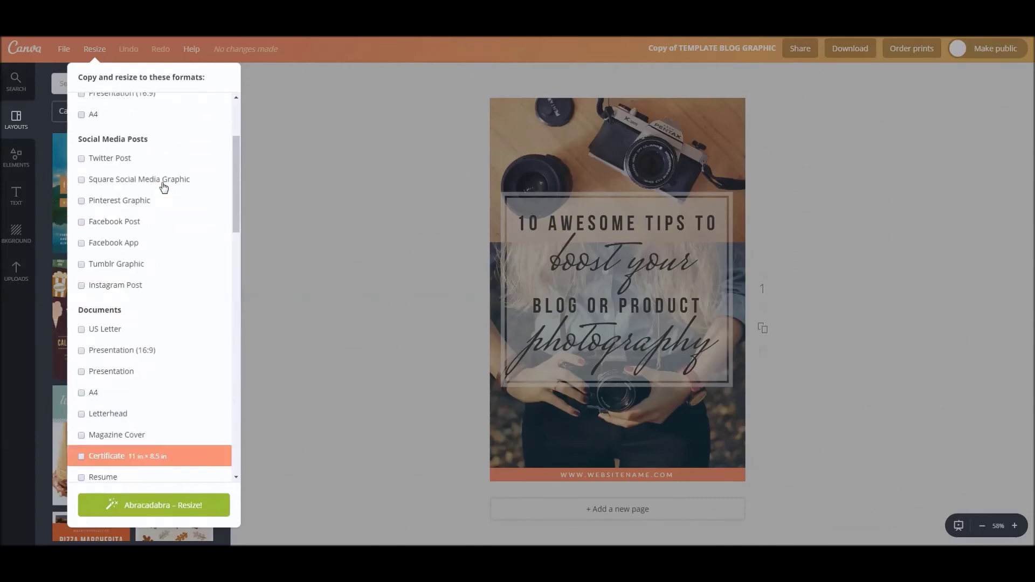
click(63, 49)
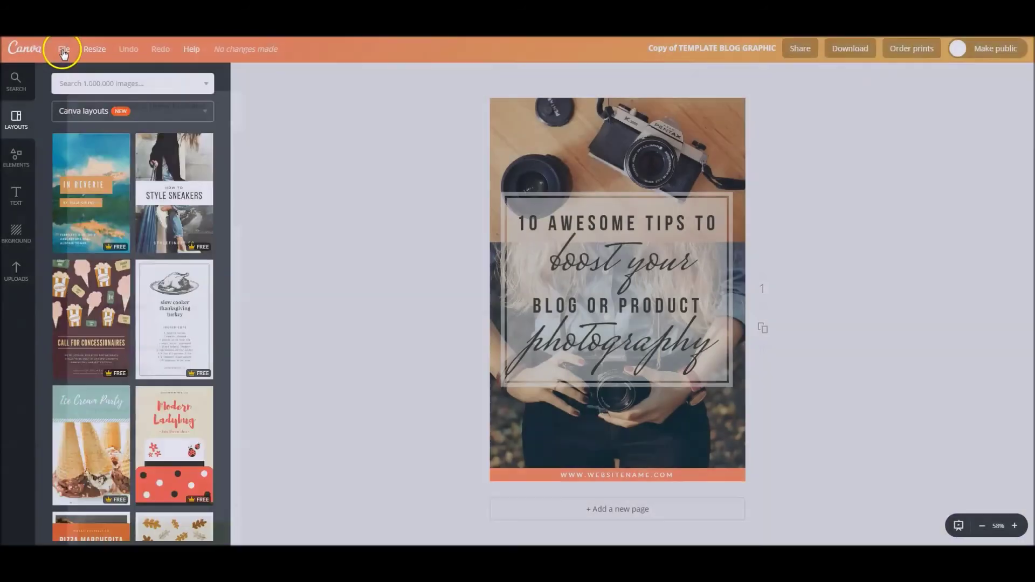
click(63, 49)
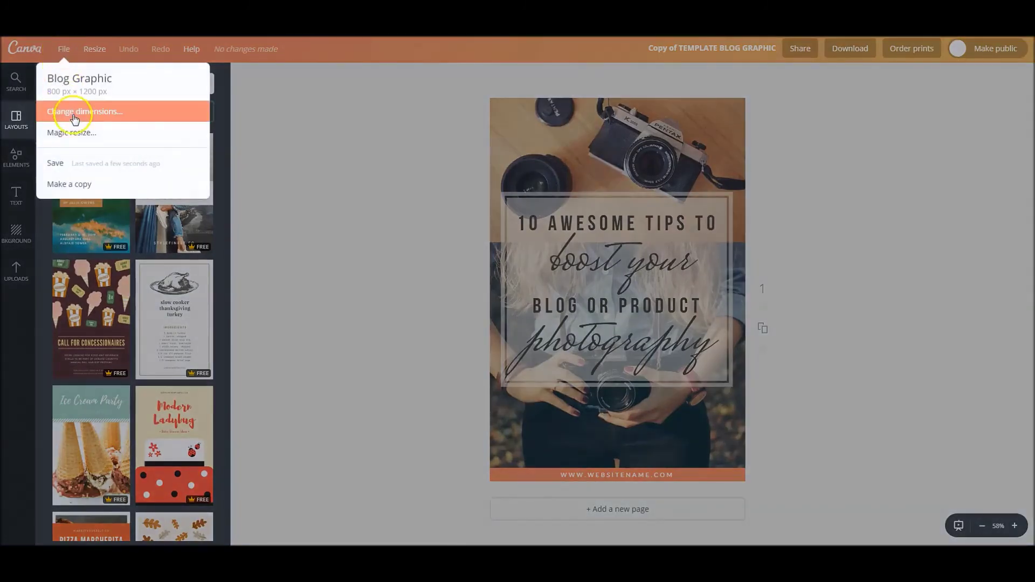
click(99, 49)
click(99, 48)
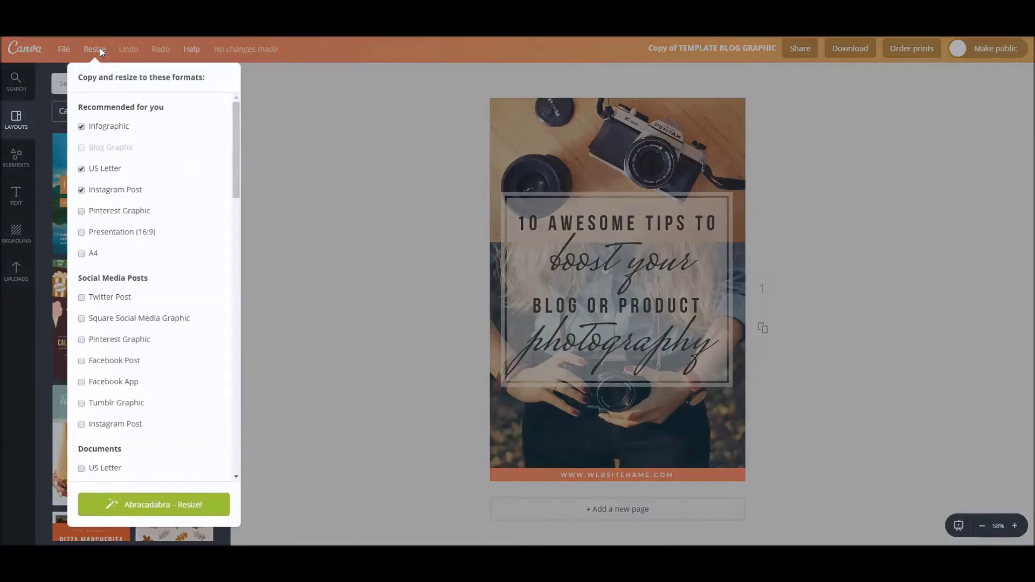
click(81, 126)
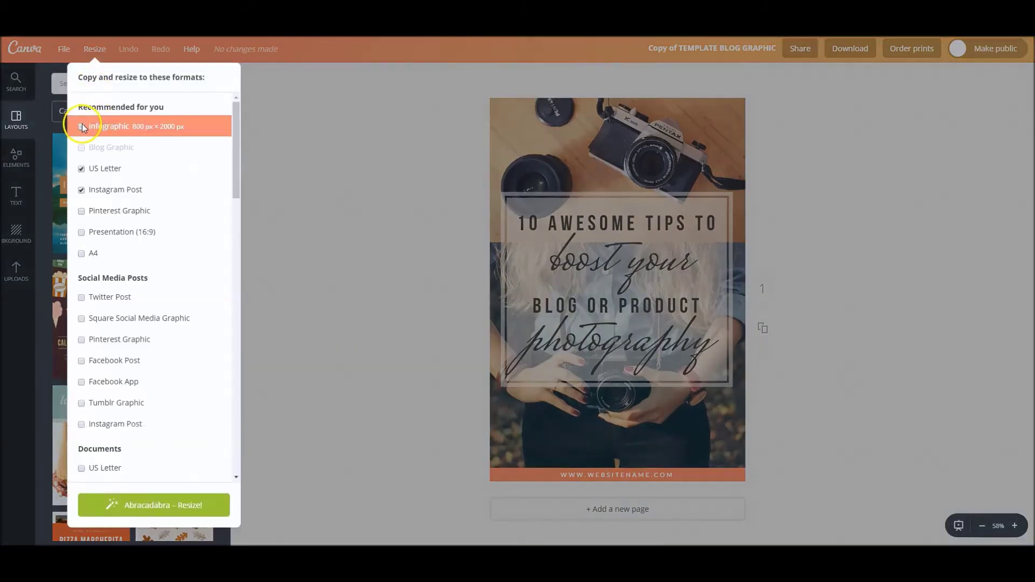
click(82, 168)
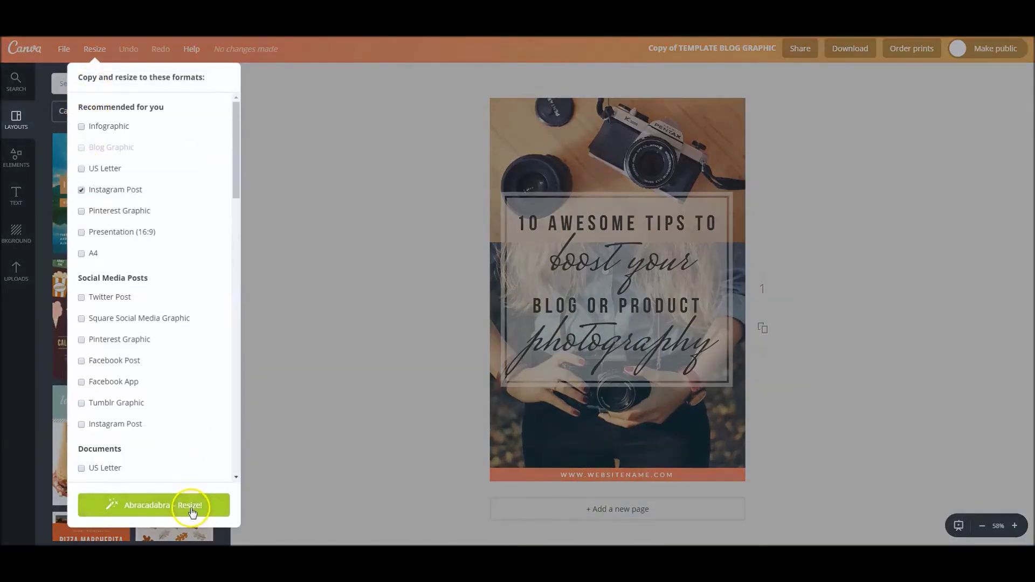
click(81, 190)
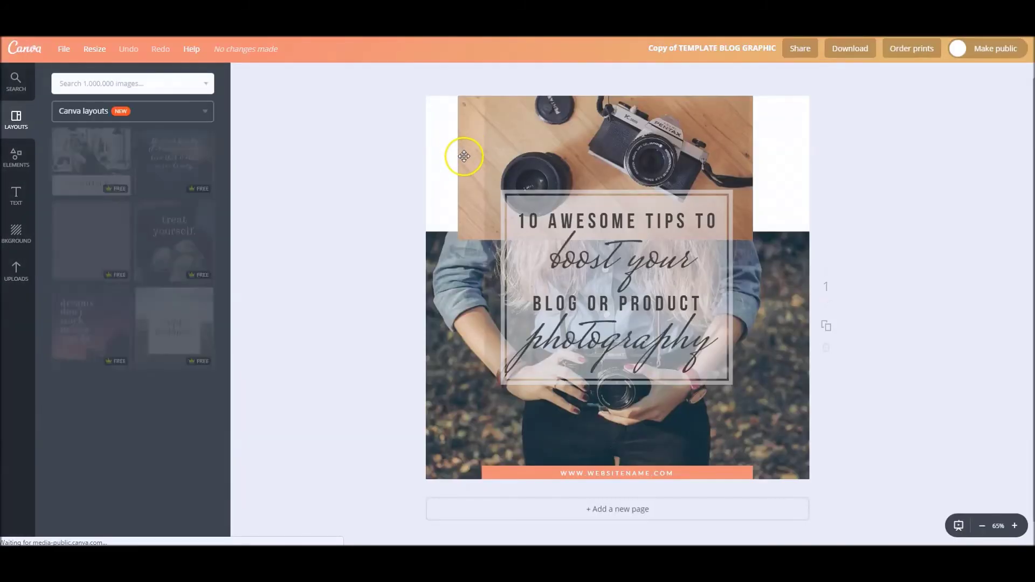
- Stretch the top camera photo out to the square page's edges and top
click(464, 156)
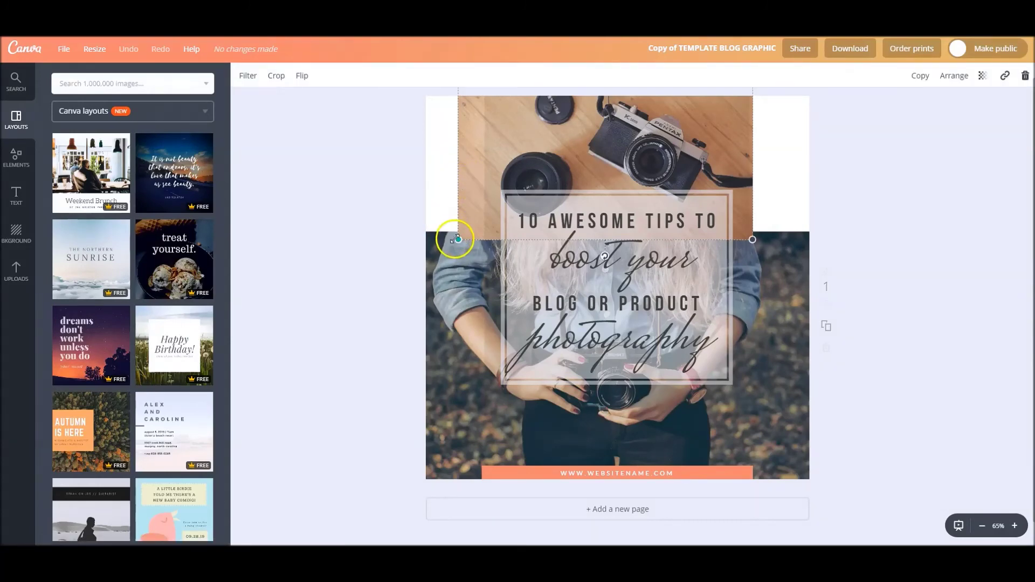
drag(442, 245, 413, 250)
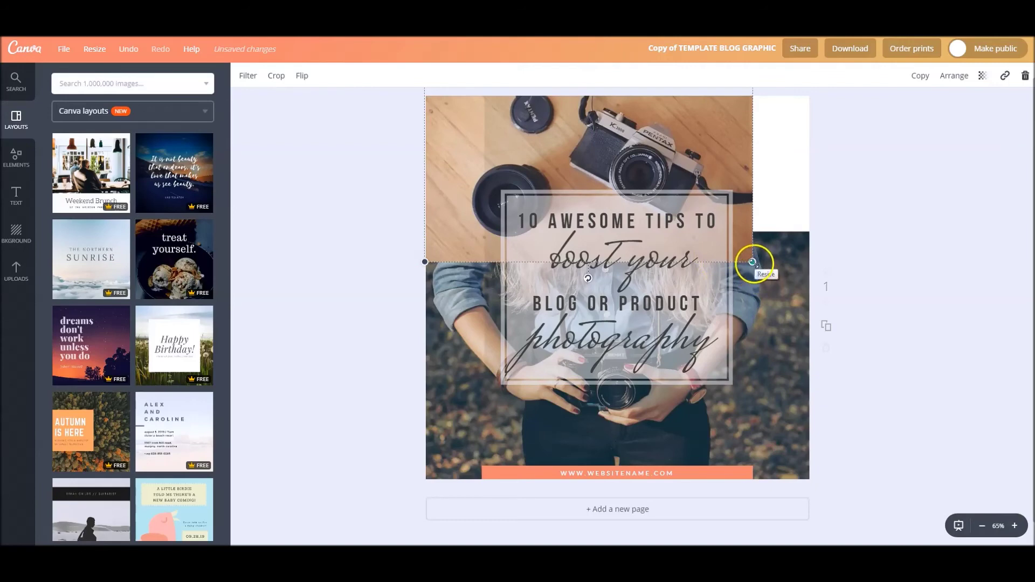
drag(752, 262, 820, 279)
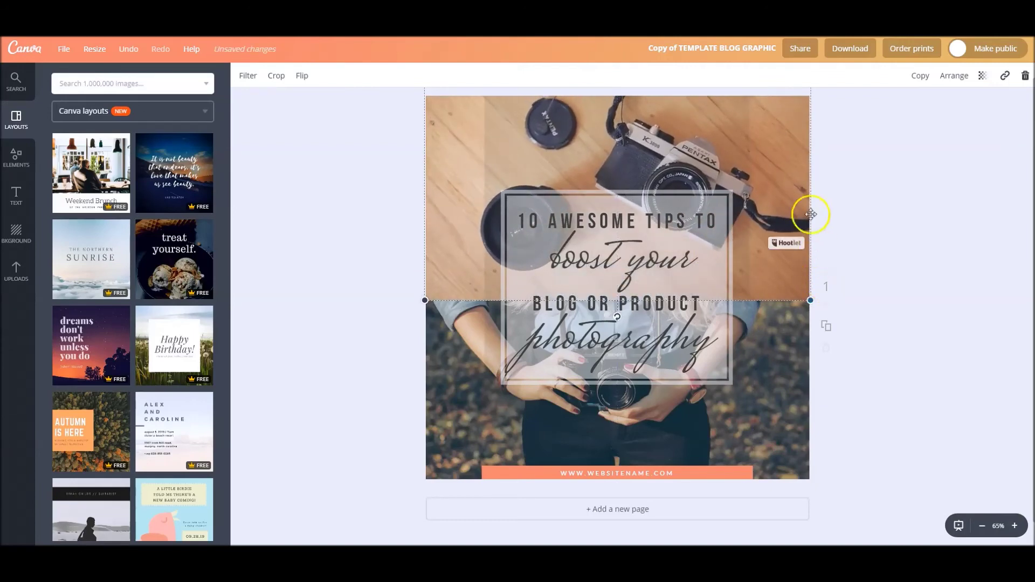
drag(793, 167, 796, 131)
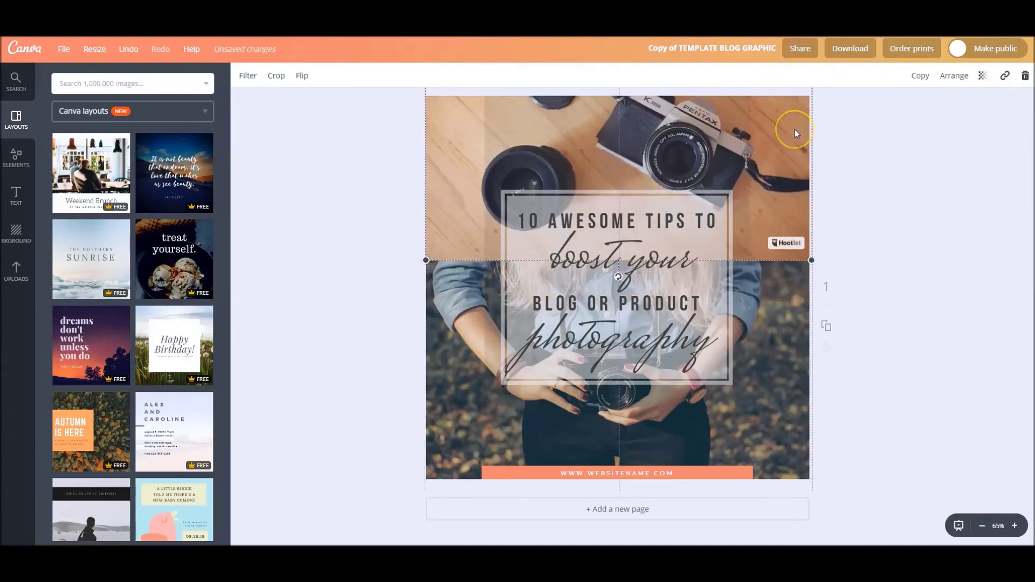
- Stretch the lower woman photo and the orange website bar across the full page width
click(510, 162)
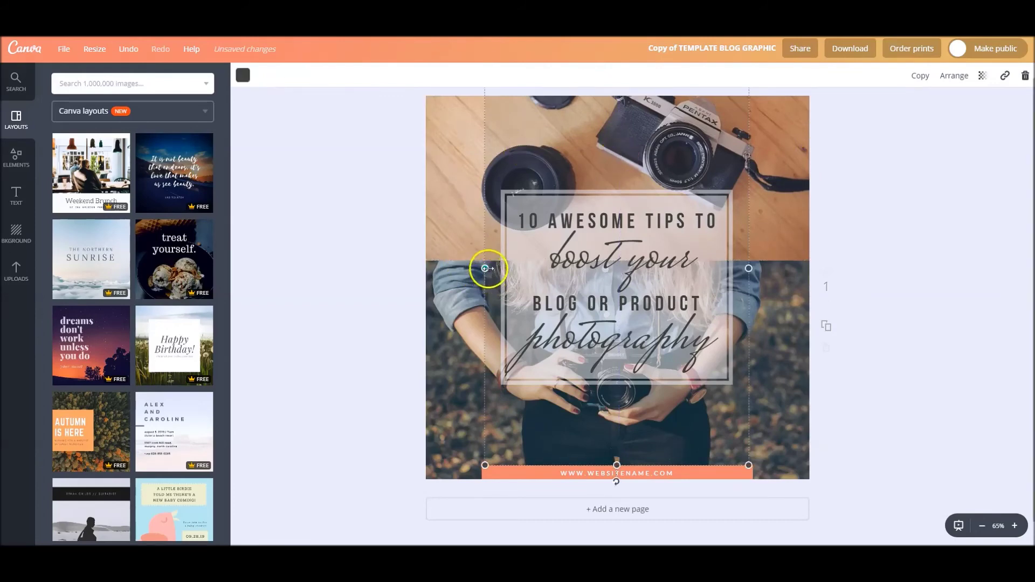
drag(487, 268, 405, 268)
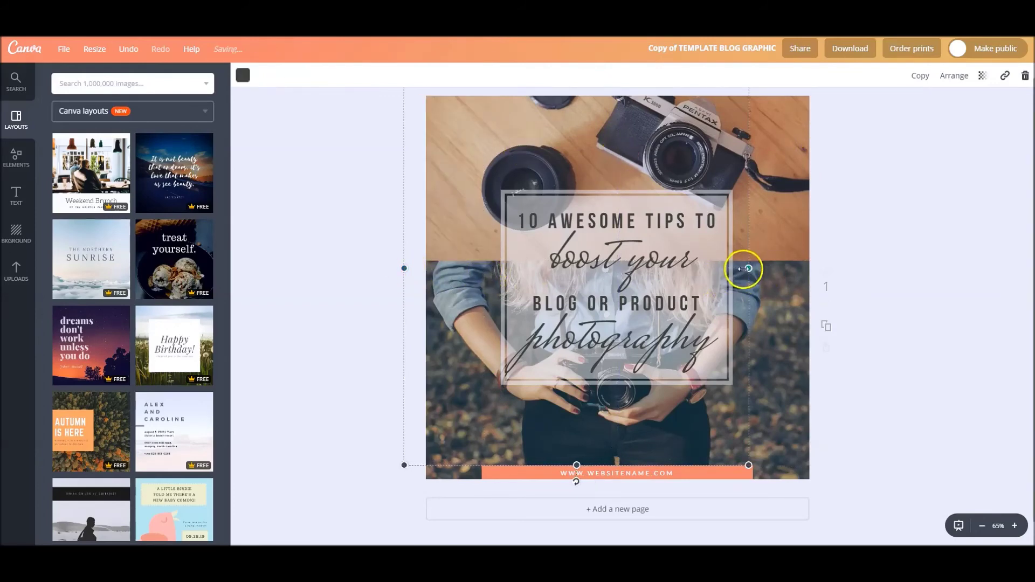
drag(748, 268, 822, 268)
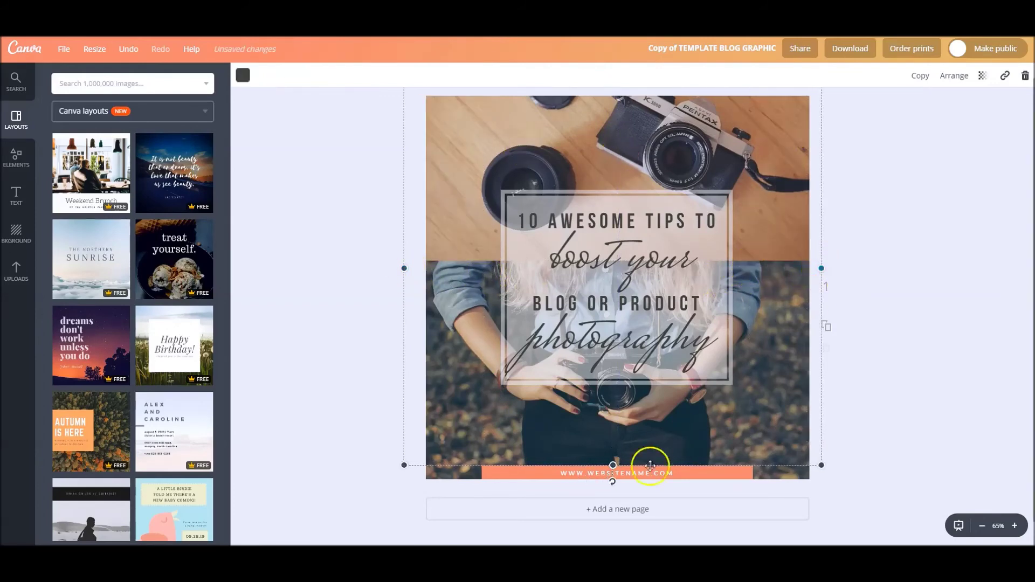
click(696, 470)
drag(753, 473, 810, 470)
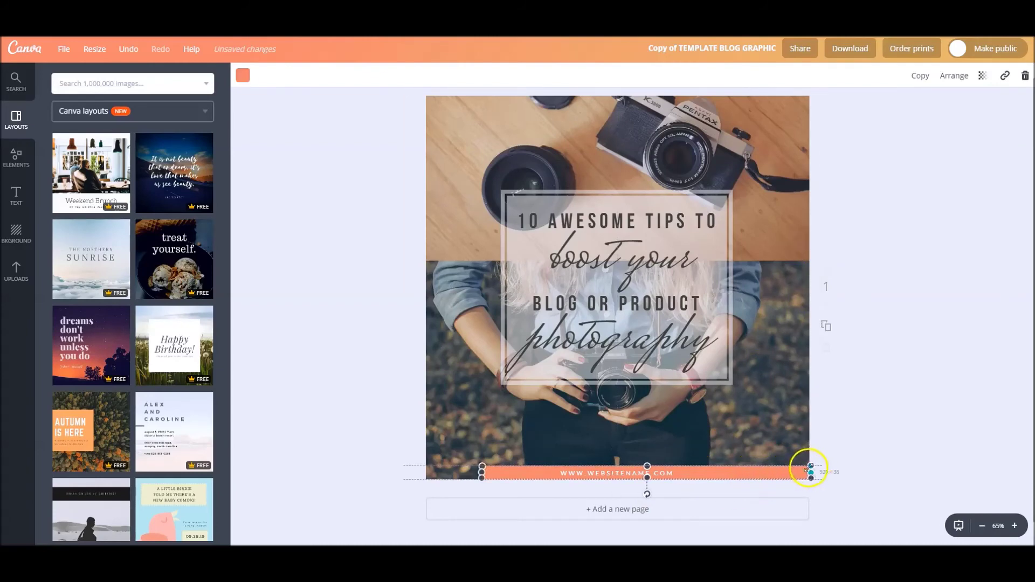
drag(481, 472, 412, 472)
click(989, 362)
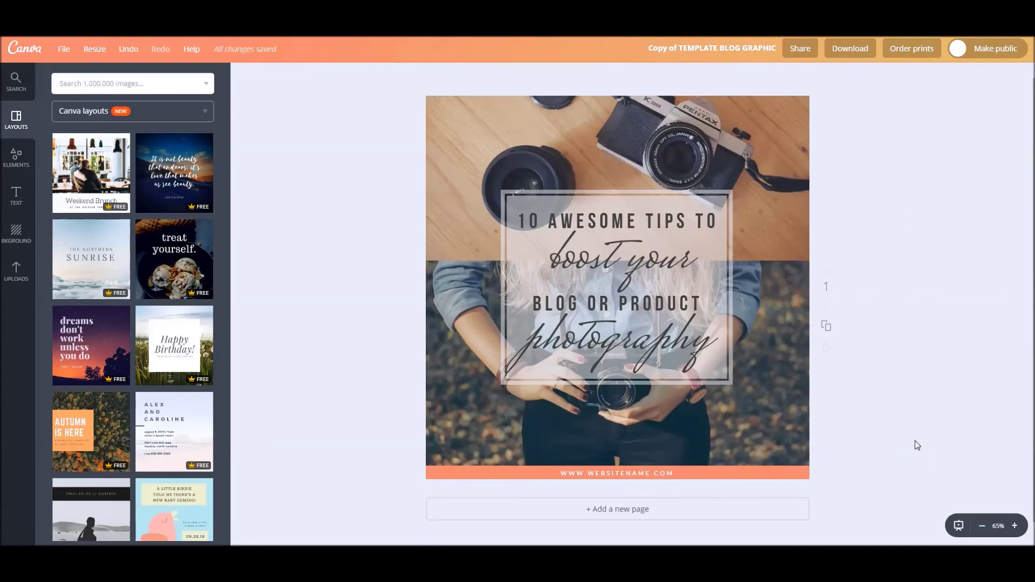
click(884, 411)
- Retitle the square design 'photography instagram post'
click(739, 49)
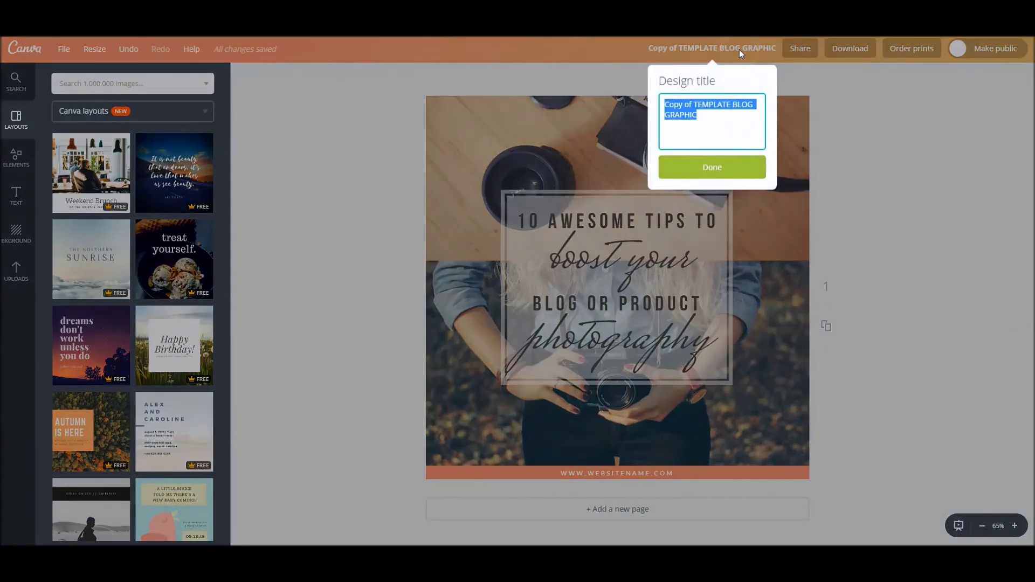
text(photographyt)
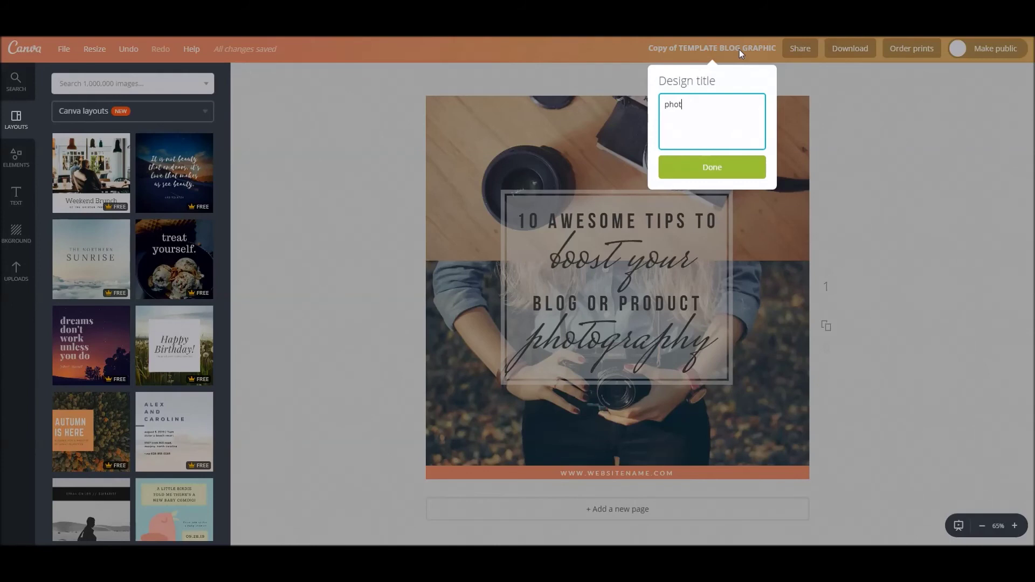
key(BackSpace)
key(BackSpace)
text(instagram post)
click(742, 169)
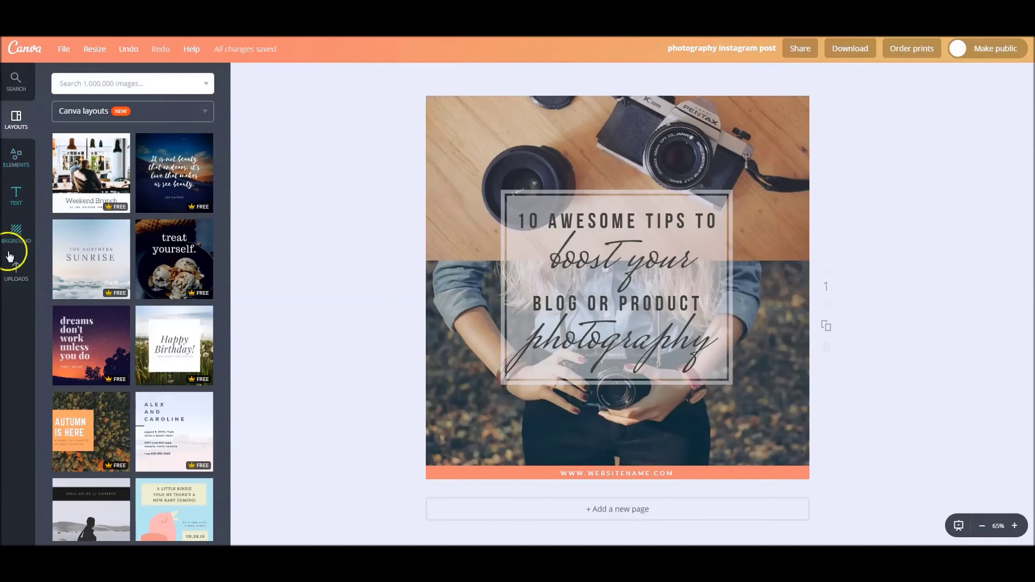
- Add the round fs logo from the Uploads Logos folder, sized small at the bottom centre
click(15, 277)
click(132, 139)
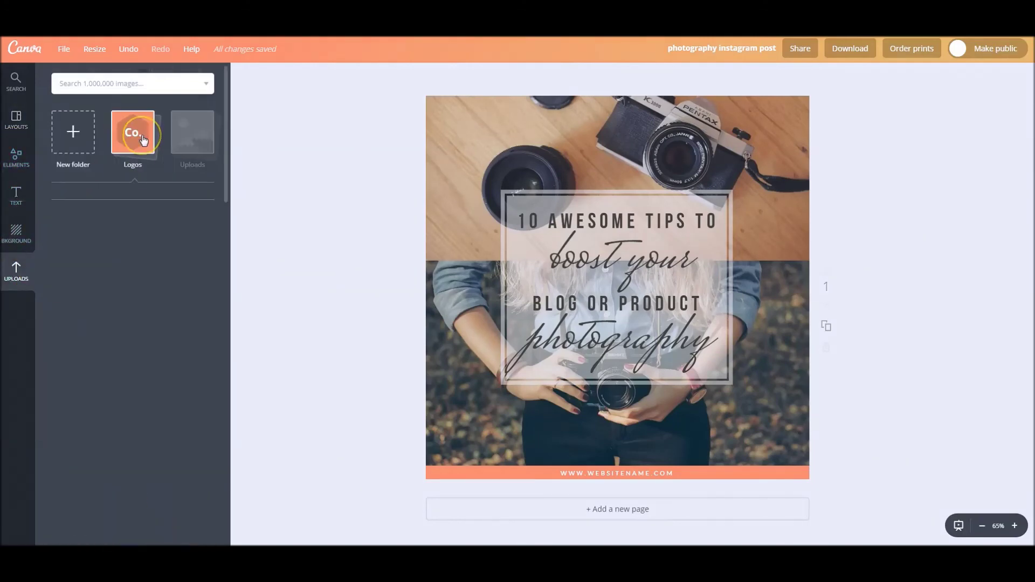
click(132, 247)
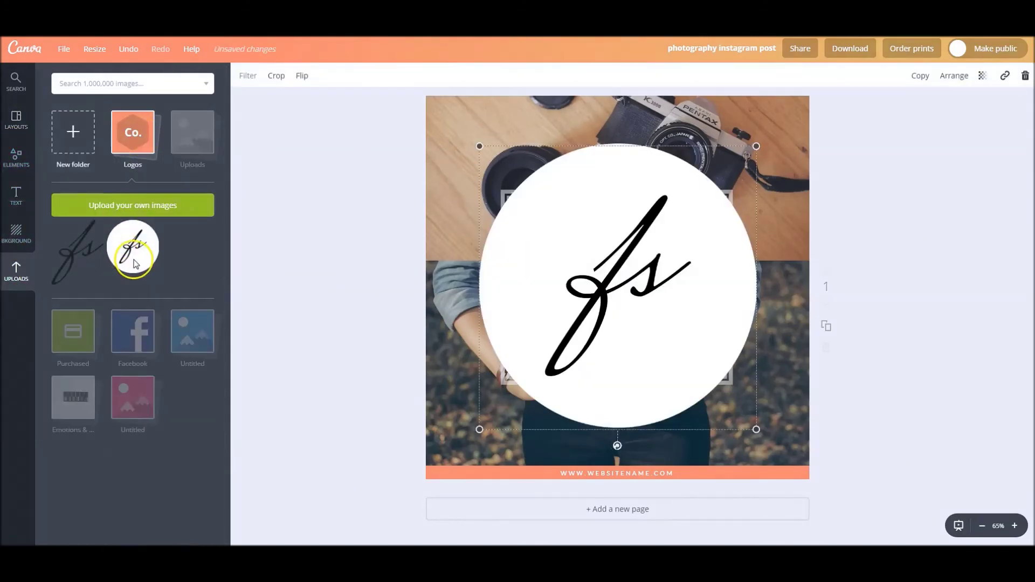
drag(757, 430, 520, 208)
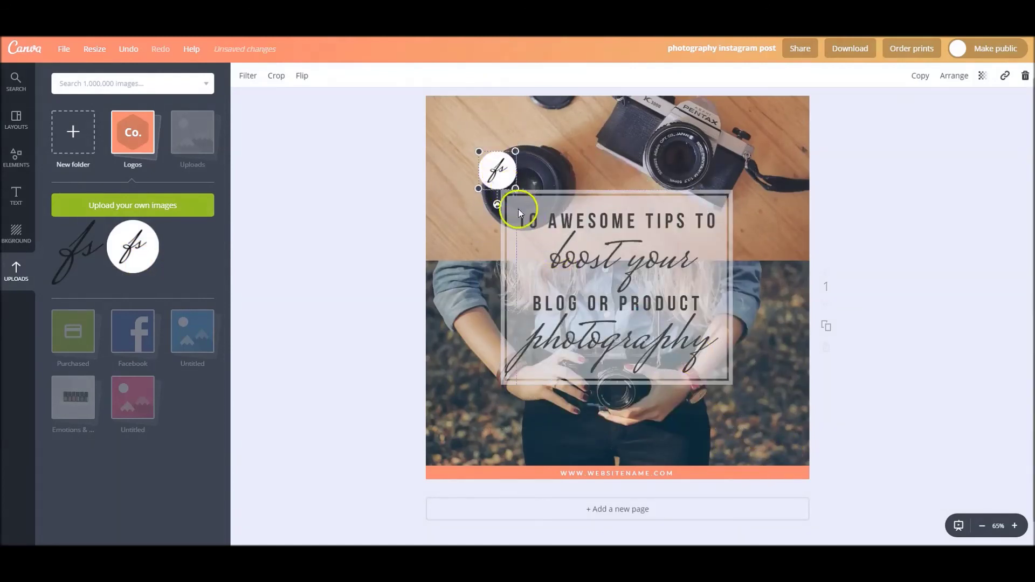
drag(497, 164, 668, 469)
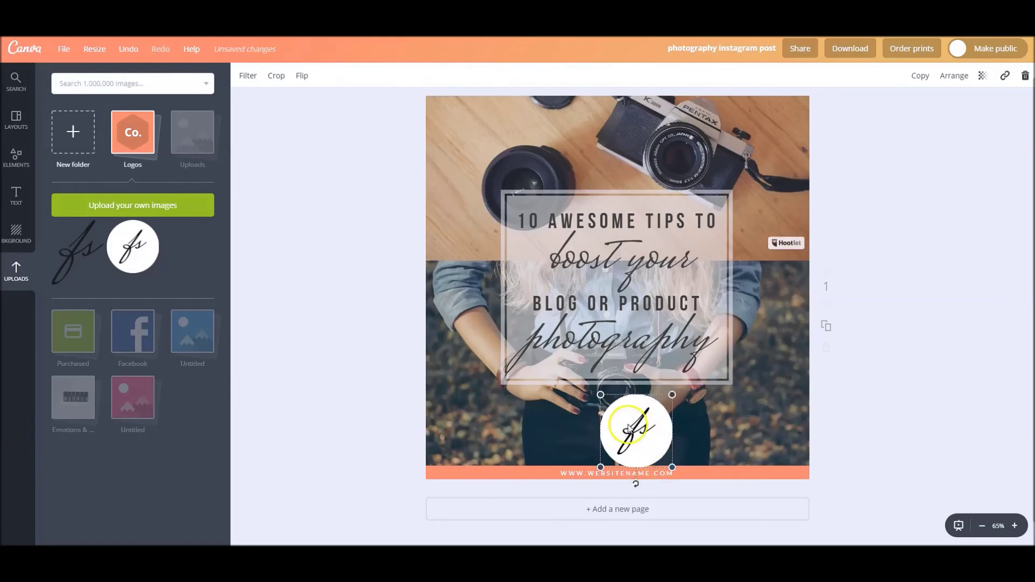
drag(642, 430, 625, 426)
drag(655, 461, 625, 427)
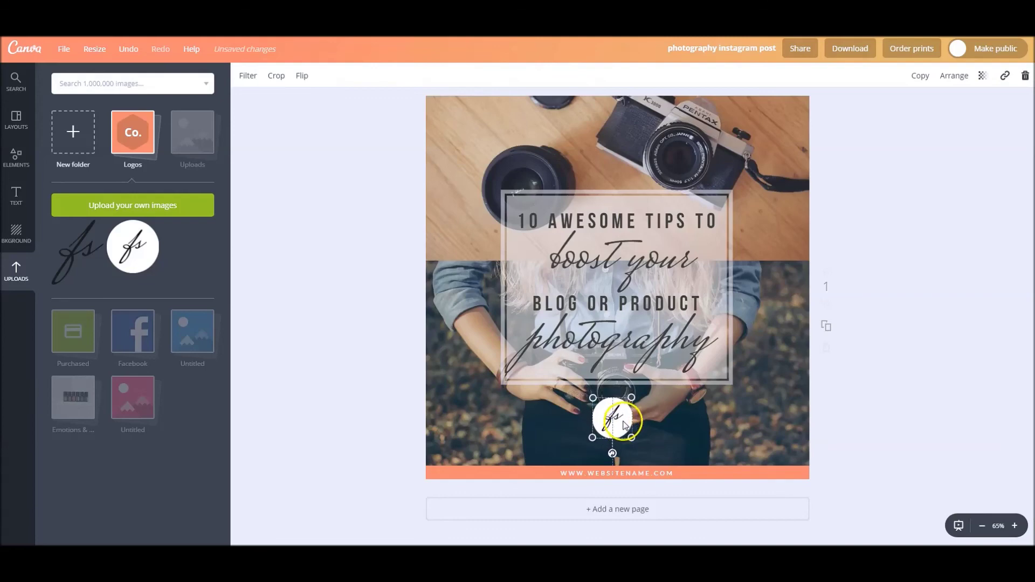
- Set the fs logo's transparency to 65, then delete the logo from the design
click(982, 75)
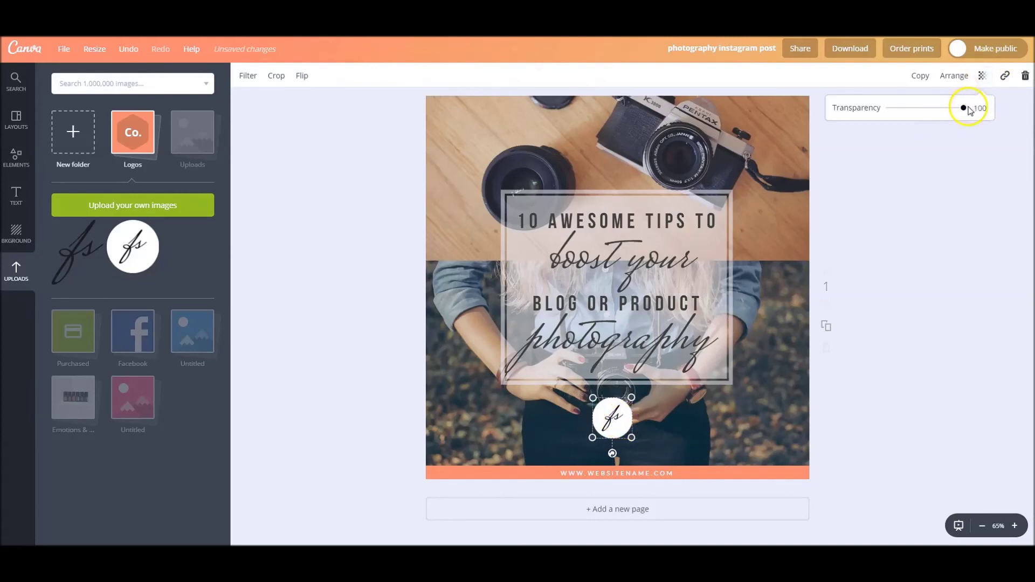
drag(963, 110, 939, 109)
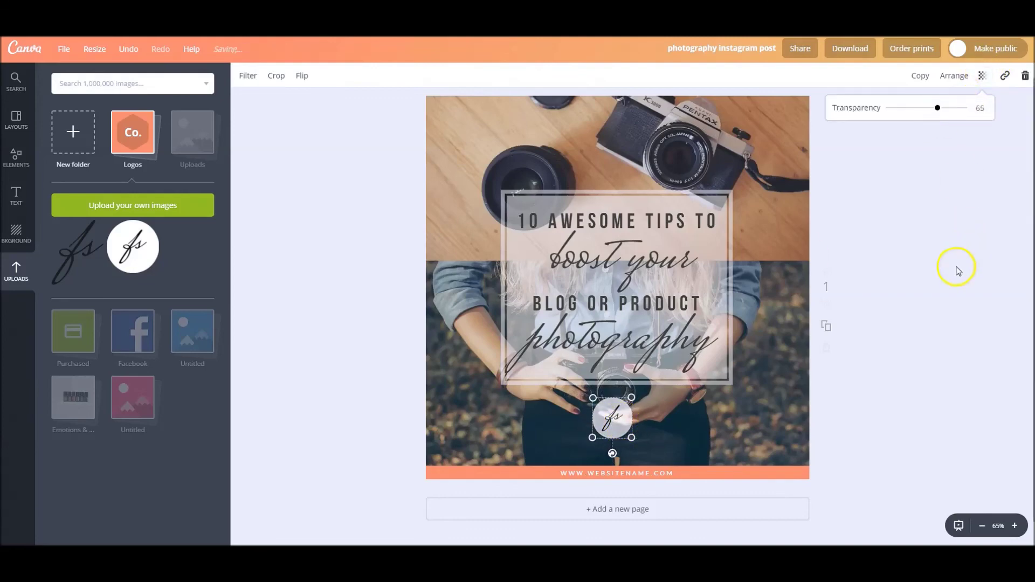
click(879, 337)
click(879, 338)
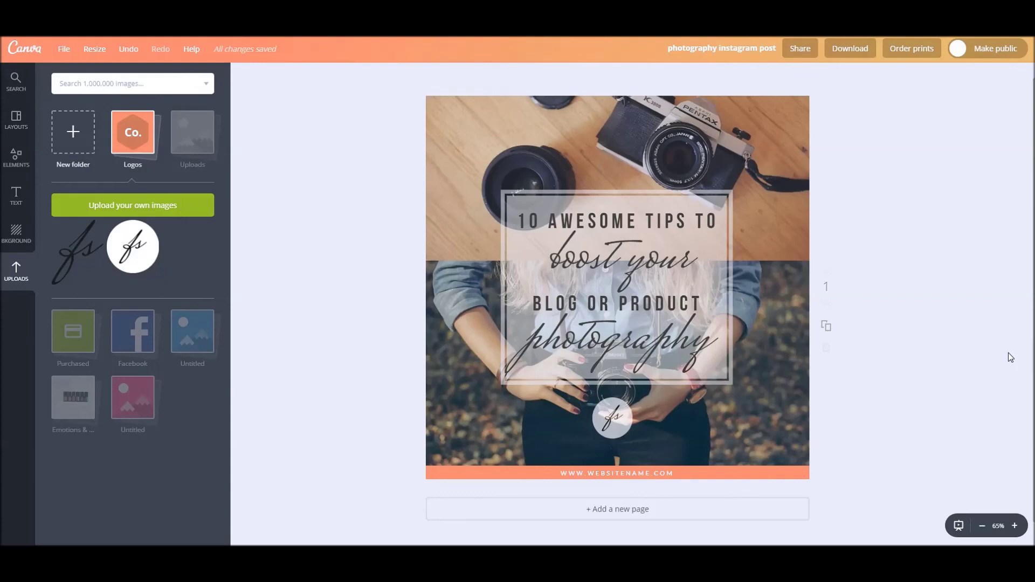
click(615, 417)
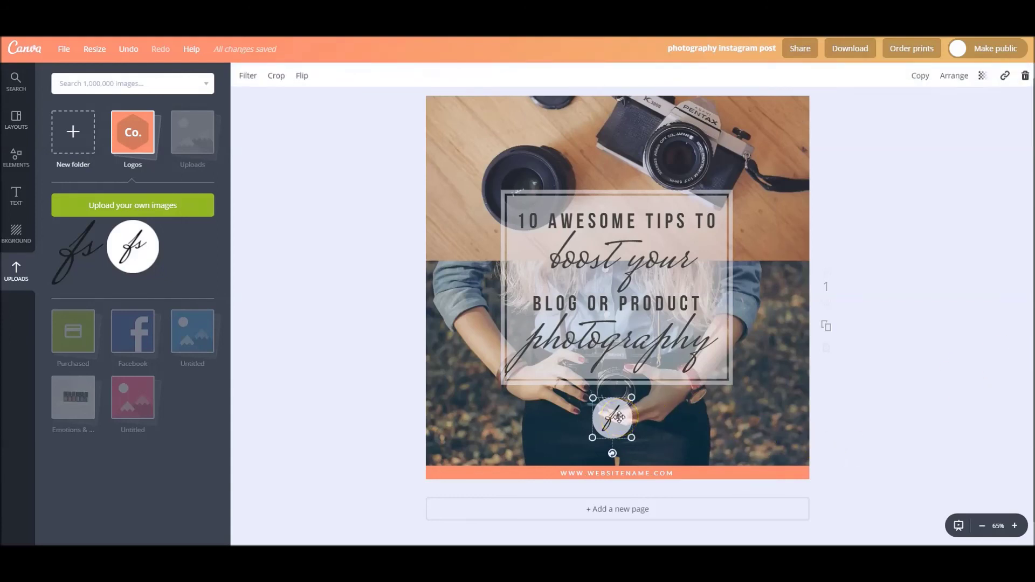
key(Delete)
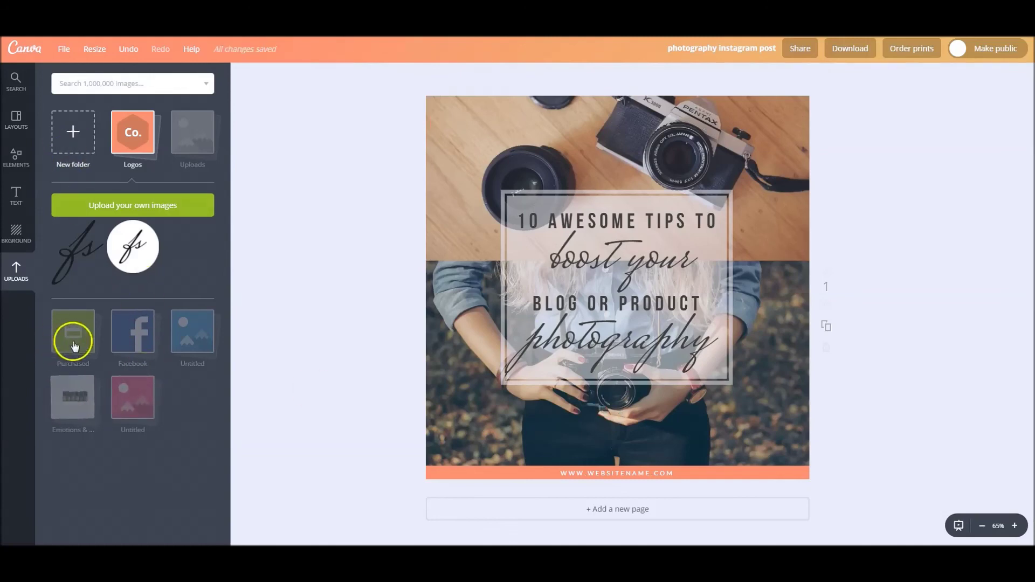
- Browse the images in the general Uploads folder, then show the layout templates
click(180, 147)
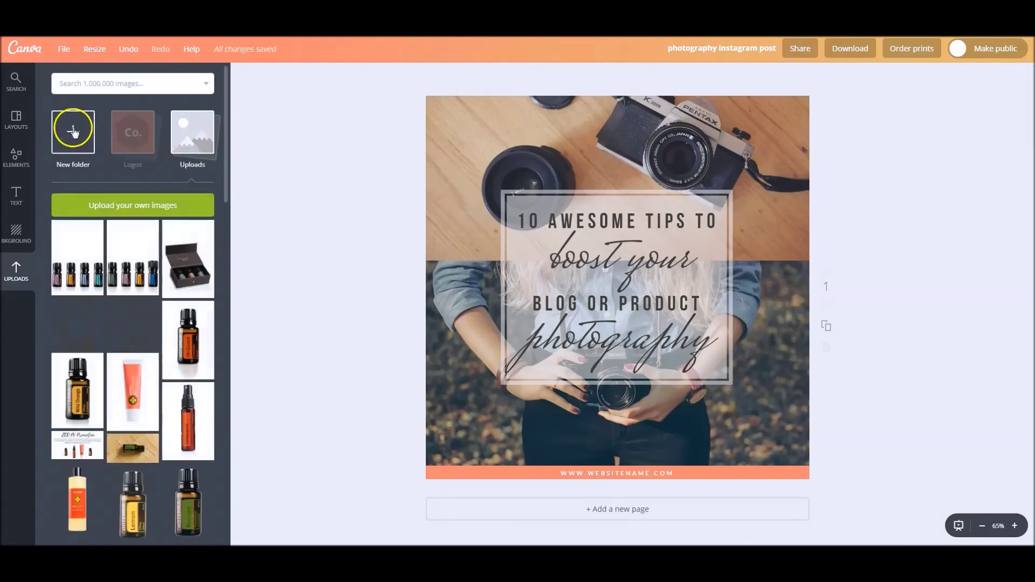
scroll(115, 356, down, 15)
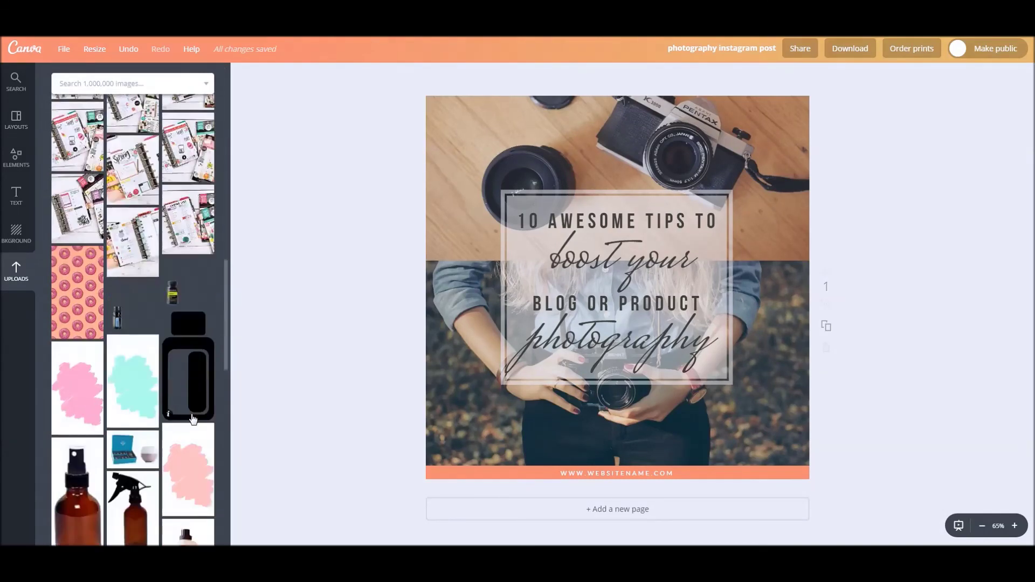
scroll(193, 420, up, 15)
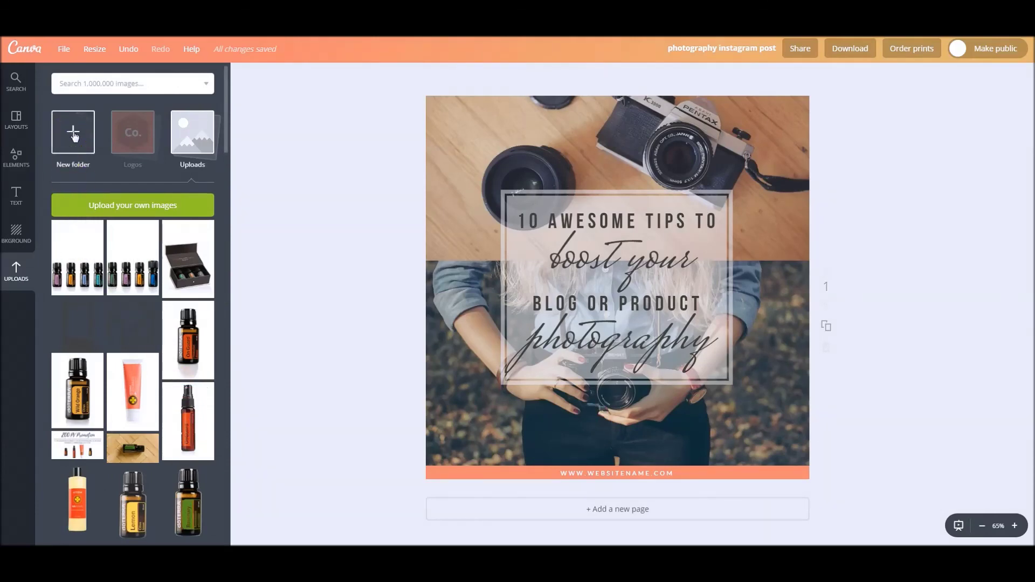
click(21, 118)
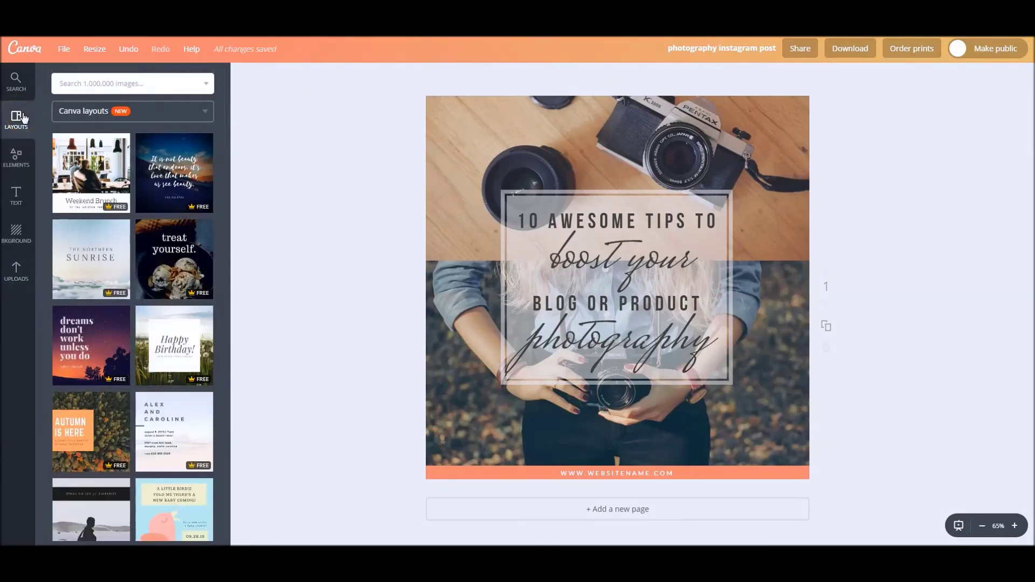